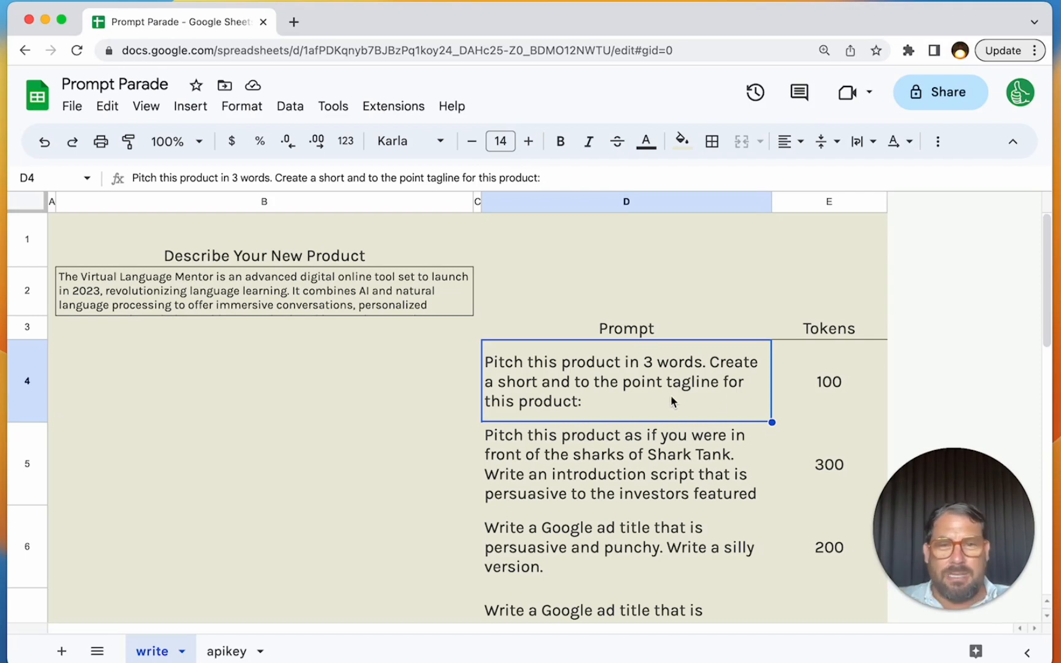
pyautogui.click(362, 394)
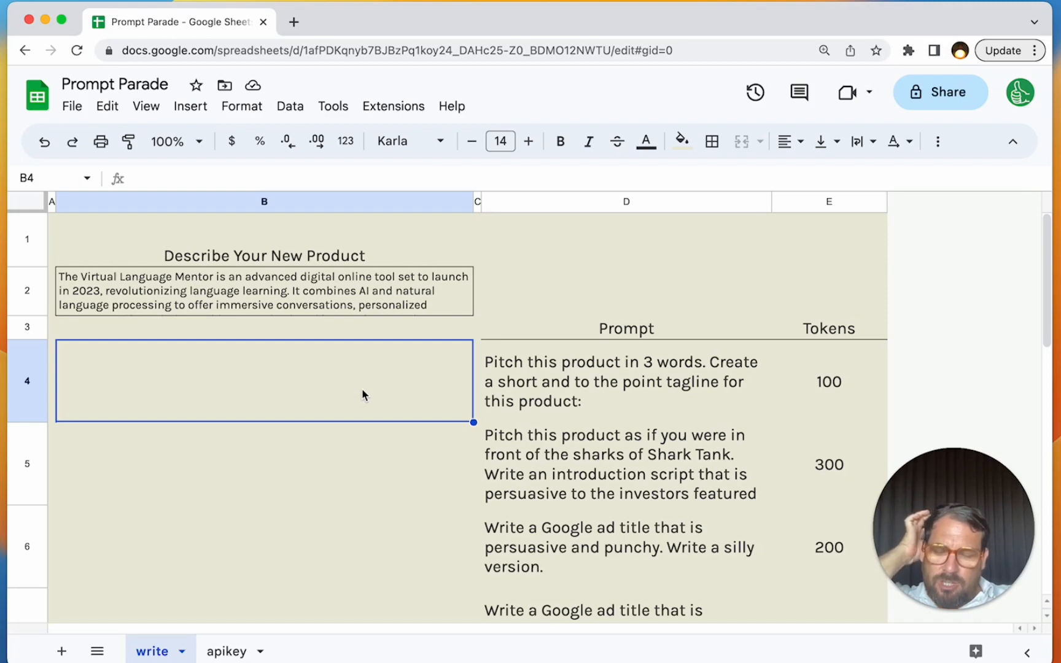
pyautogui.doubleClick(225, 381)
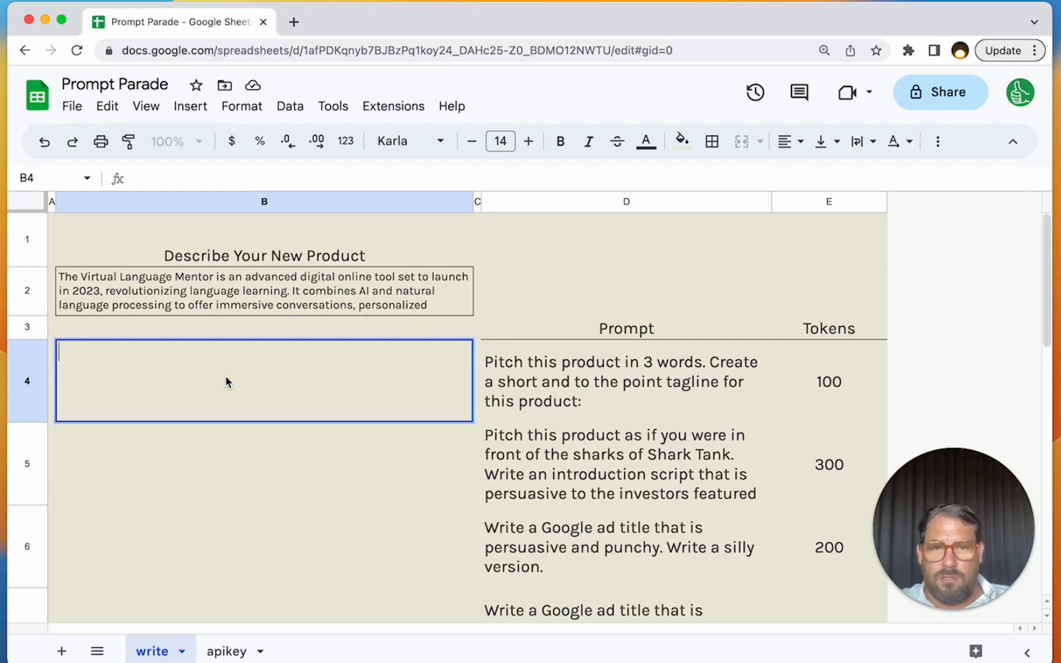
pyautogui.write('=ai')
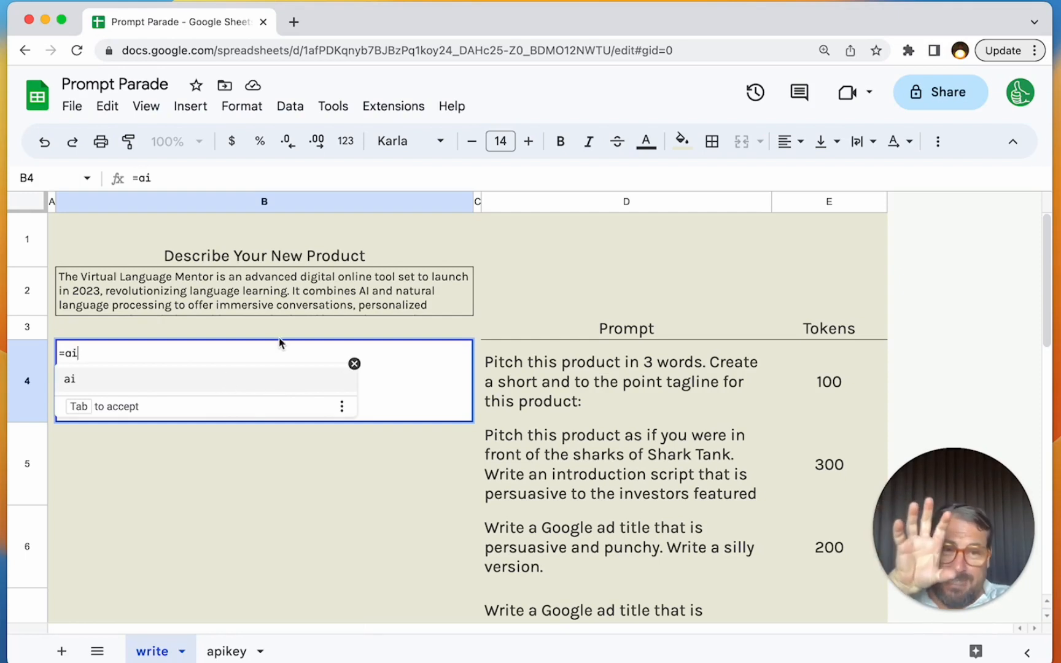
pyautogui.write('(')
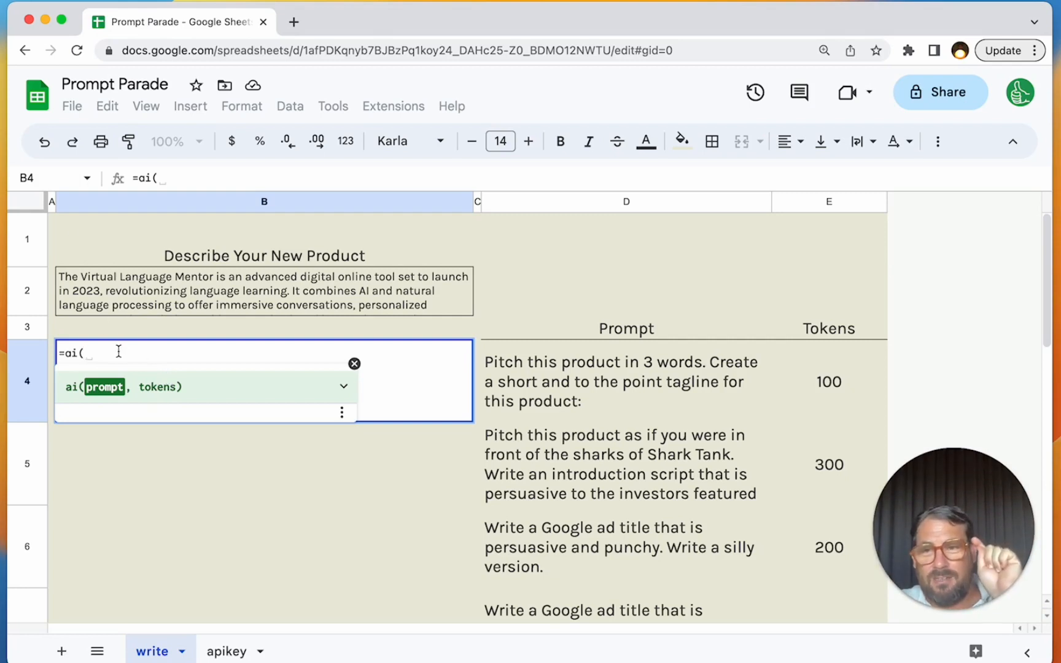
pyautogui.moveTo(65, 353); pyautogui.dragTo(96, 352)
pyautogui.click(100, 354)
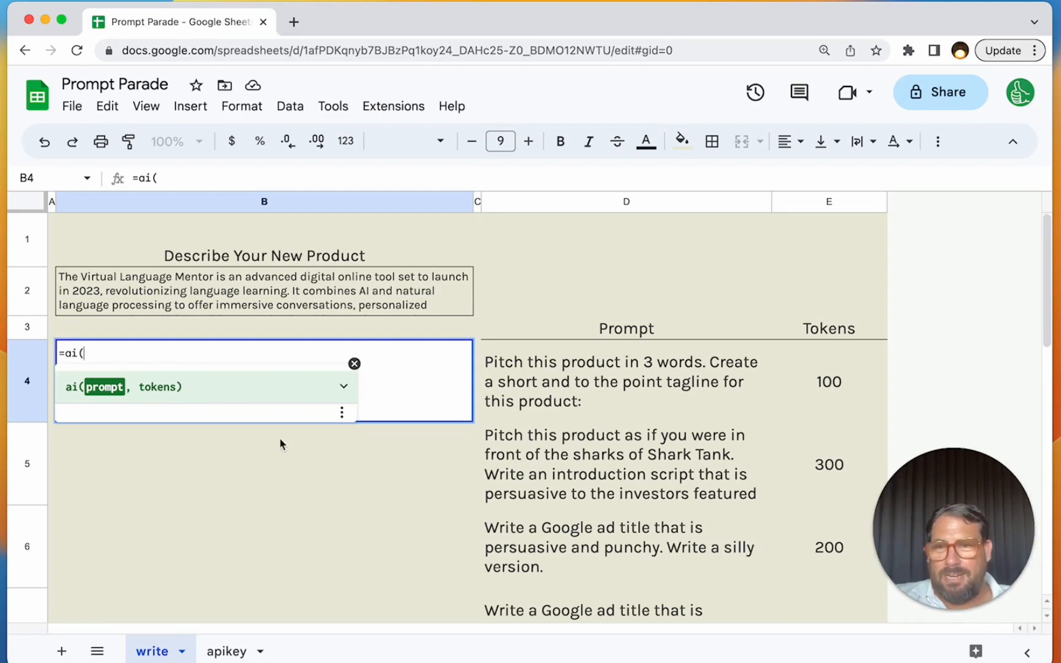
pyautogui.click(615, 382)
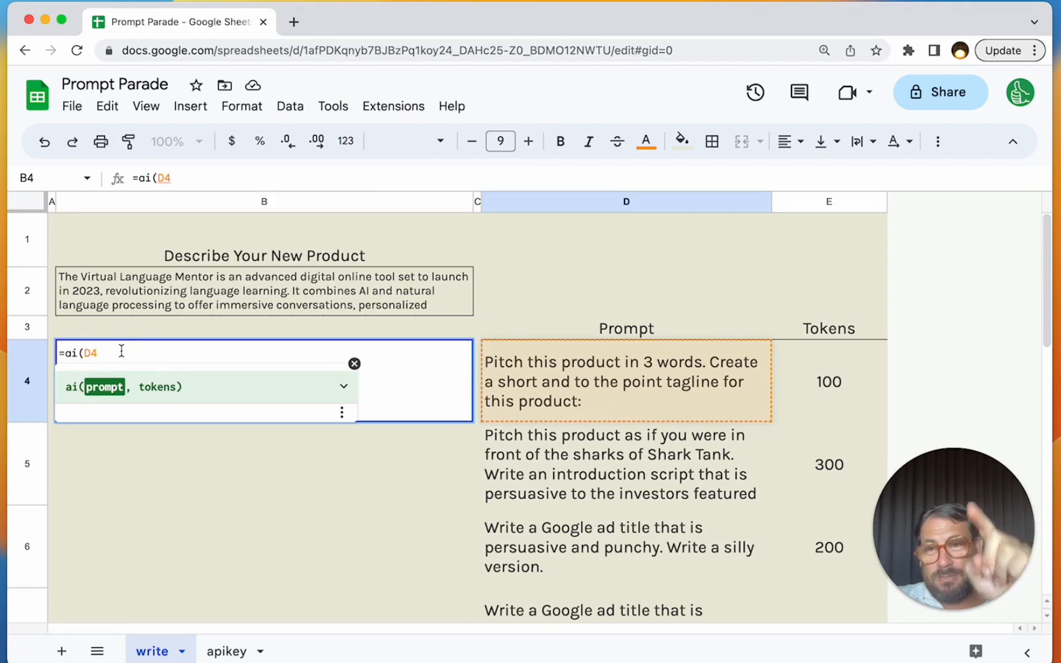
pyautogui.press('Escape')
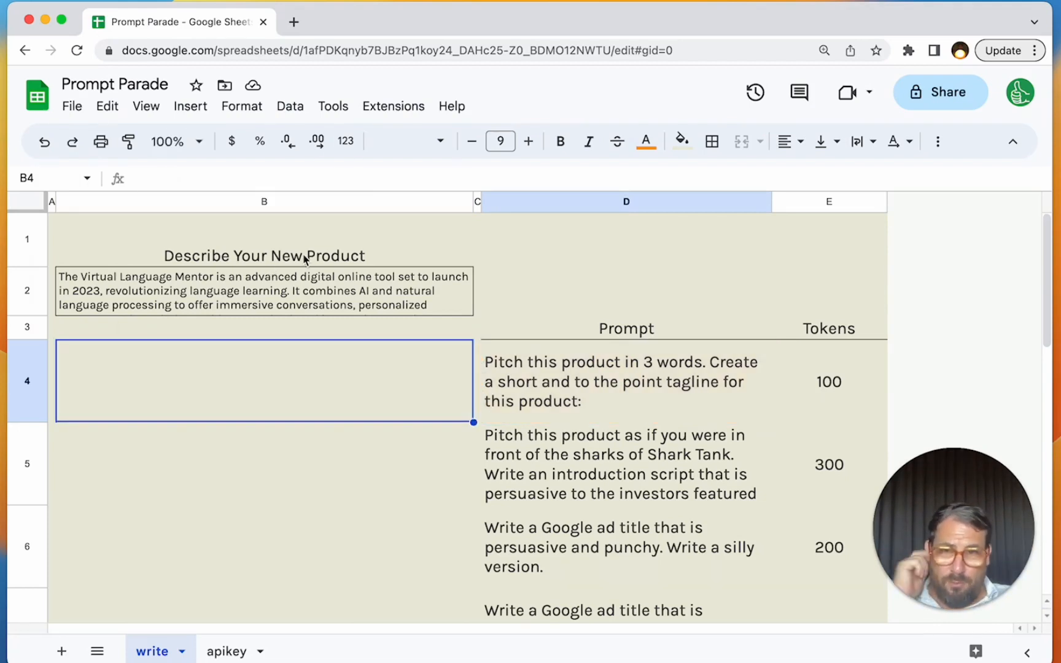
# - Examine the product description in B2, the prompts in D4:D7 and the token limit in E4
pyautogui.click(224, 262)
pyautogui.click(228, 303)
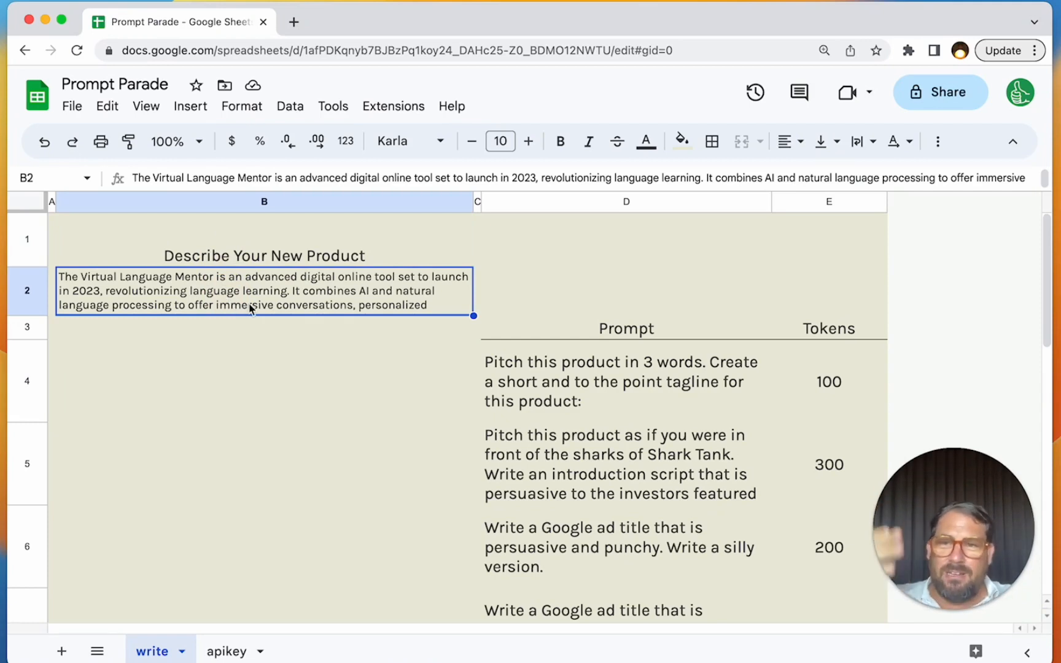
pyautogui.moveTo(543, 395); pyautogui.dragTo(552, 608)
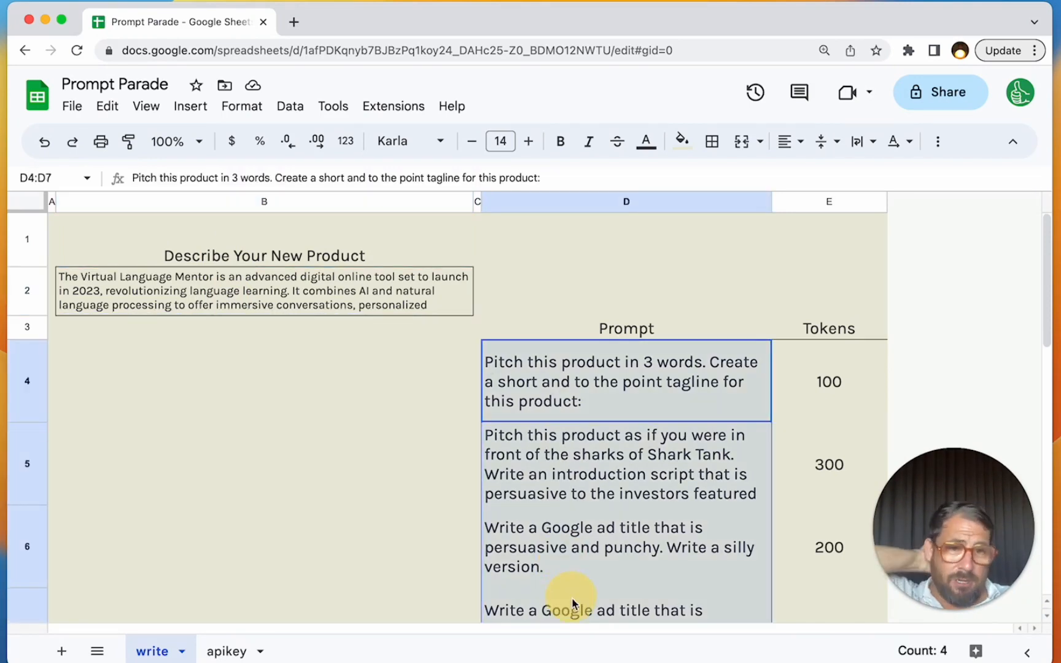
pyautogui.click(858, 394)
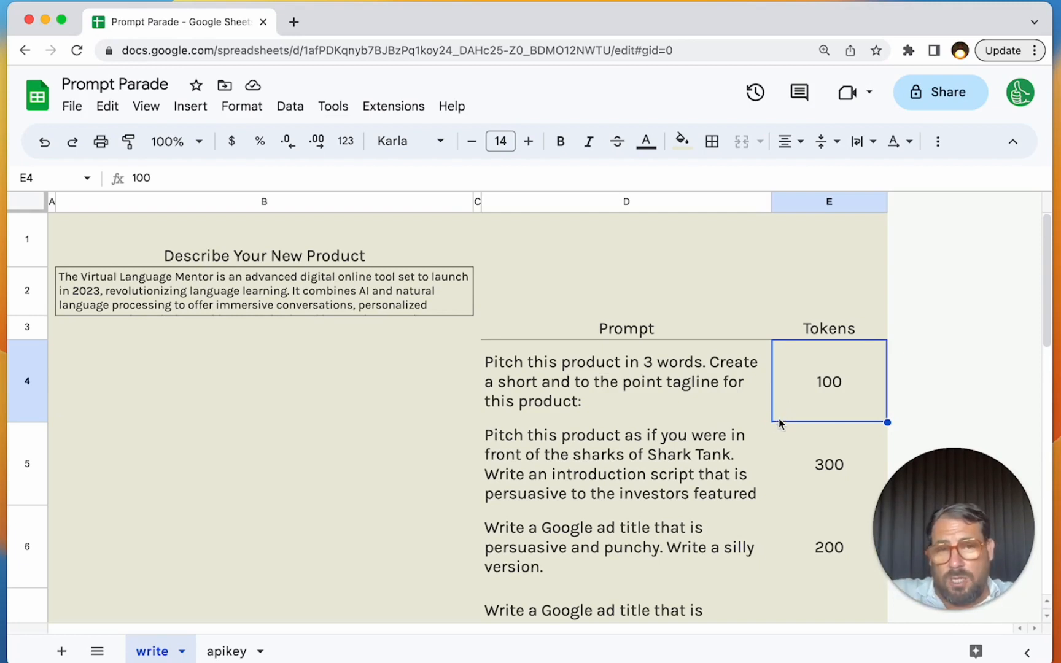
pyautogui.click(794, 386)
pyautogui.rightClick(794, 387)
pyautogui.scroll(-4, 823, 620)
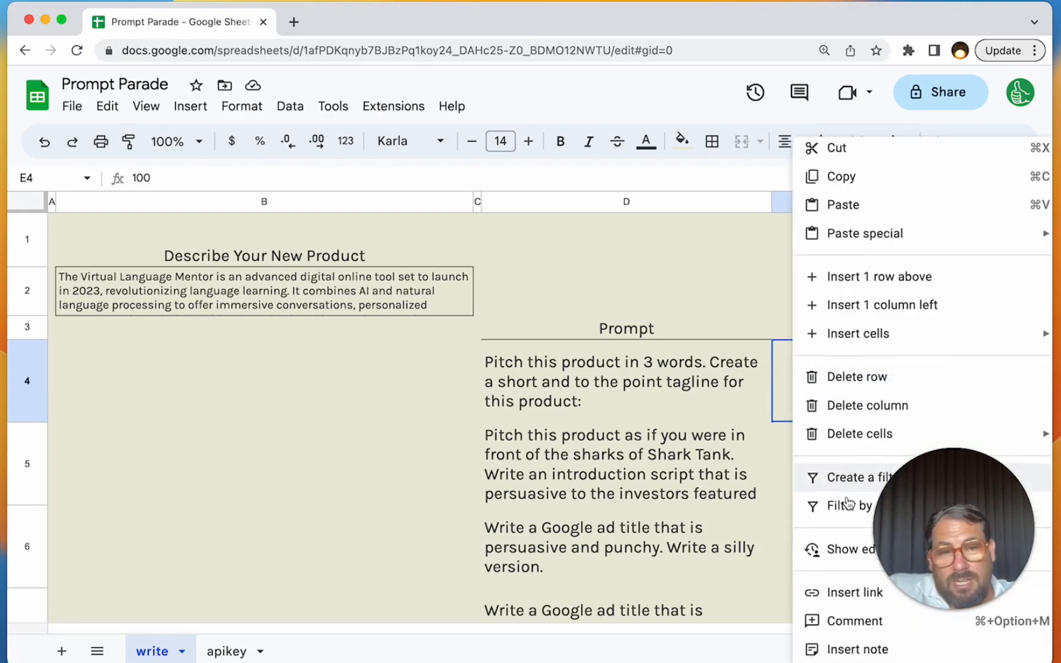
pyautogui.click(795, 403)
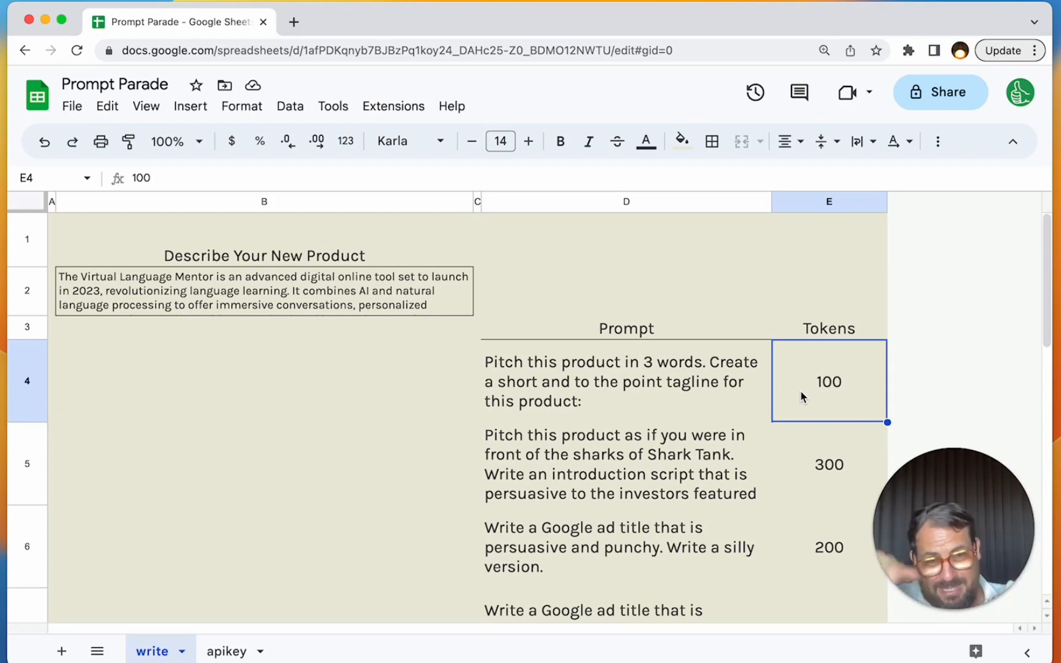
# - Set the first prompt's token limit in E4 to 200
pyautogui.write('200')
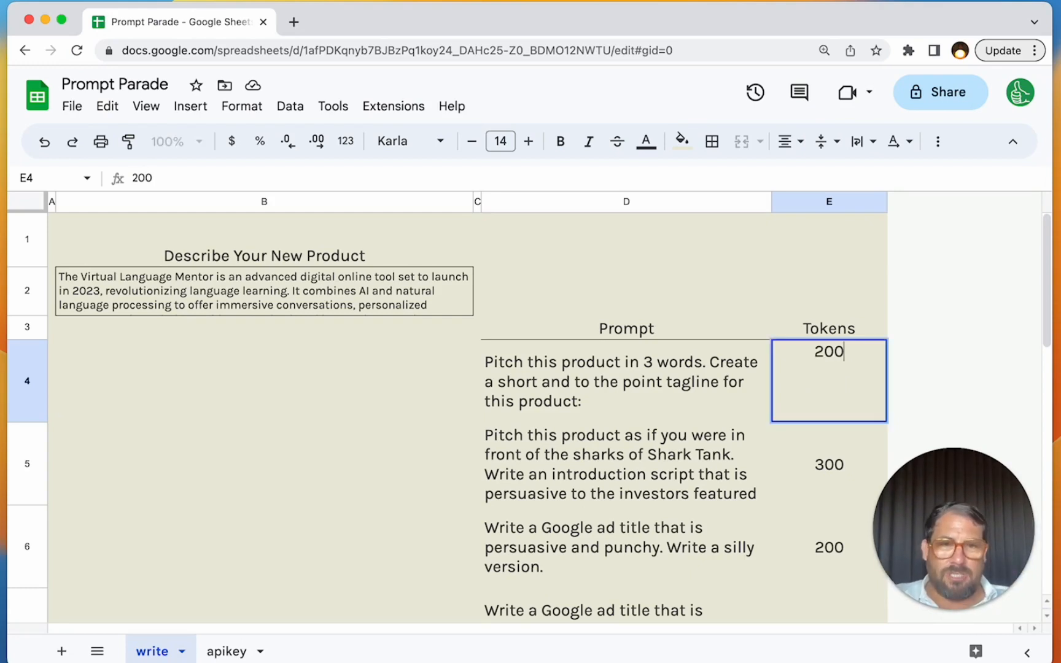
pyautogui.press('BackSpace')
pyautogui.press('BackSpace')
pyautogui.write('50')
pyautogui.press('BackSpace')
pyautogui.press('BackSpace')
pyautogui.press('BackSpace')
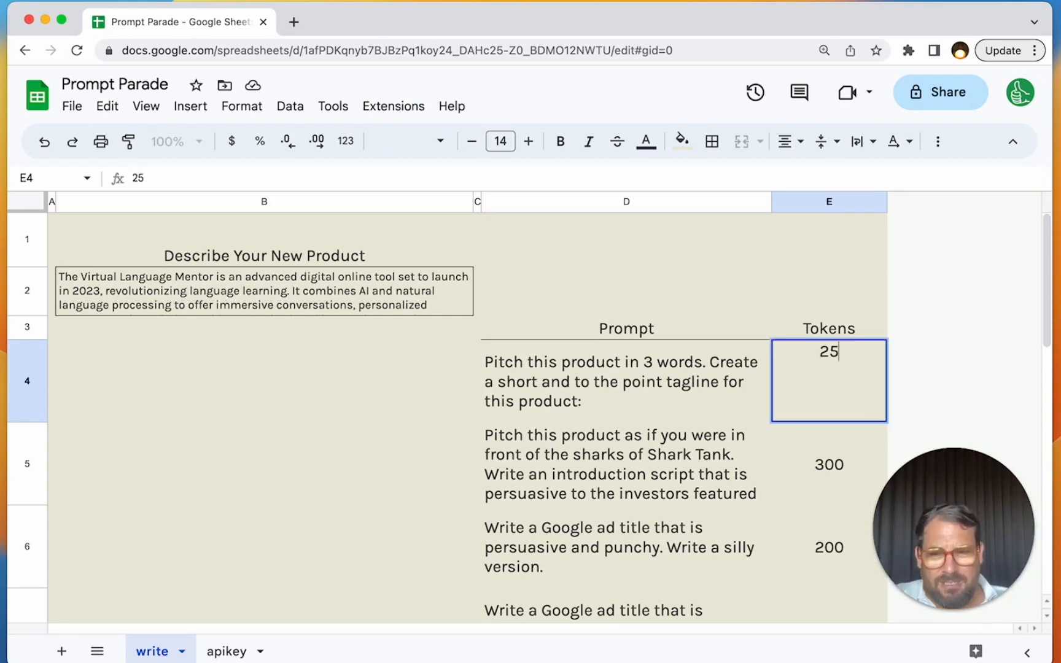
pyautogui.write('02')
pyautogui.press('BackSpace')
pyautogui.press('BackSpace')
pyautogui.write('200')
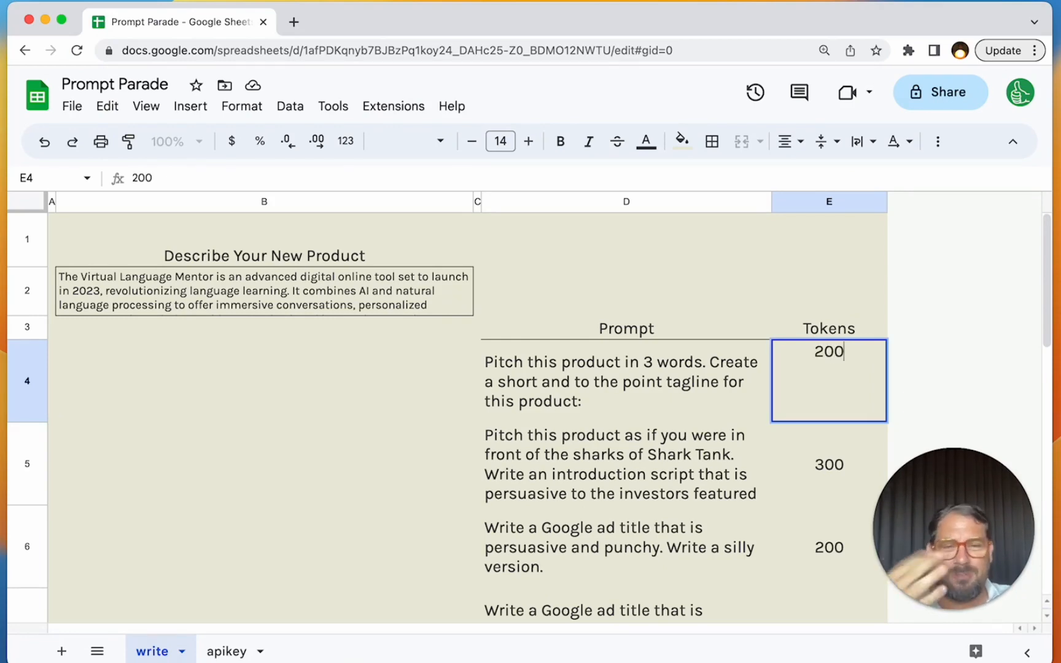
pyautogui.press('Return')
pyautogui.press('Up')
pyautogui.press('Down')
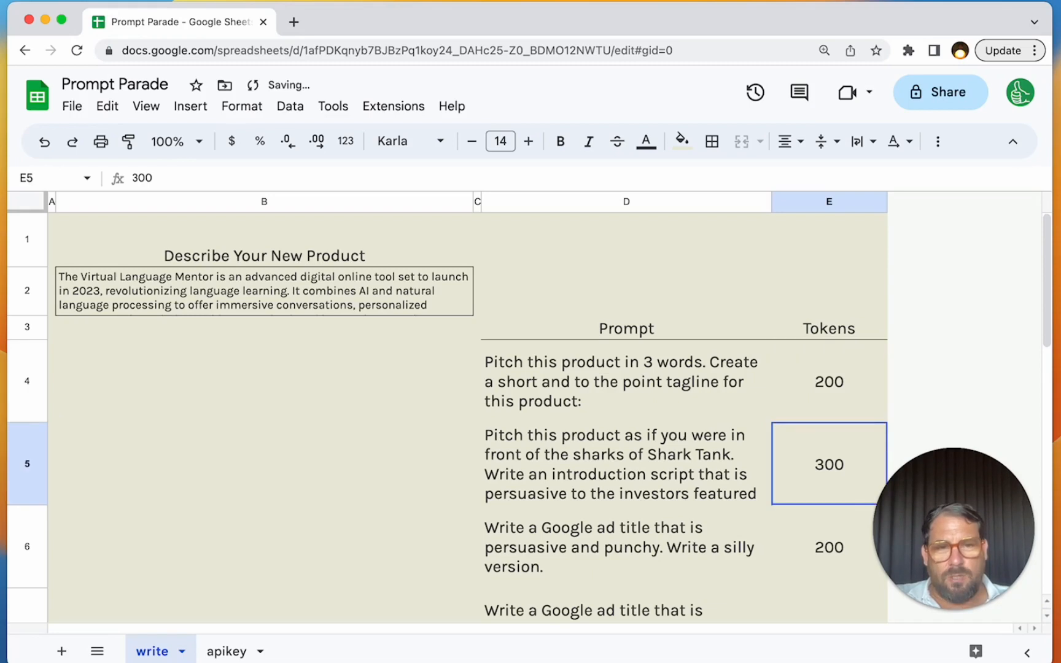
# - Change the first prompt's token limit in E4 to 100
pyautogui.press('Up')
pyautogui.write('100')
pyautogui.press('Return')
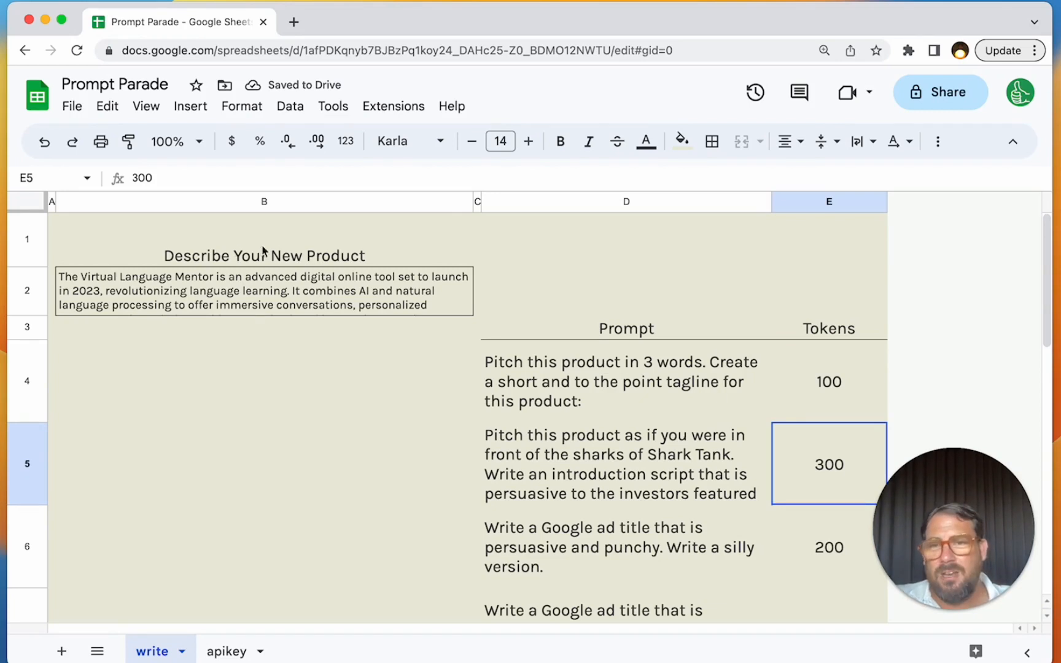
# - Read through the prompts in D4 to D8, from the three-word tagline to the website headline
pyautogui.click(139, 293)
pyautogui.click(573, 371)
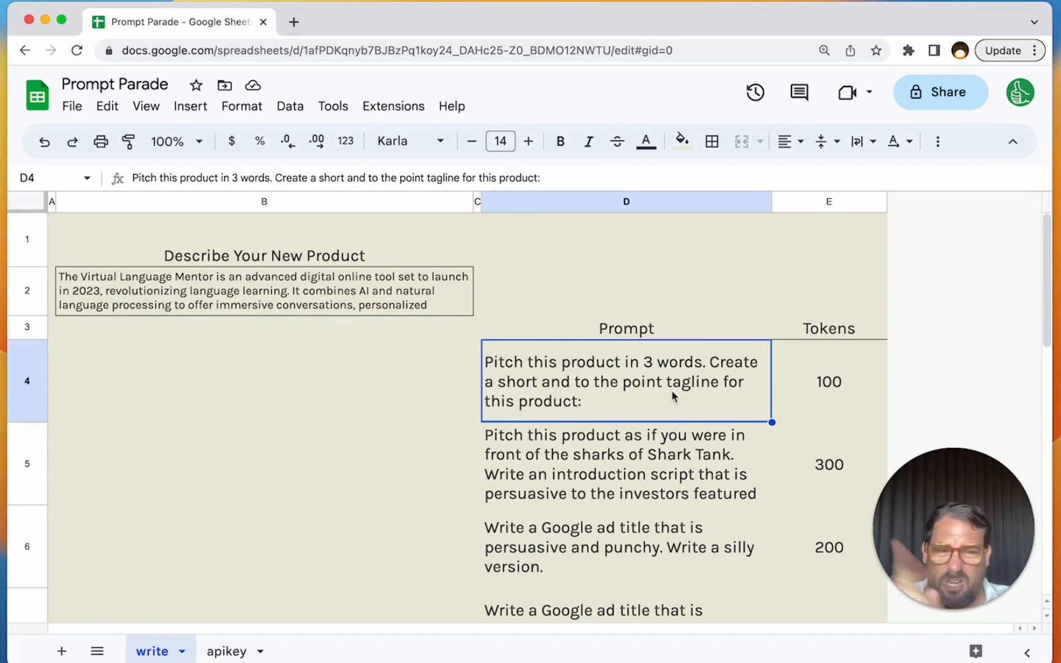
pyautogui.click(621, 476)
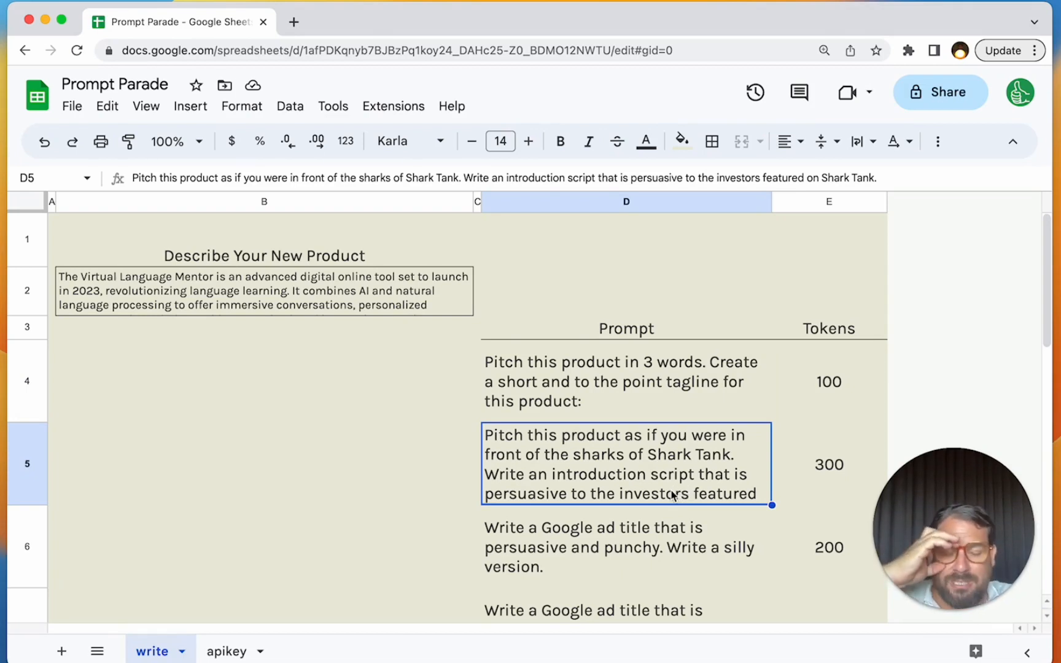
pyautogui.click(647, 556)
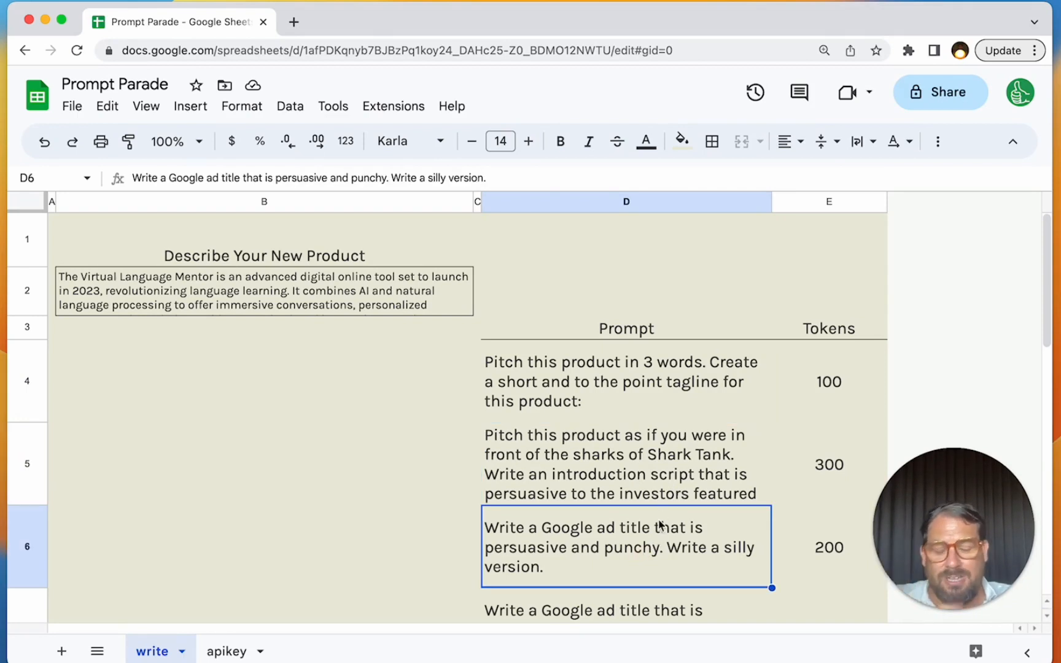
pyautogui.press('Down')
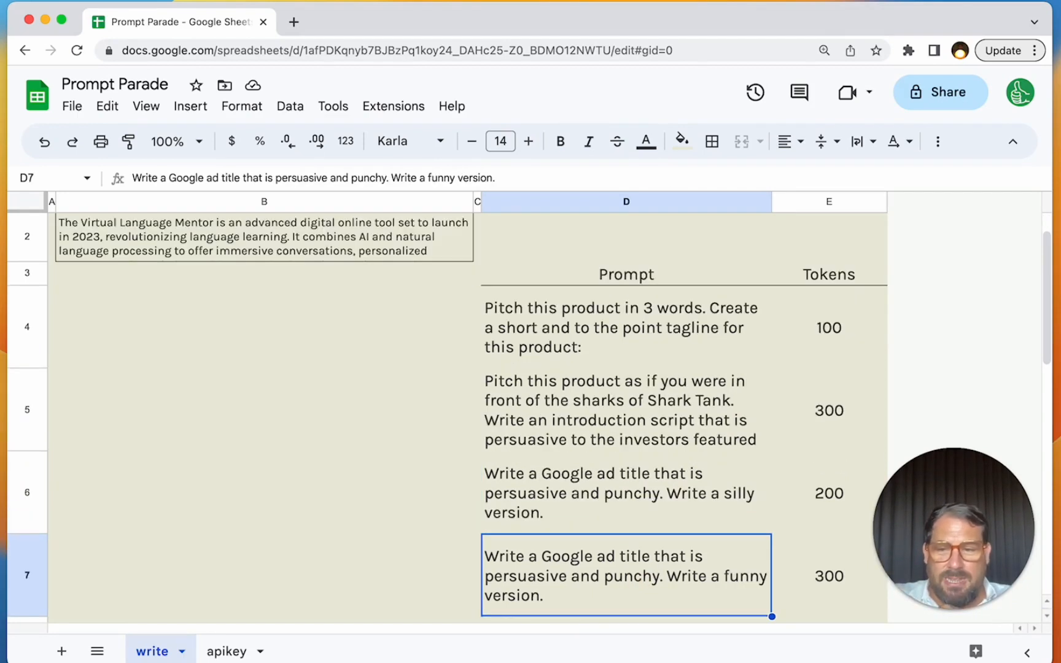
pyautogui.scroll(-2, 644, 492)
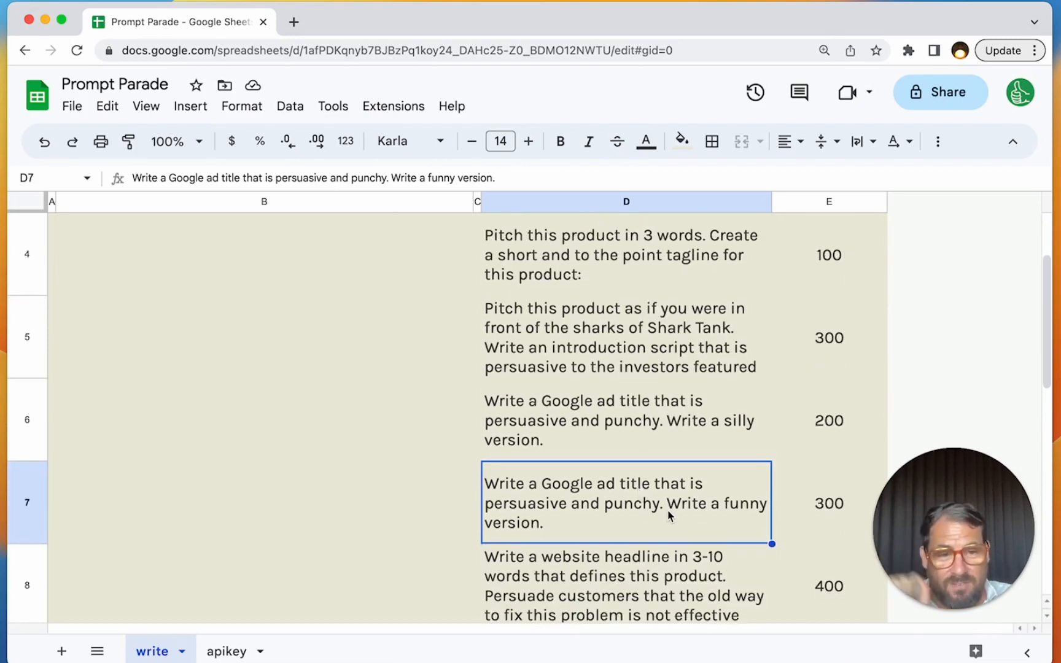
pyautogui.press('Down')
pyautogui.click(610, 506)
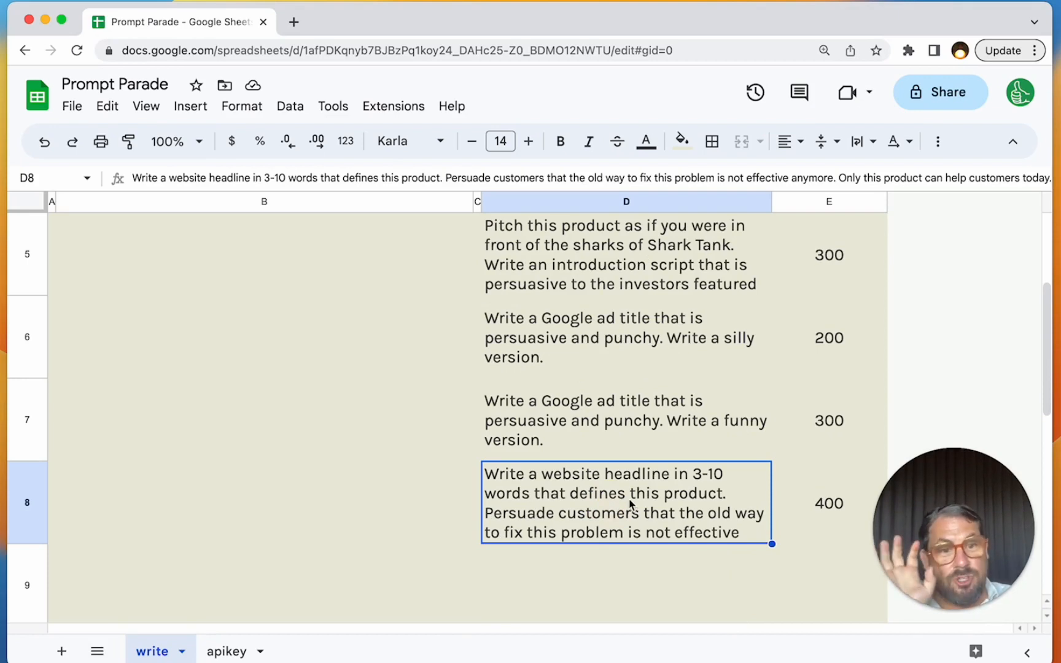
pyautogui.scroll(2, 629, 503)
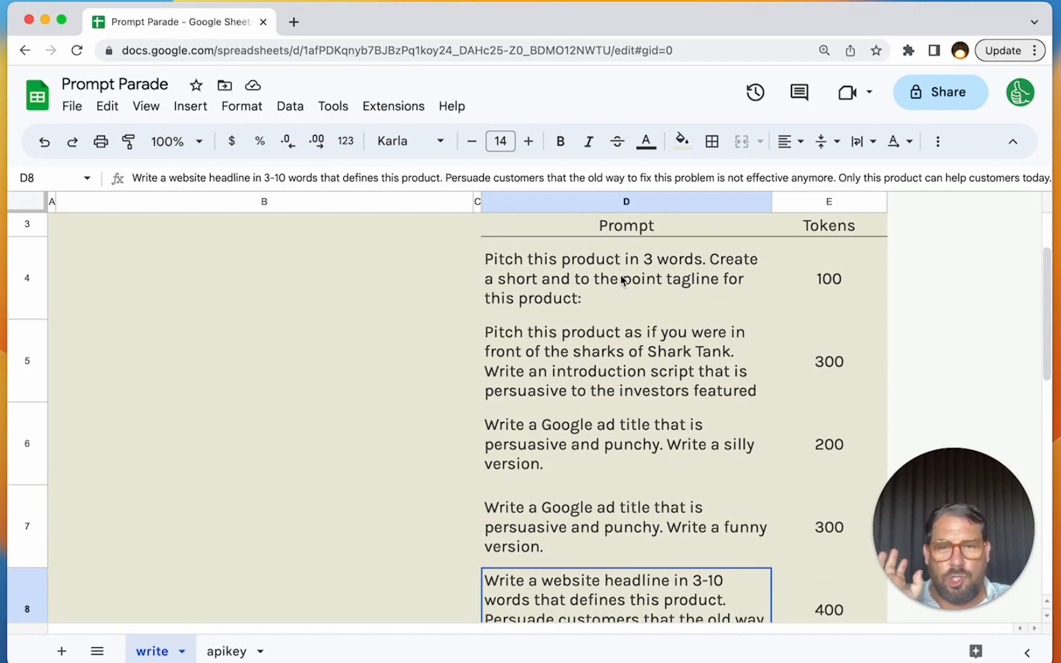
pyautogui.scroll(2, 618, 281)
# - Open the product description in B2 to read its full text, leaving the wording as it is
pyautogui.click(331, 285)
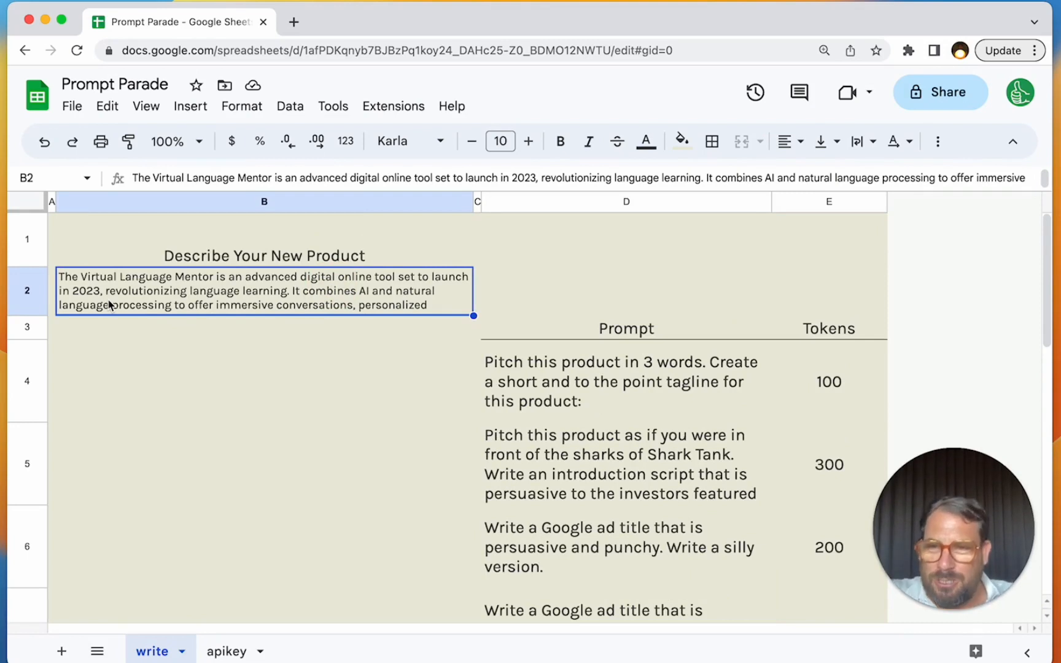
pyautogui.doubleClick(269, 299)
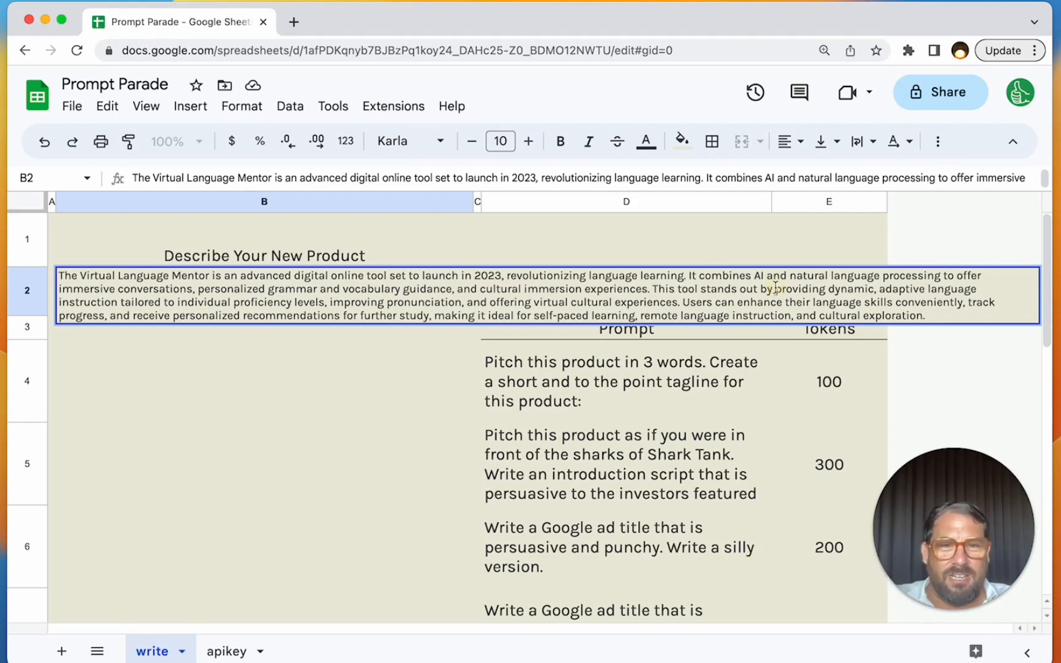
pyautogui.moveTo(776, 287); pyautogui.dragTo(867, 288)
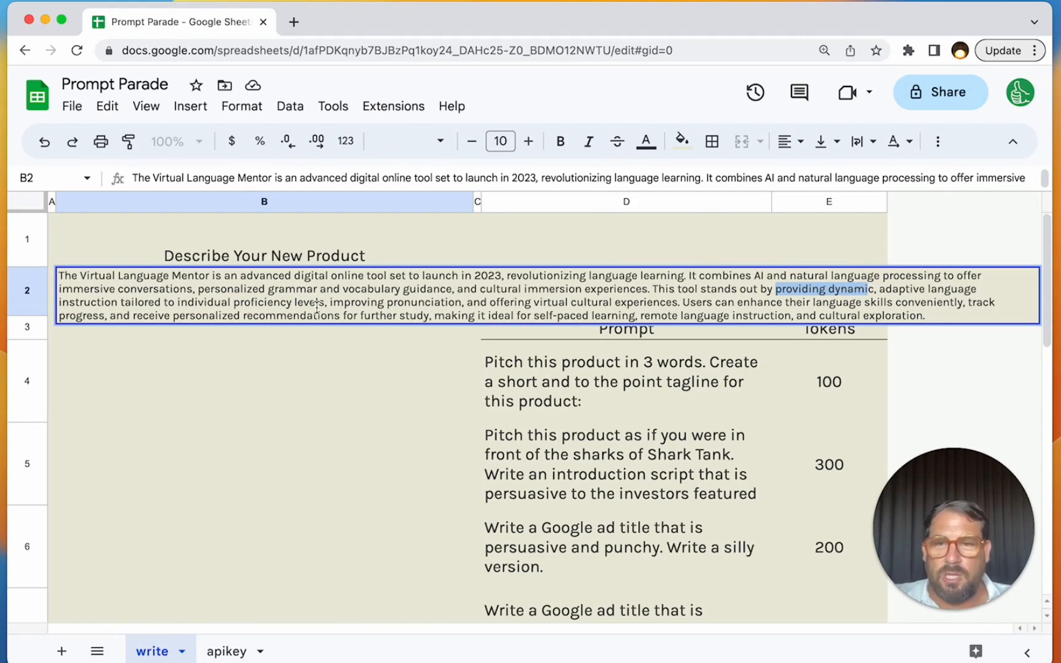
pyautogui.moveTo(329, 302); pyautogui.dragTo(451, 303)
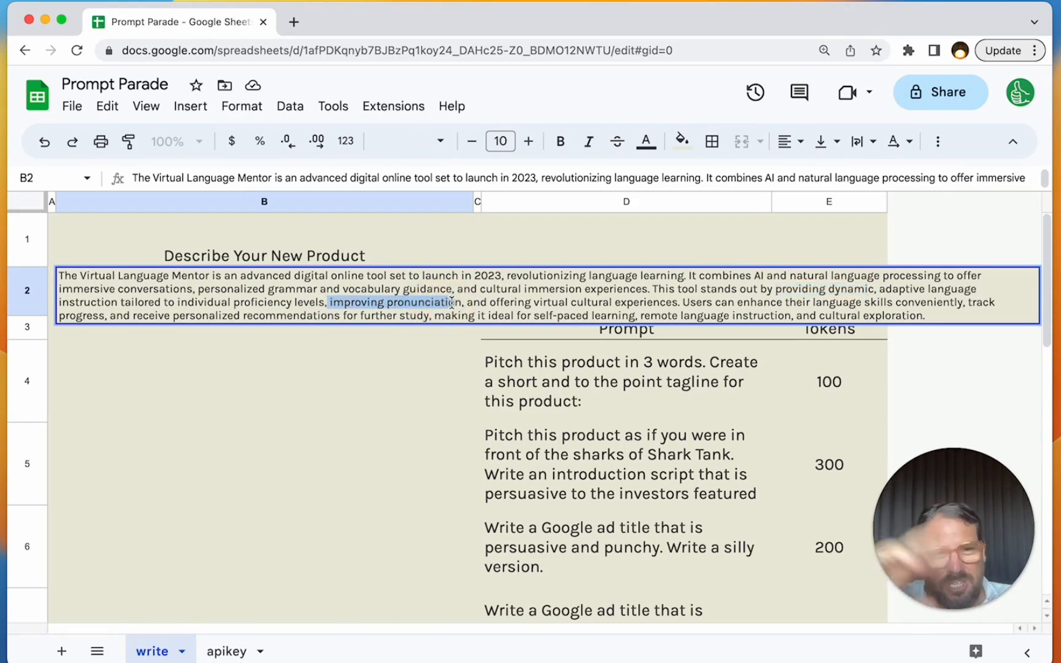
pyautogui.moveTo(640, 316); pyautogui.dragTo(778, 316)
pyautogui.moveTo(941, 317); pyautogui.dragTo(24, 283)
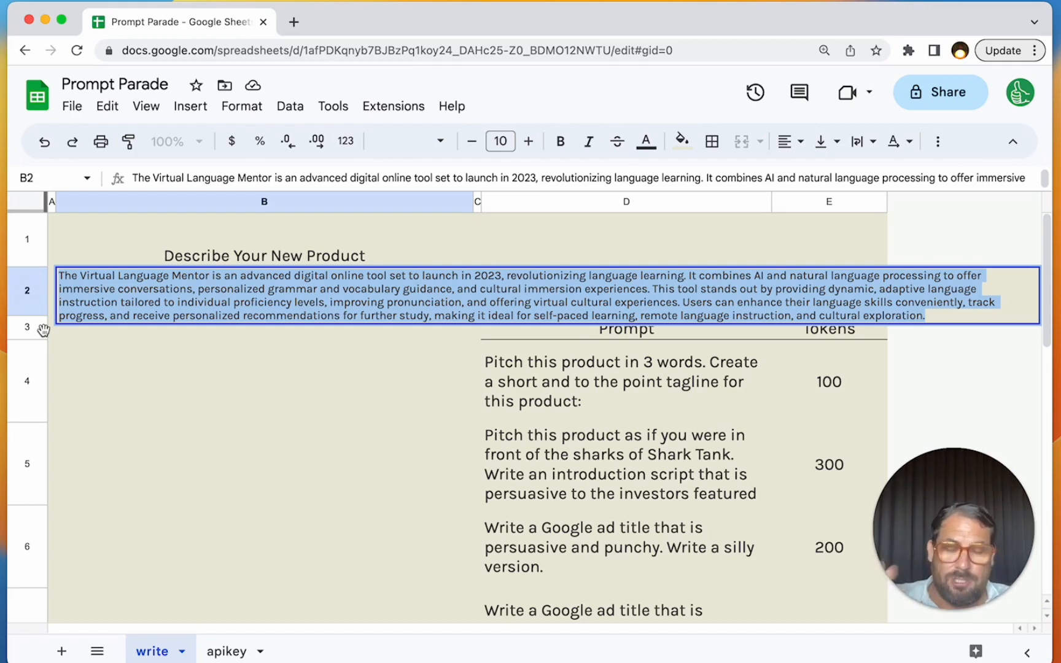
pyautogui.press('Return')
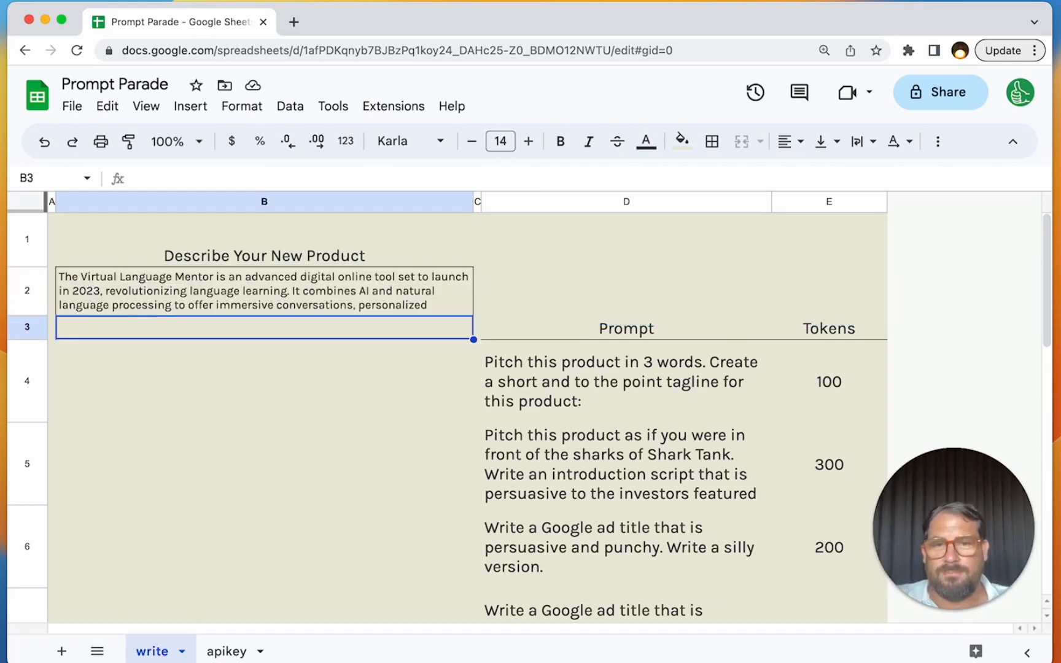
pyautogui.press('Down')
pyautogui.press('Down')
pyautogui.press('Up')
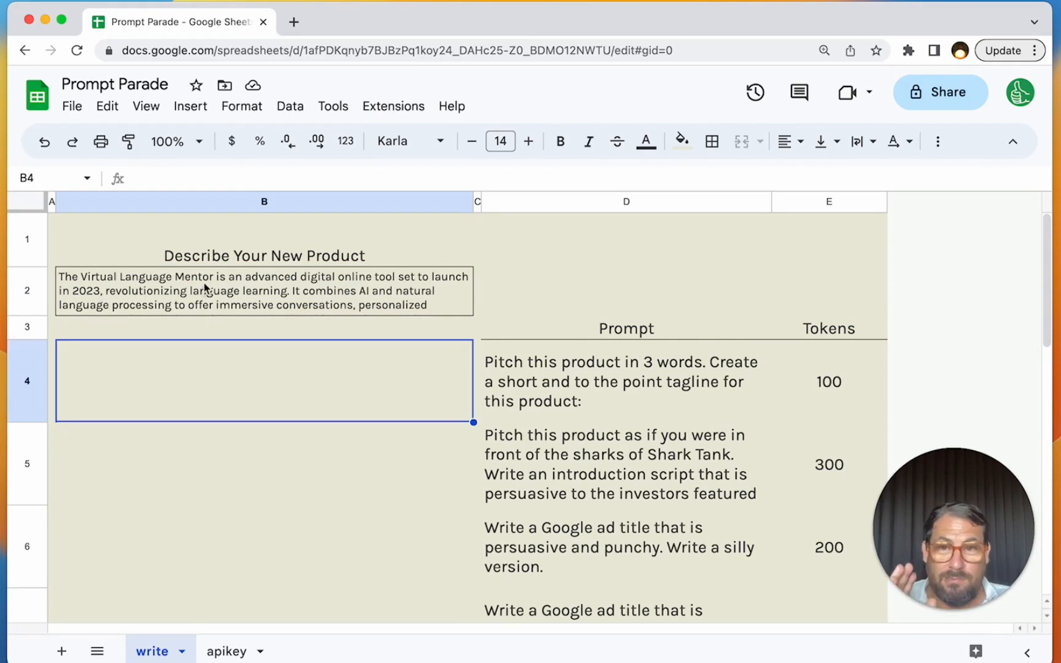
pyautogui.click(327, 293)
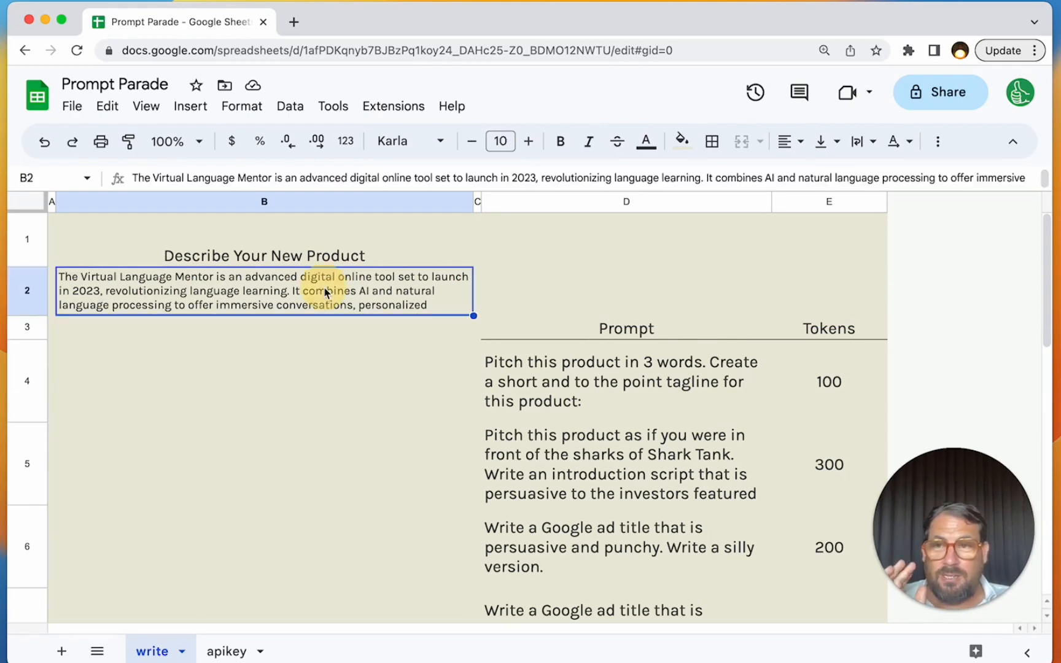
pyautogui.click(560, 375)
pyautogui.click(567, 471)
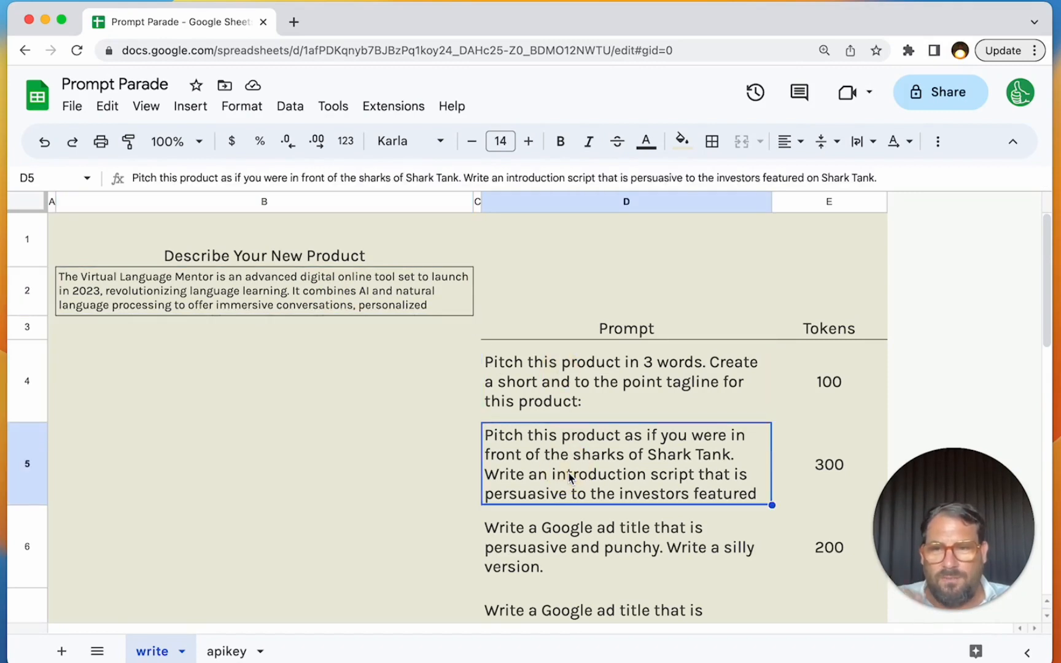
pyautogui.click(567, 511)
# - Enter the formula =ai(D4&B2,E4) in B4 to join the tagline prompt with the product description and its token limit
pyautogui.click(344, 387)
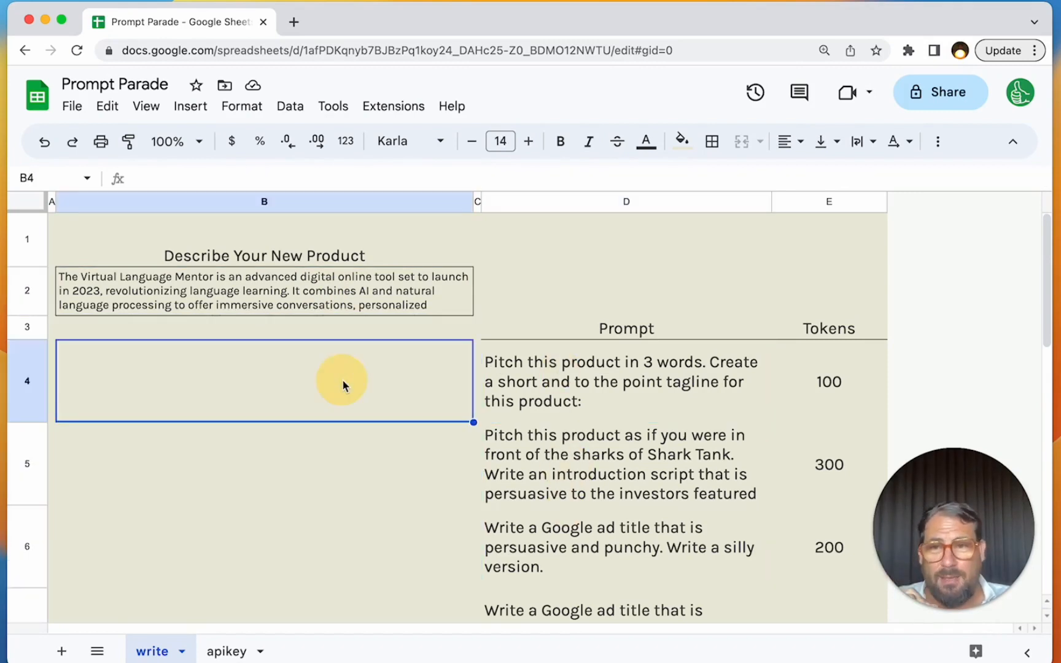
pyautogui.write('=a')
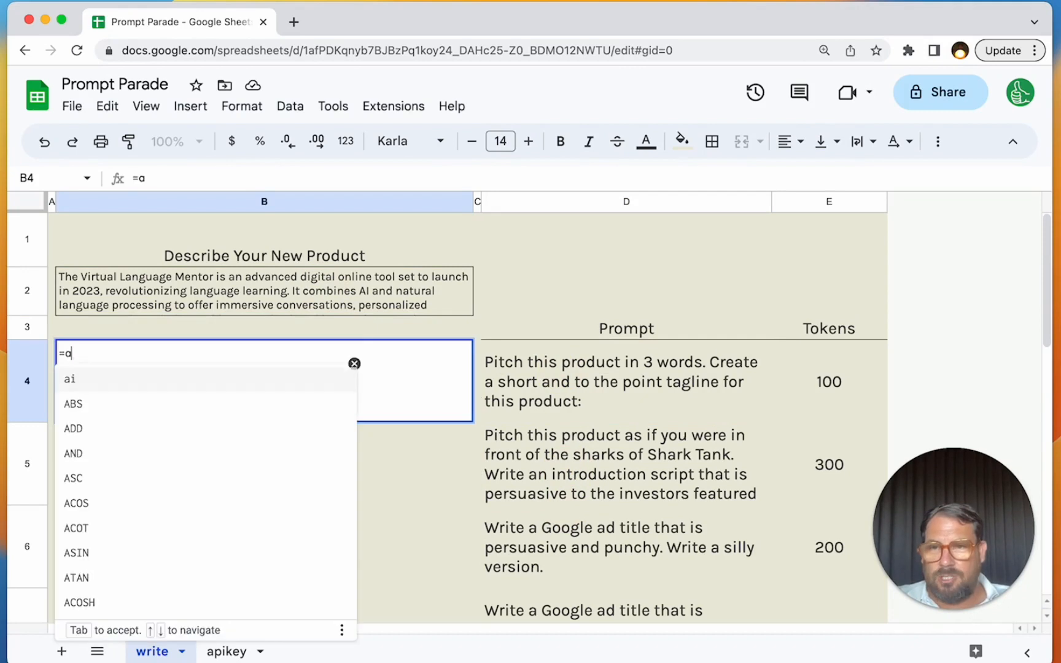
pyautogui.write('i(')
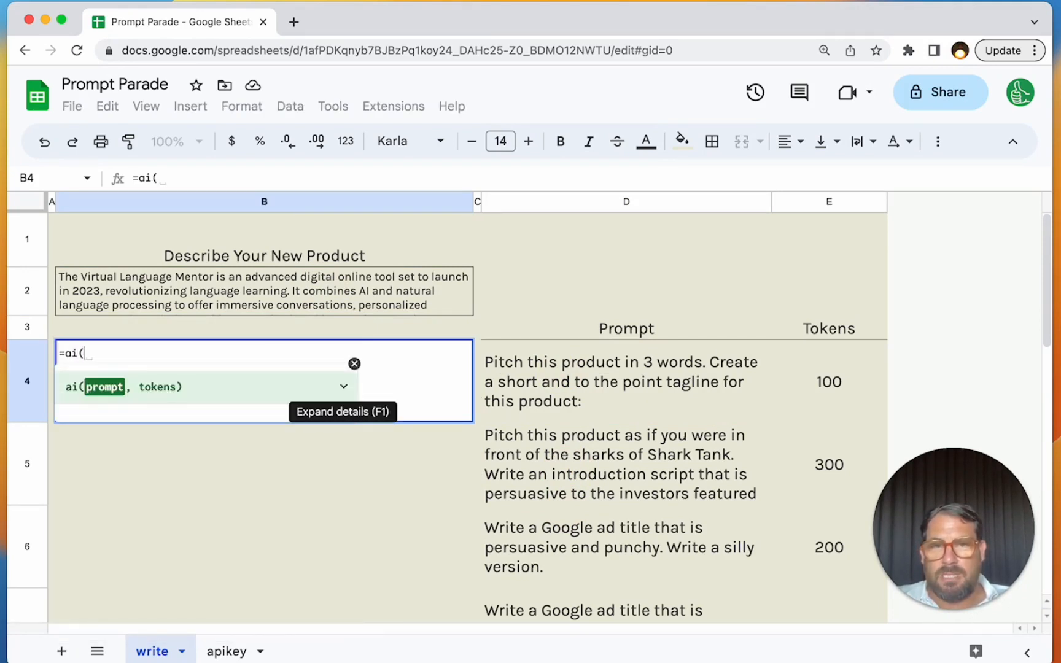
pyautogui.write('D4')
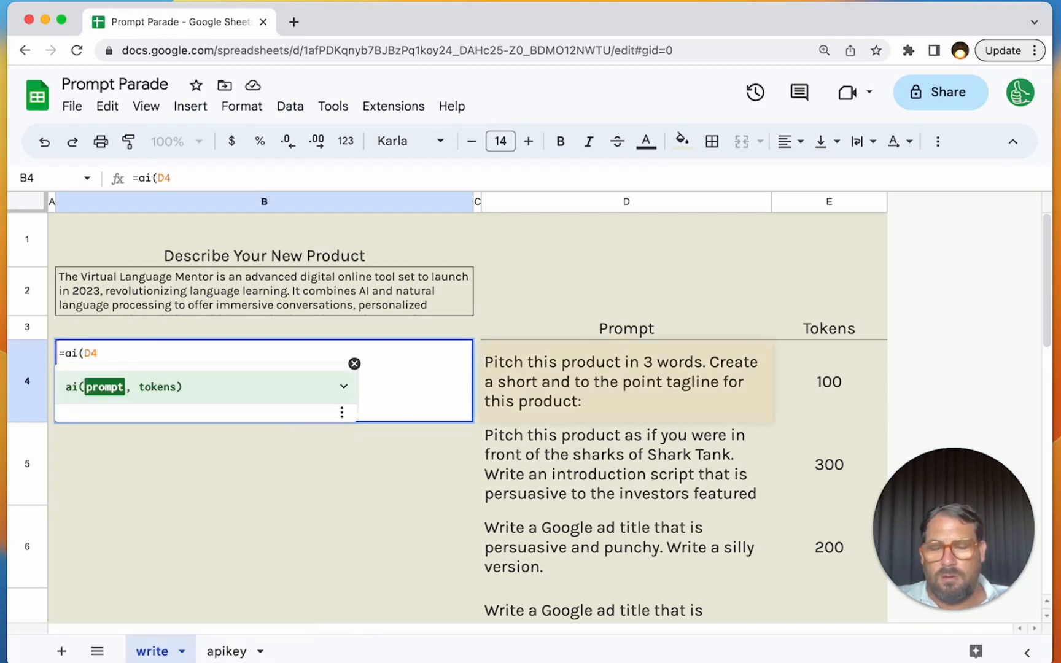
pyautogui.write('&')
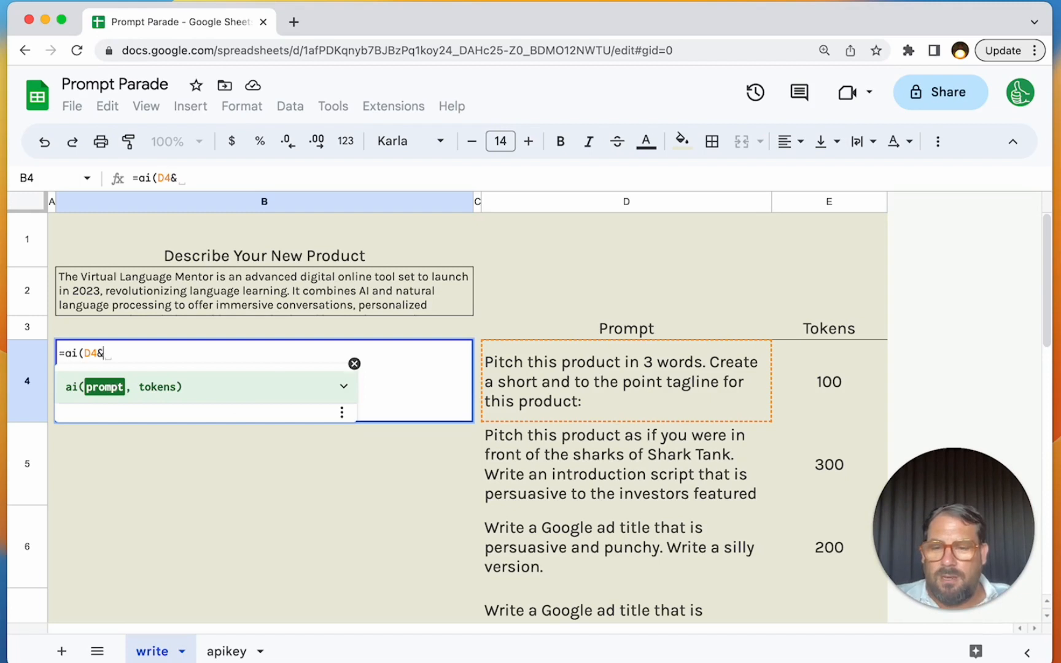
pyautogui.write('B2,')
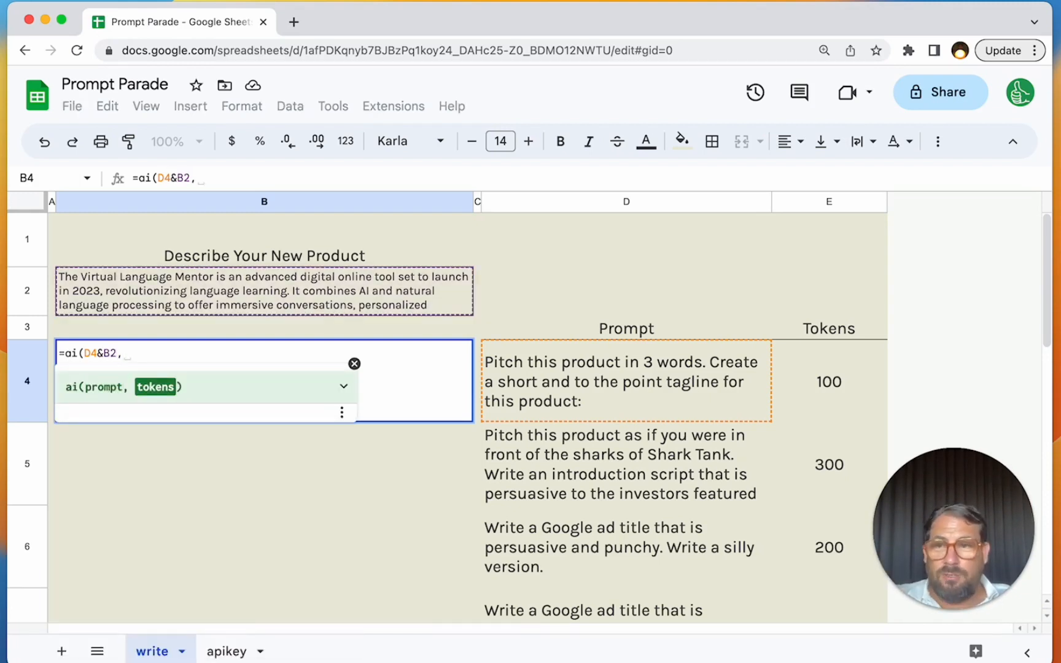
pyautogui.write(' E4)')
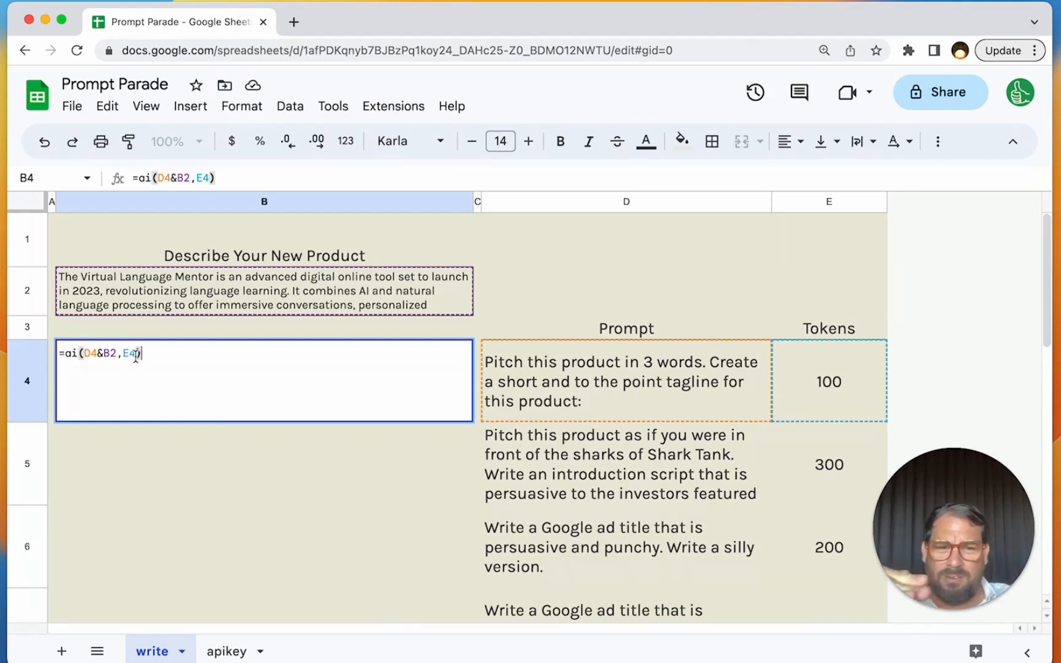
# - Lock the row of the product description reference so the B4 formula is =ai(D4&B$2,E4), and run it
pyautogui.click(111, 355)
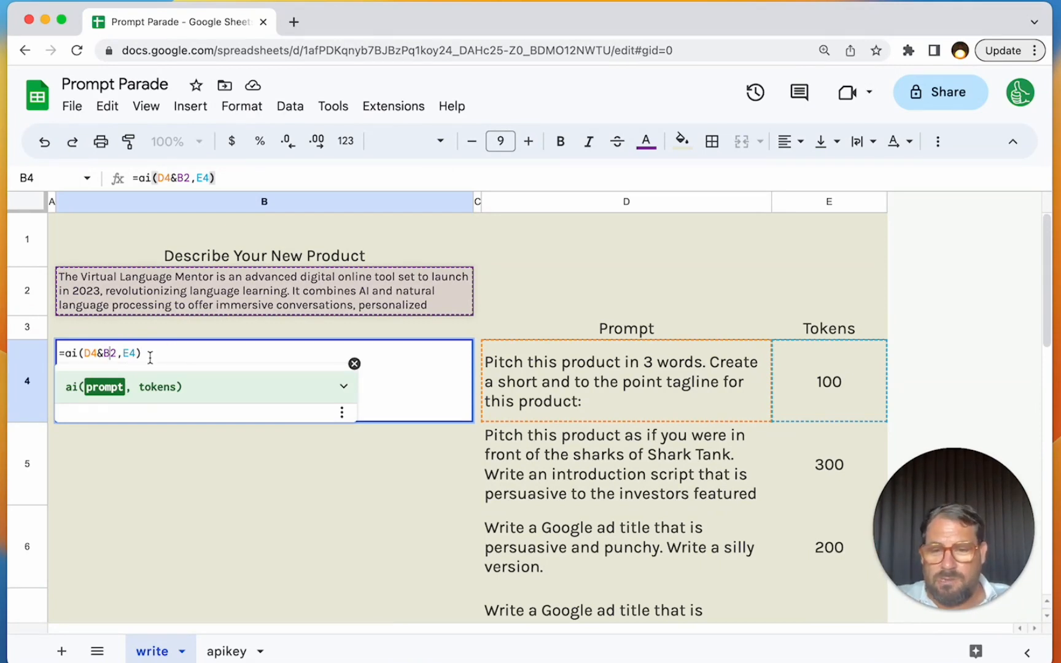
pyautogui.click(111, 353)
pyautogui.write('$')
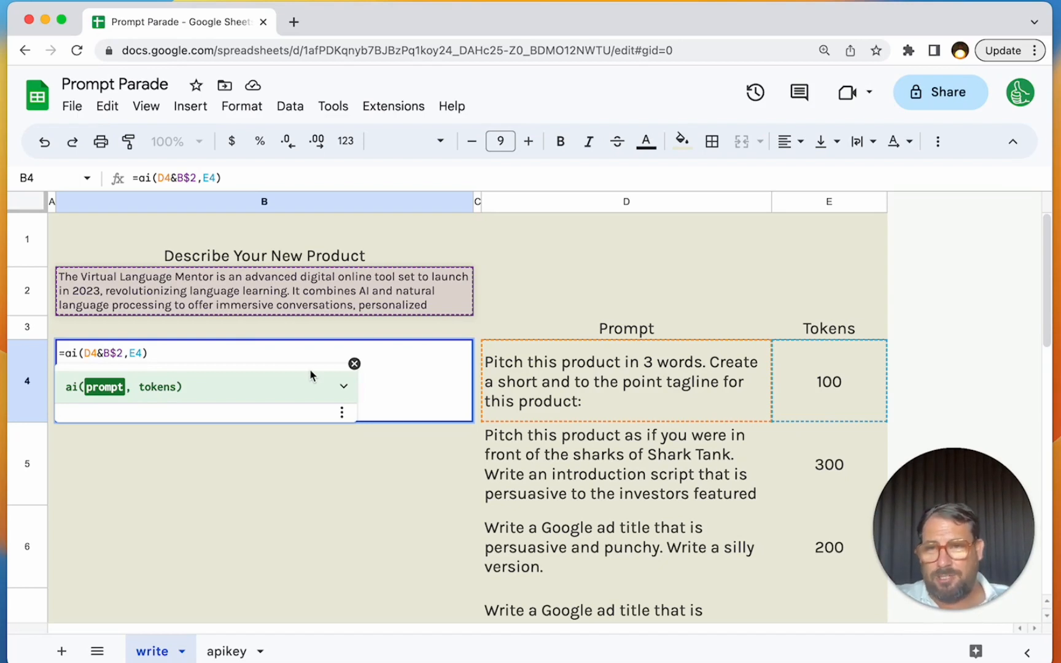
pyautogui.press('Return')
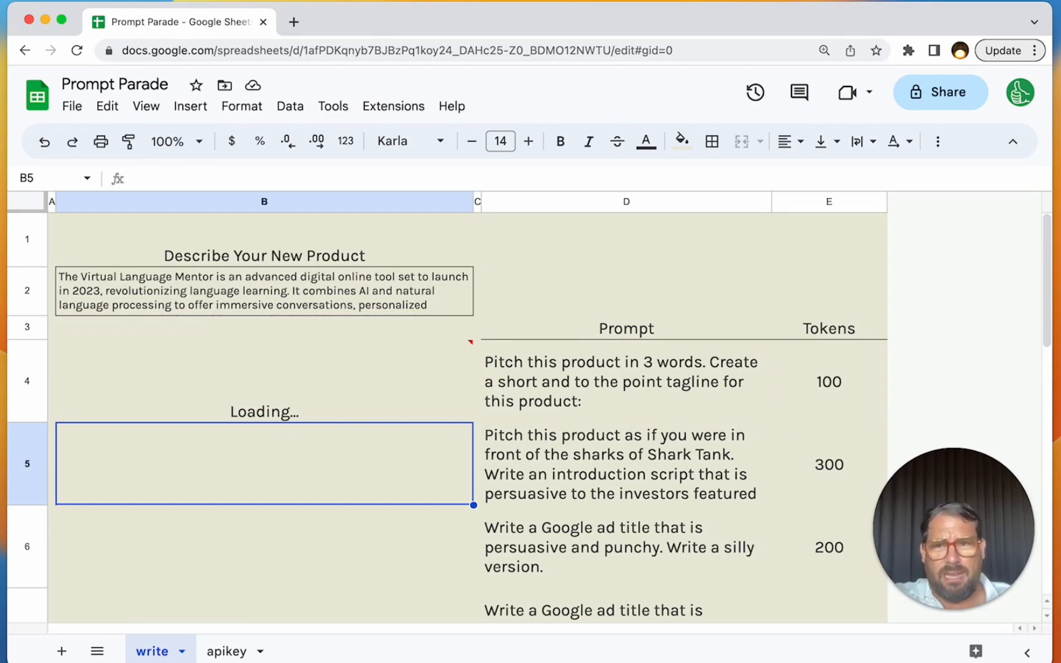
pyautogui.click(264, 382)
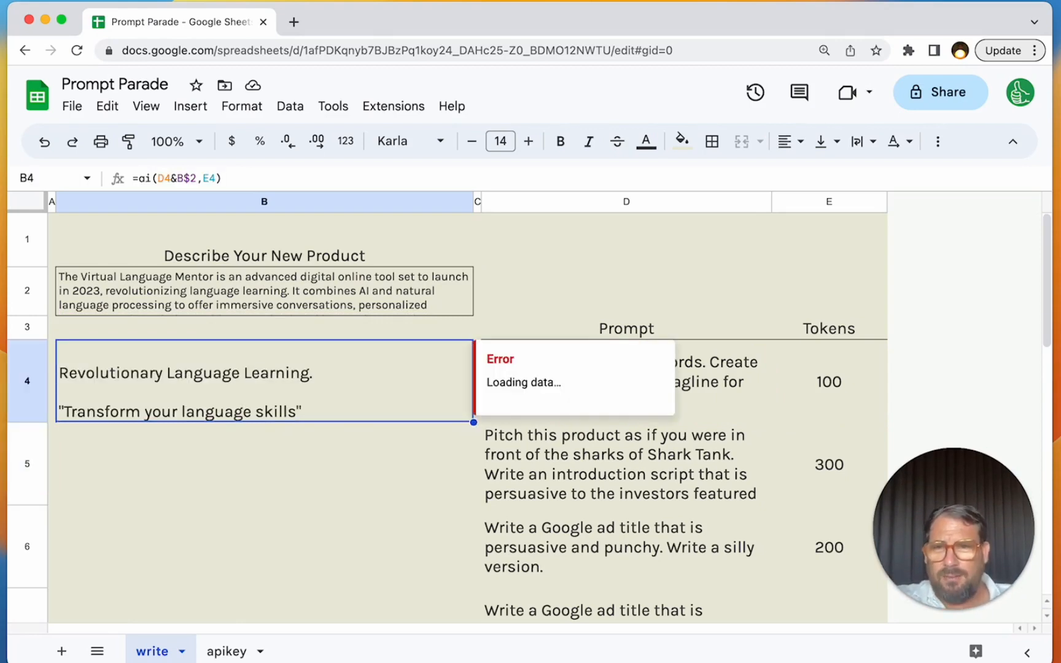
pyautogui.click(260, 467)
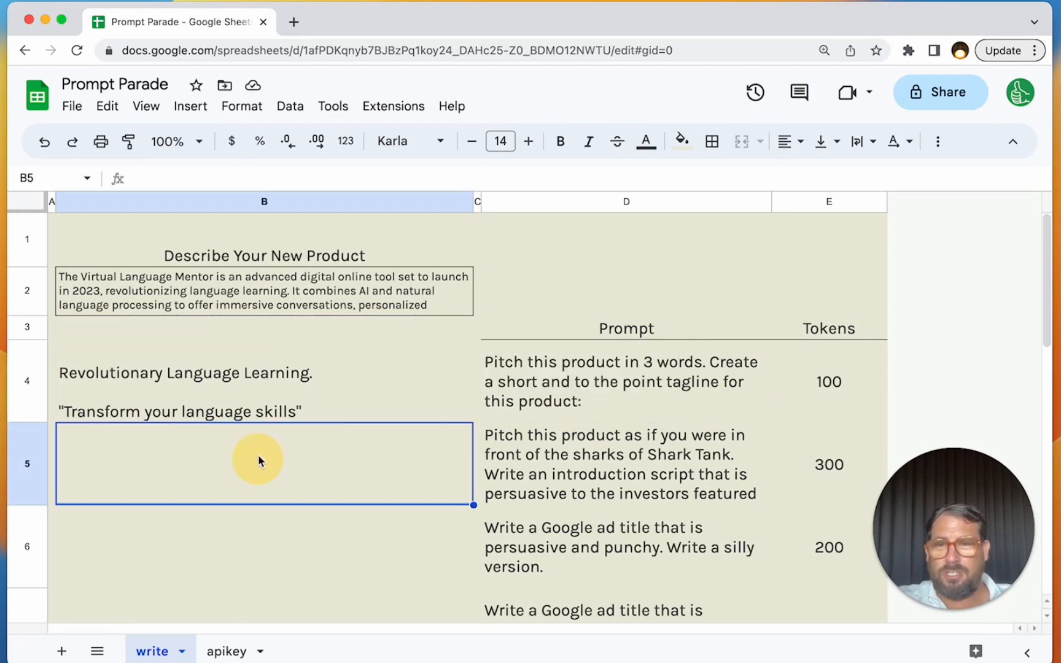
# - Copy the ai formula from B4 into B5 for the Shark Tank pitch prompt
pyautogui.click(320, 366)
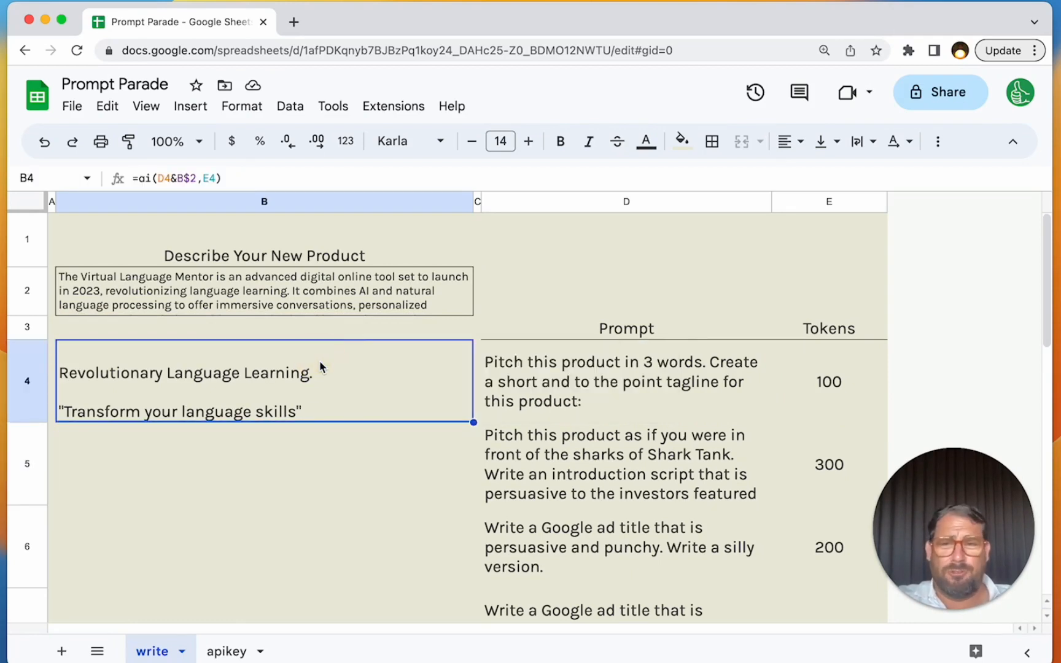
pyautogui.press('super+c')
pyautogui.press('Down')
pyautogui.press('super+v')
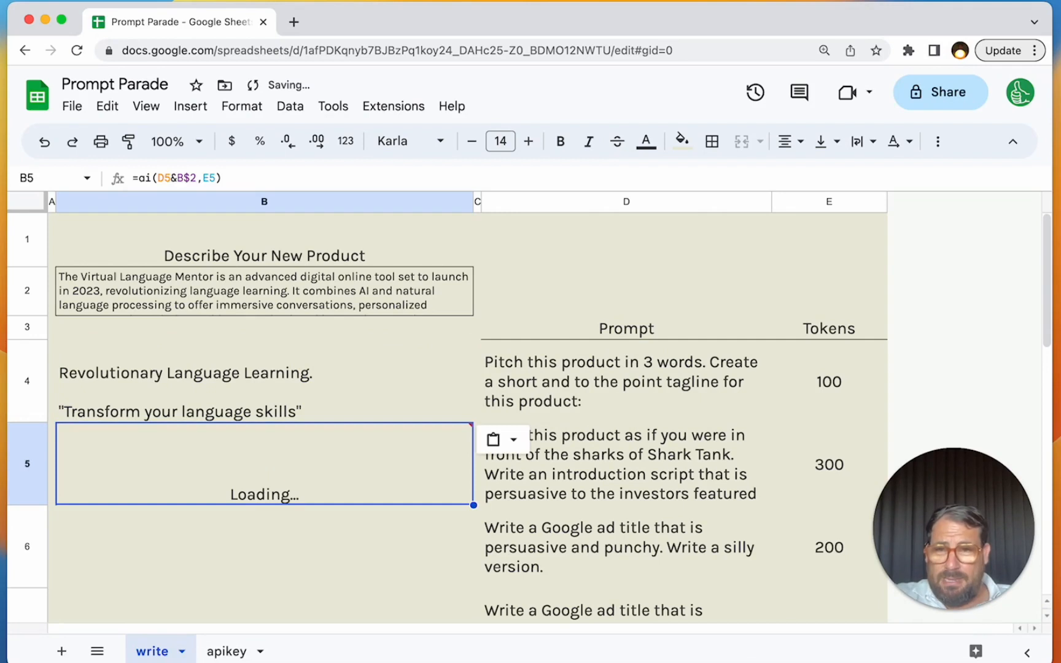
pyautogui.press('Down')
pyautogui.press('Up')
pyautogui.press('Right')
pyautogui.press('Right')
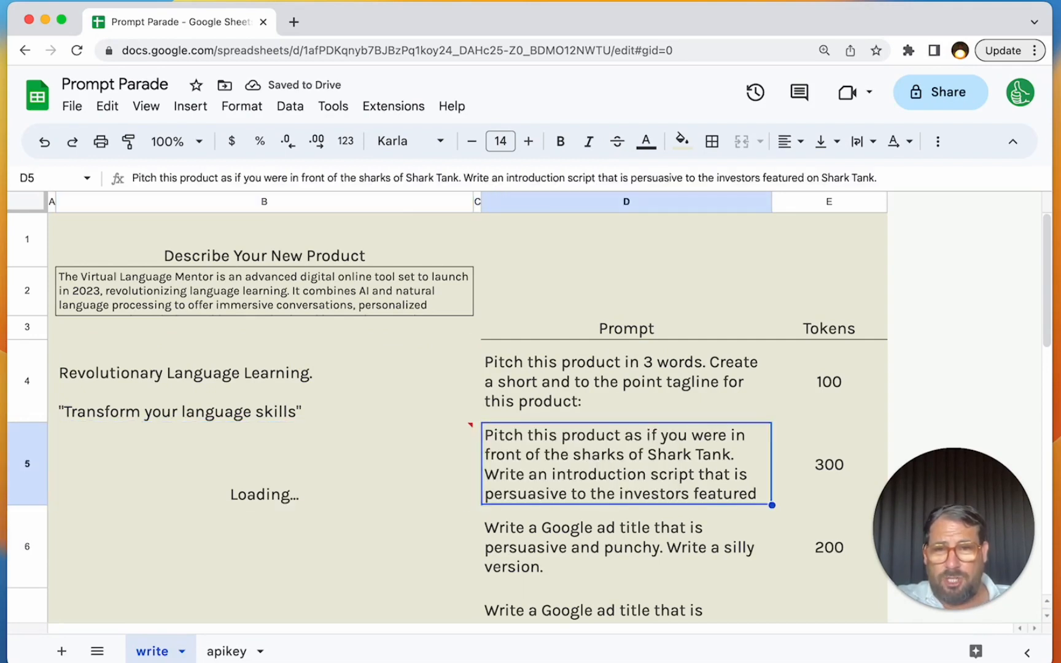
pyautogui.press('Left')
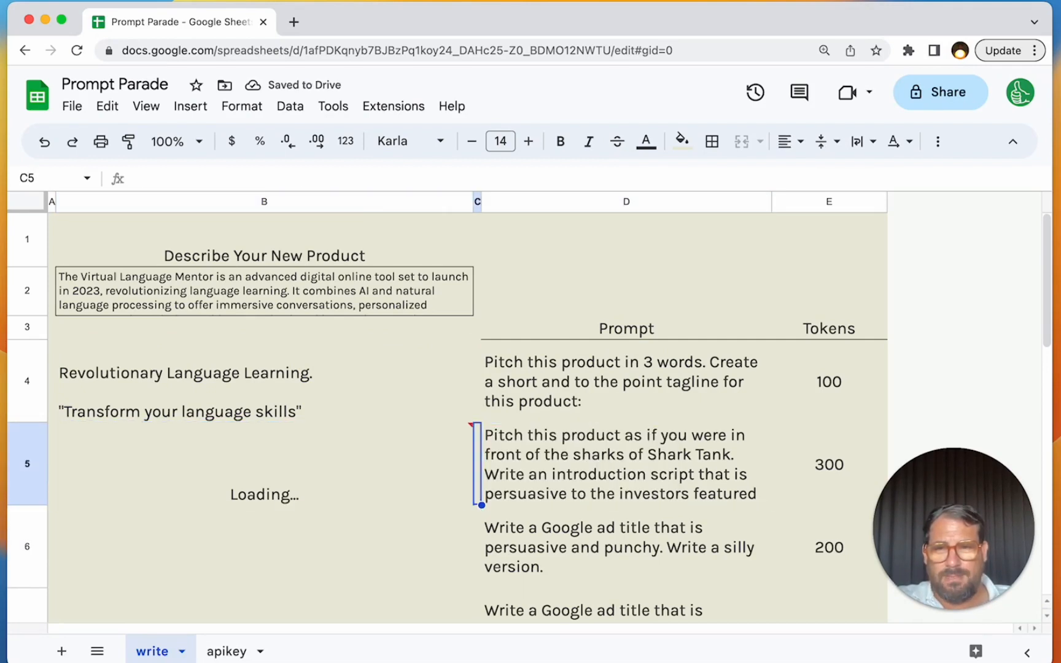
# - Paste the copied ai formula into B6, B7 and B8 for both Google ad title prompts and the website headline prompt
pyautogui.press('Left')
pyautogui.press('Down')
pyautogui.press('super+v')
pyautogui.press('Down')
pyautogui.press('super+v')
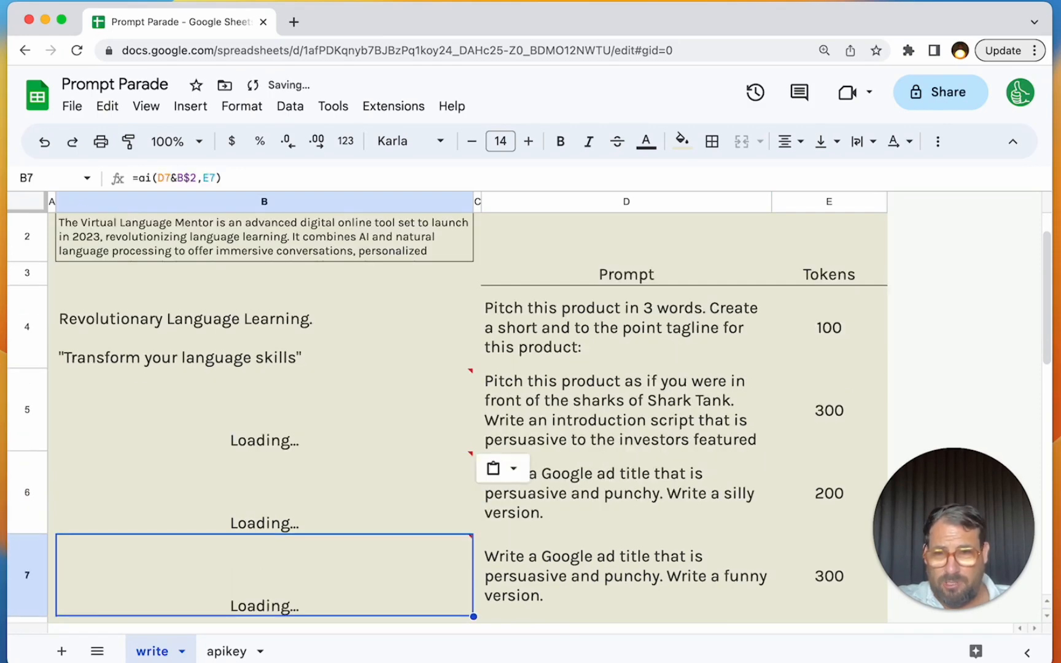
pyautogui.press('Down')
pyautogui.press('super+v')
# - Check the token limits in E5 to E8 and look over the generated copy in B5 to B8
pyautogui.press('Right')
pyautogui.press('Right')
pyautogui.press('Right')
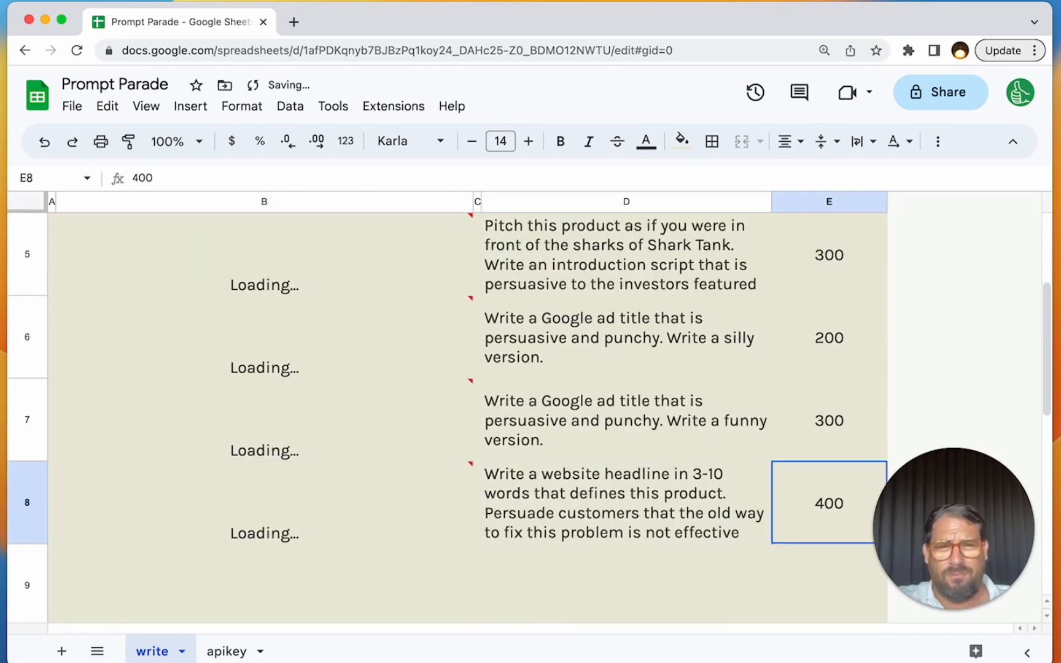
pyautogui.press('Up')
pyautogui.press('Up')
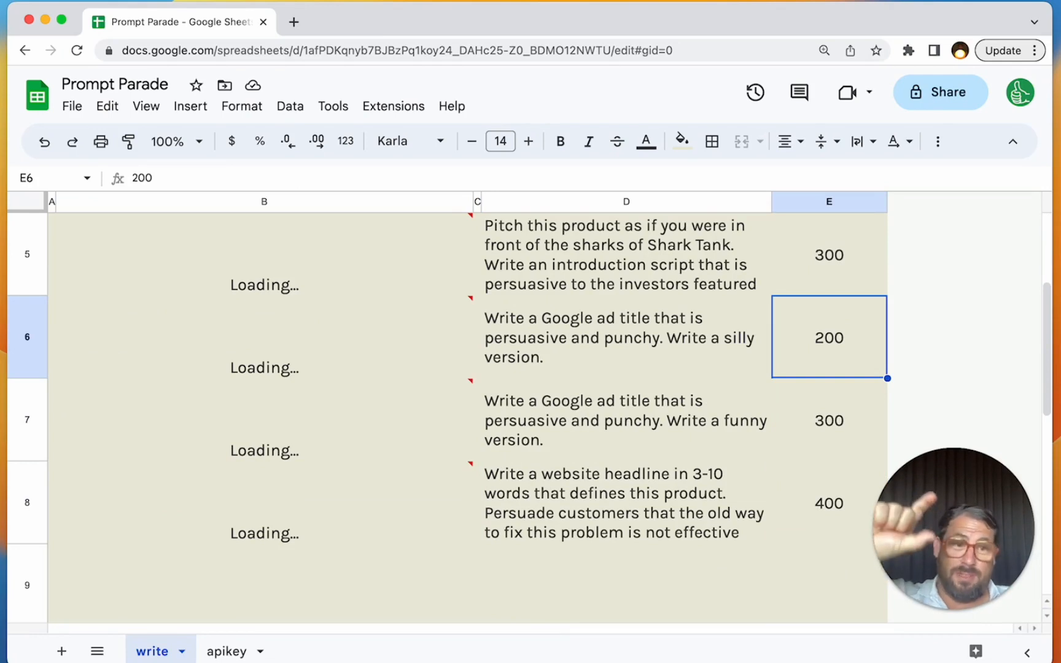
pyautogui.press('Up')
pyautogui.press('Left')
pyautogui.press('Left')
pyautogui.press('Left')
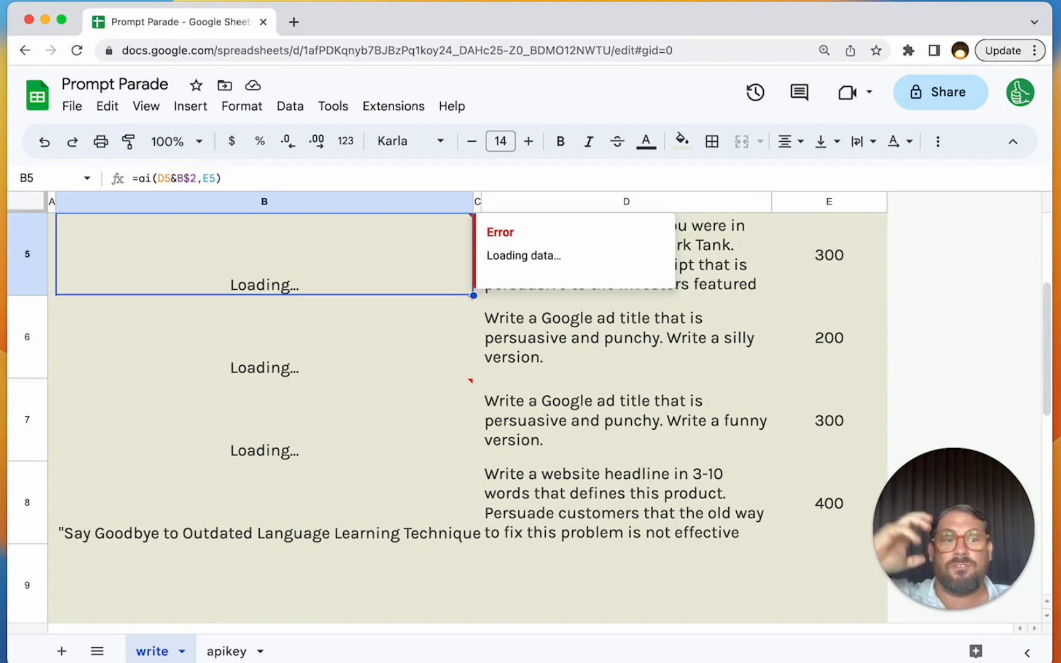
pyautogui.press('Down')
pyautogui.press('Down')
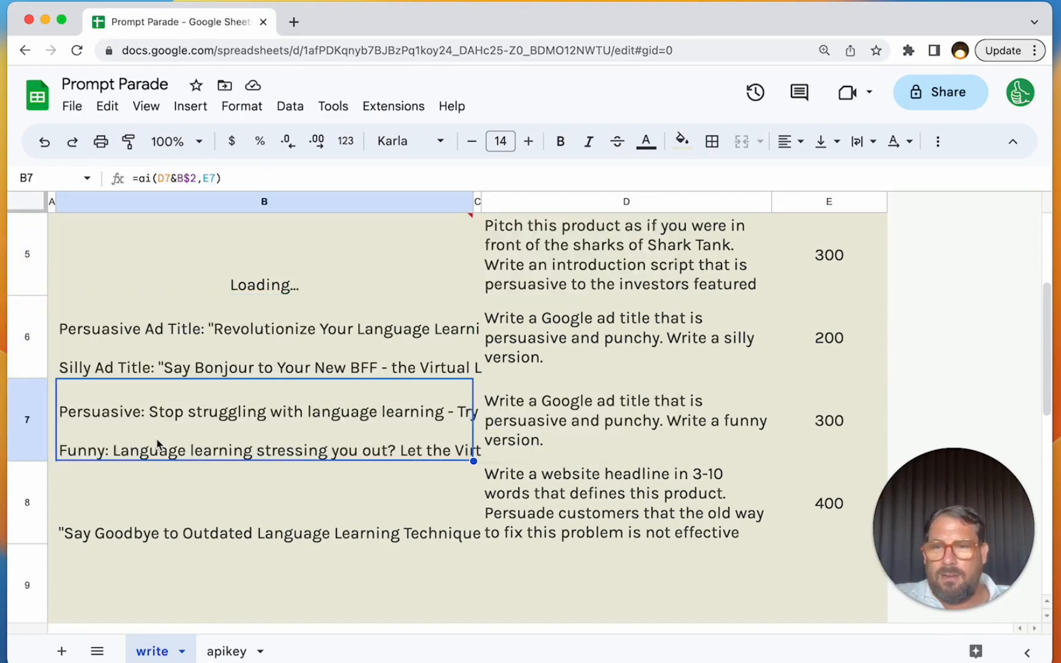
pyautogui.click(269, 374)
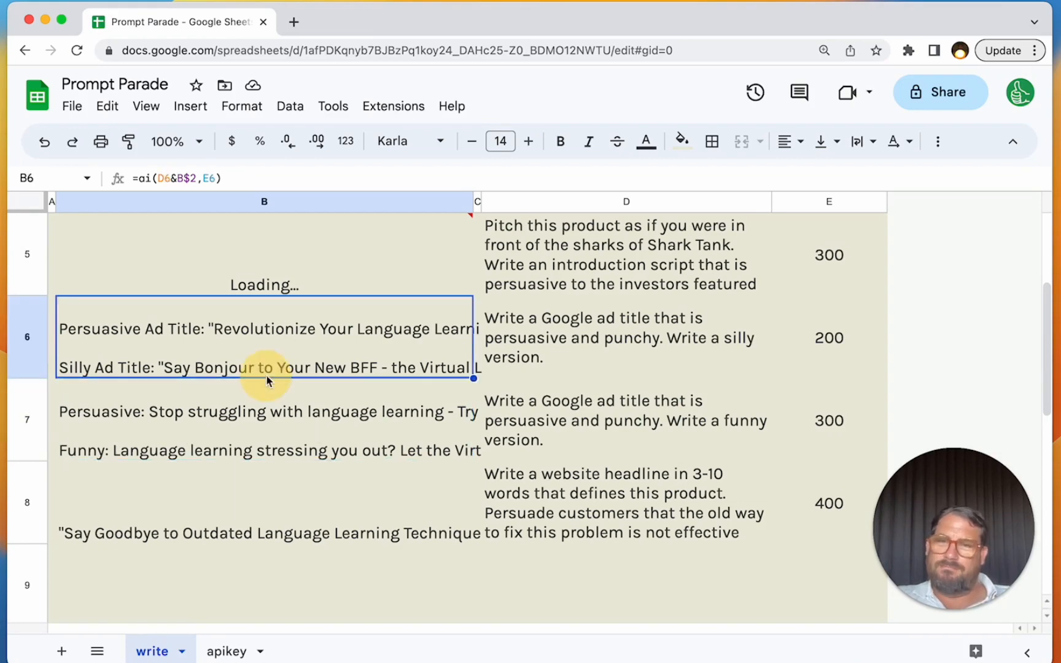
pyautogui.scroll(1, 269, 376)
# - Inspect the error on the Shark Tank pitch cell B5 and delete its formula
pyautogui.click(260, 337)
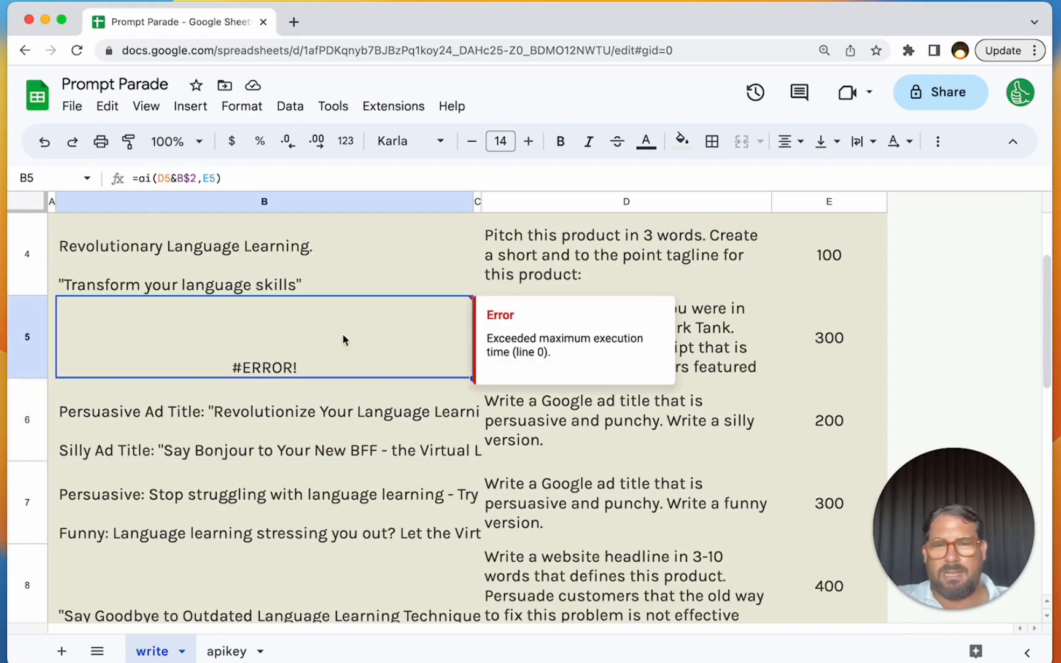
pyautogui.click(309, 354)
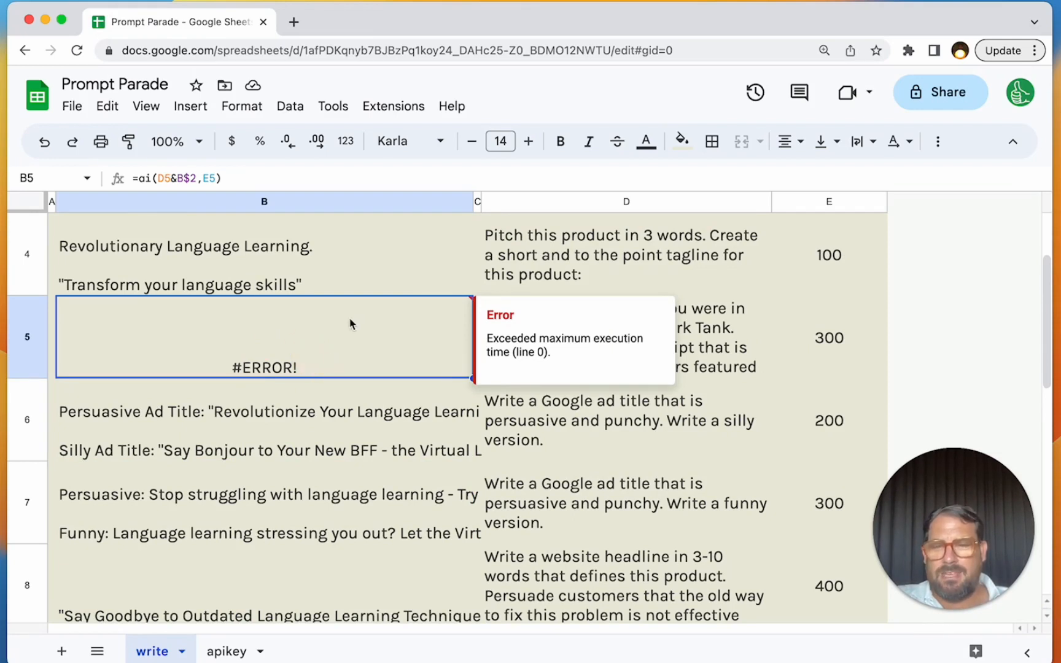
pyautogui.click(274, 337)
pyautogui.doubleClick(275, 337)
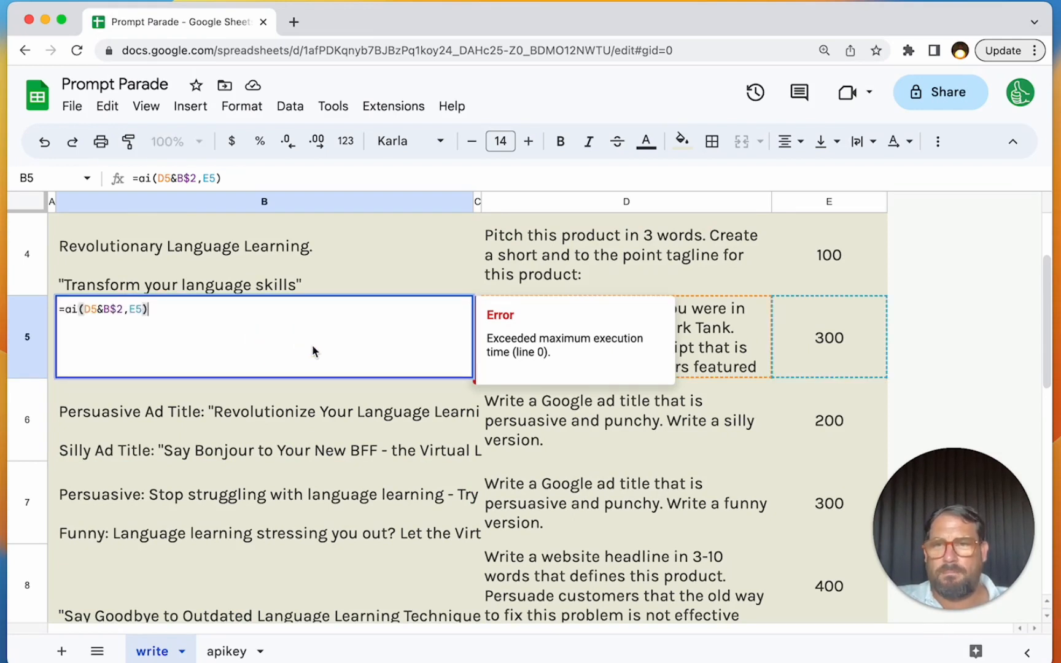
pyautogui.press('Escape')
pyautogui.doubleClick(309, 352)
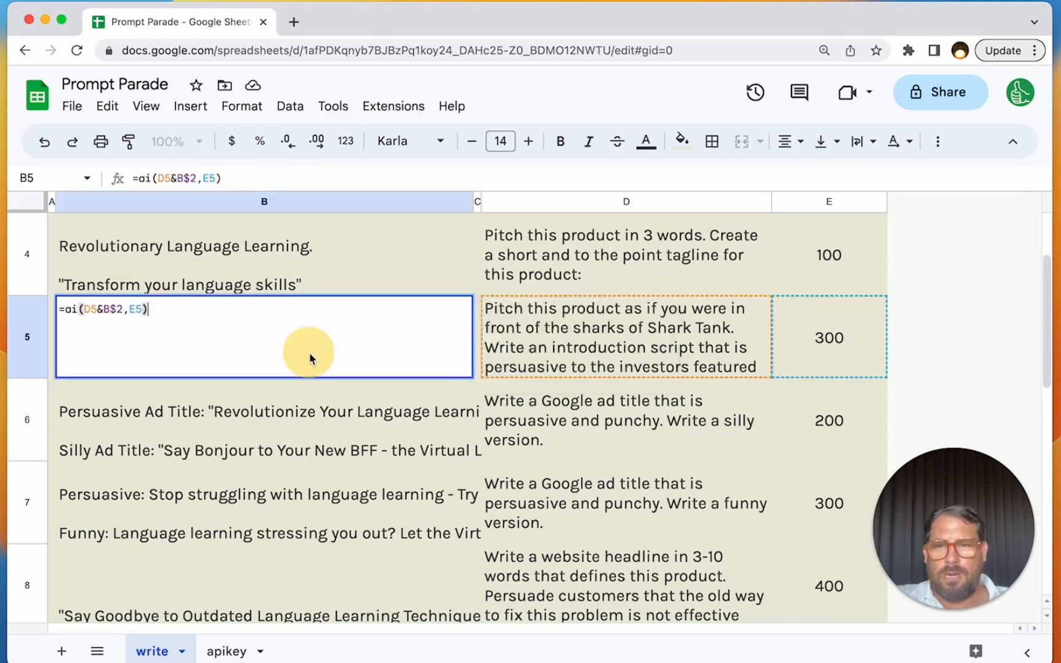
pyautogui.hotkey('ctrl', 'a')
pyautogui.press('BackSpace')
pyautogui.press('Return')
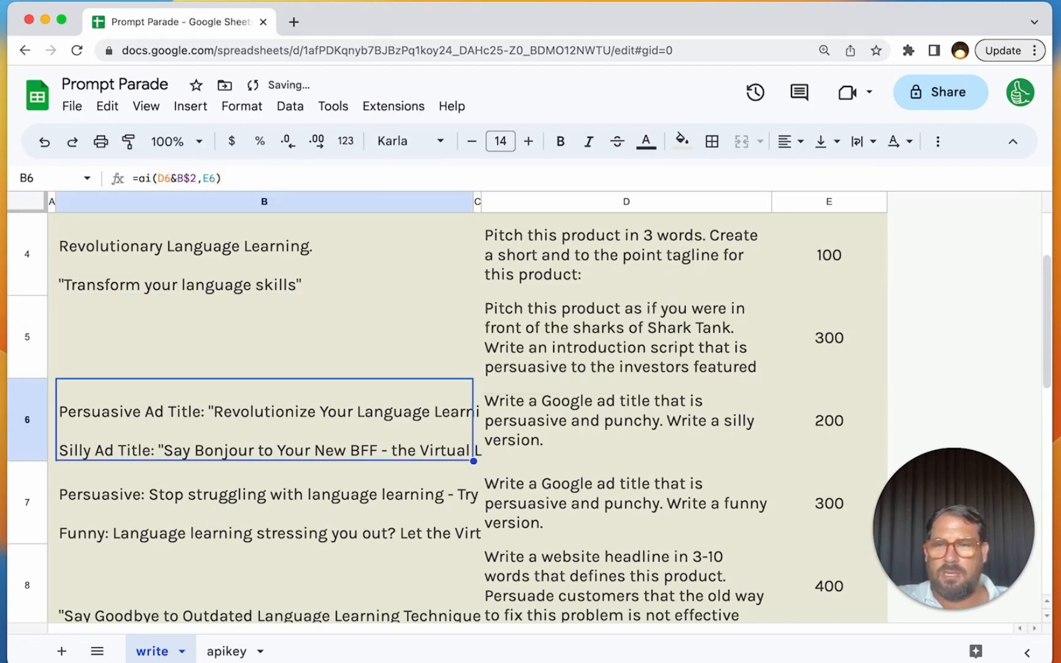
pyautogui.click(306, 343)
pyautogui.press('super+v')
pyautogui.press('super+z')
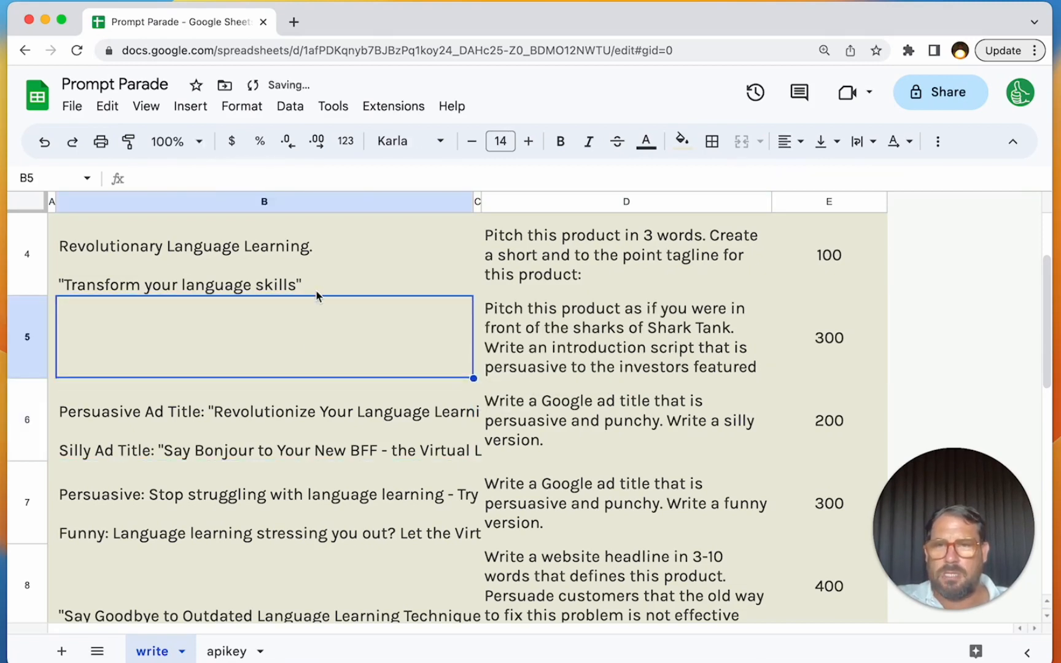
# - Copy the tagline formula from B4 into the empty B5 to rerun the Shark Tank pitch
pyautogui.click(317, 292)
pyautogui.press('super+c')
pyautogui.press('Down')
pyautogui.press('super+v')
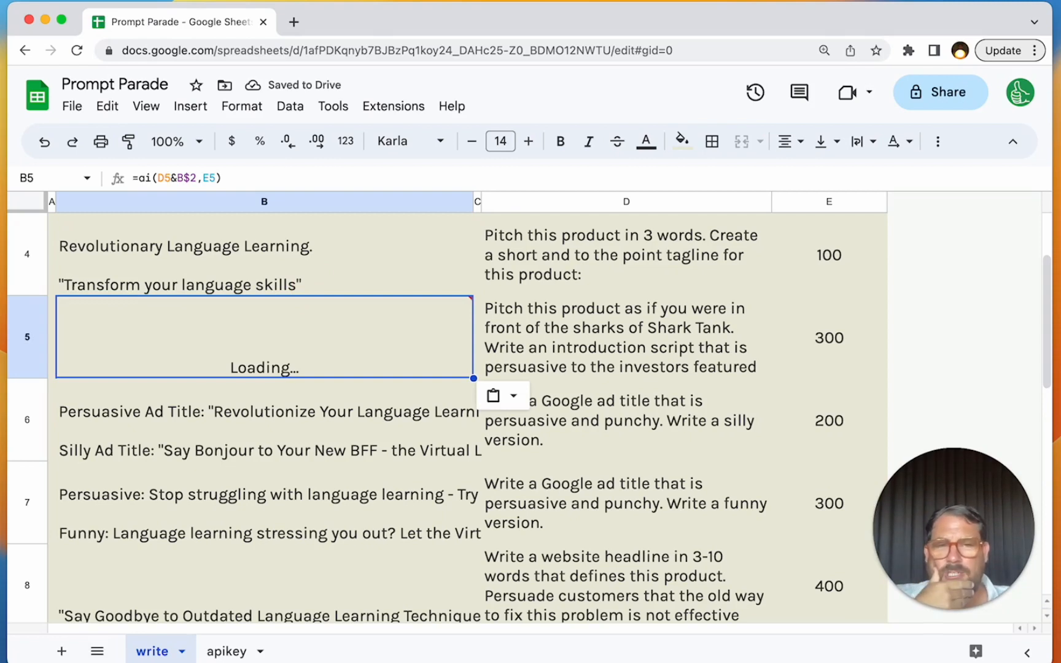
# - Review the Shark Tank prompt and its token limit, then compare the generated tagline and ad titles with the prompts
pyautogui.press('Right')
pyautogui.press('Right')
pyautogui.press('Right')
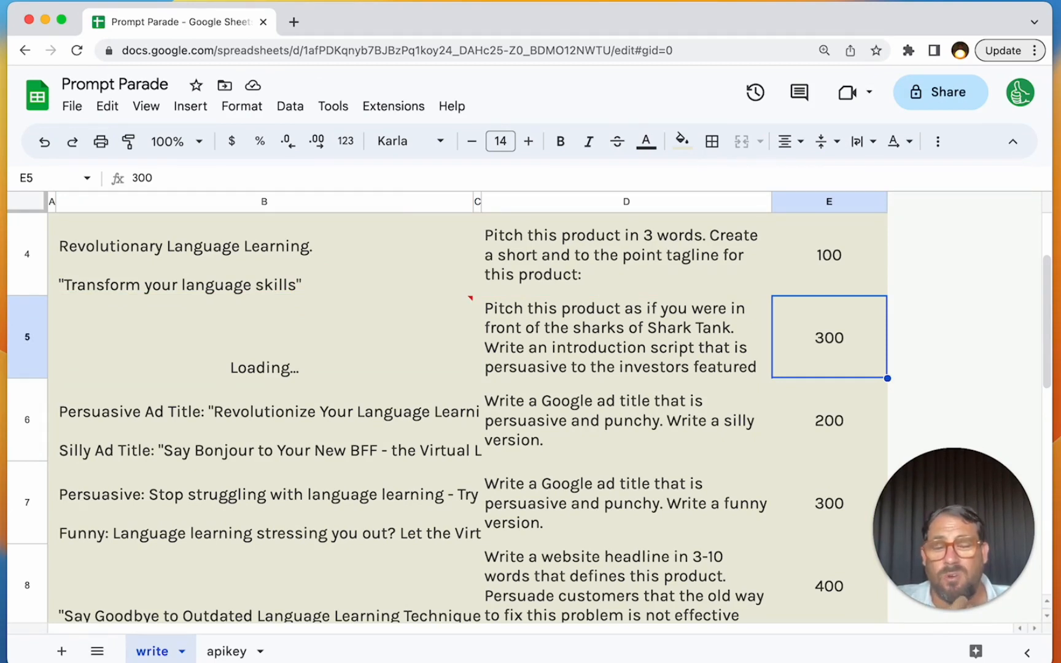
pyautogui.press('Left')
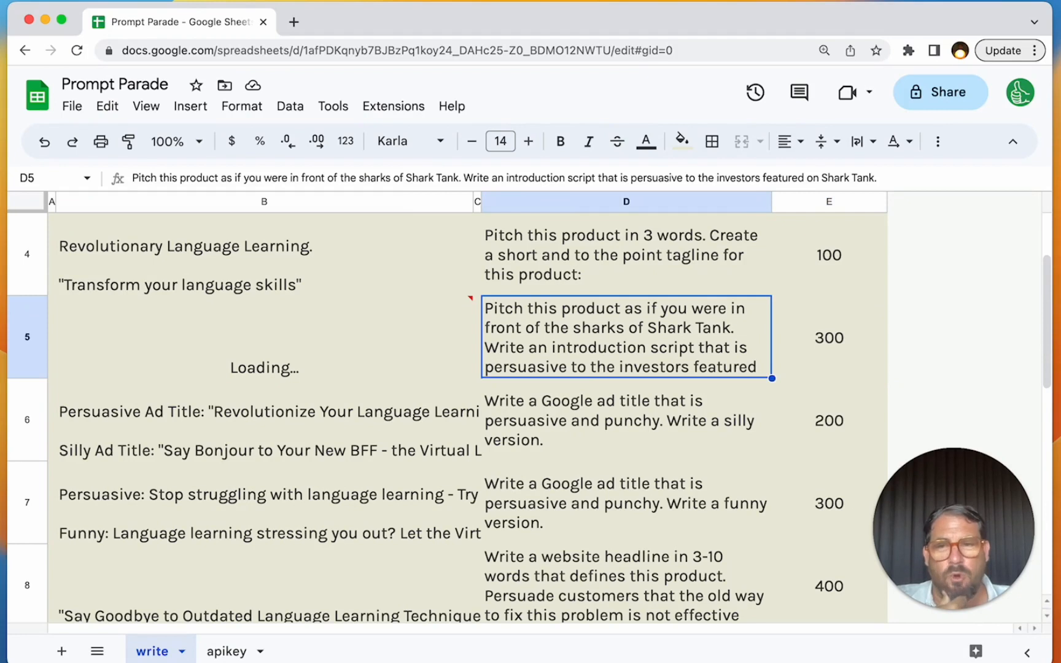
pyautogui.press('Down')
pyautogui.press('Left')
pyautogui.press('Down')
pyautogui.press('Left')
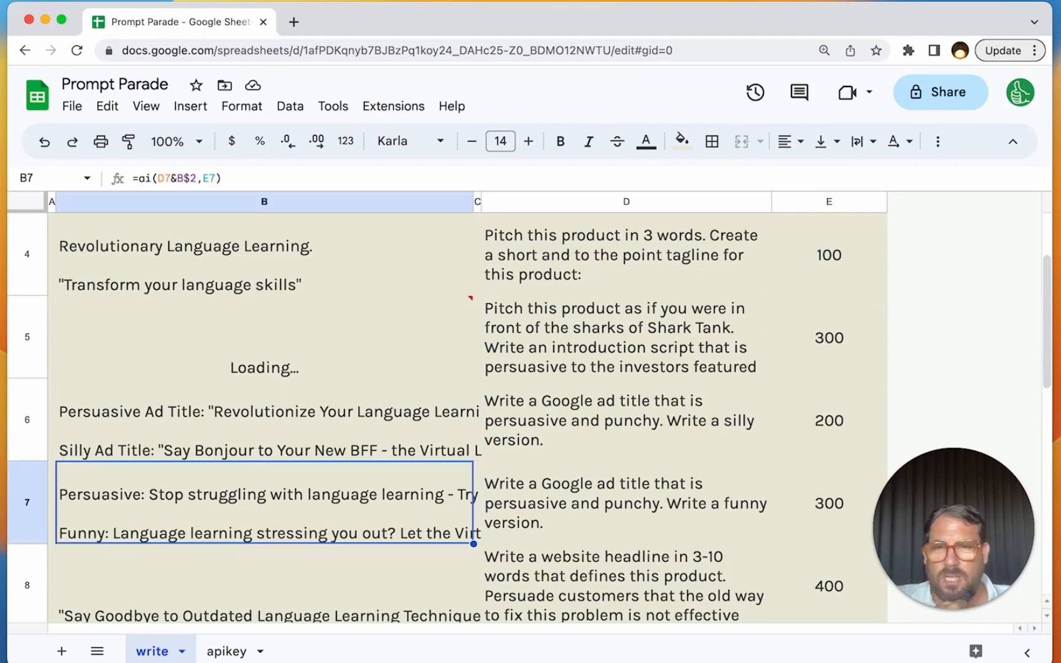
pyautogui.click(307, 254)
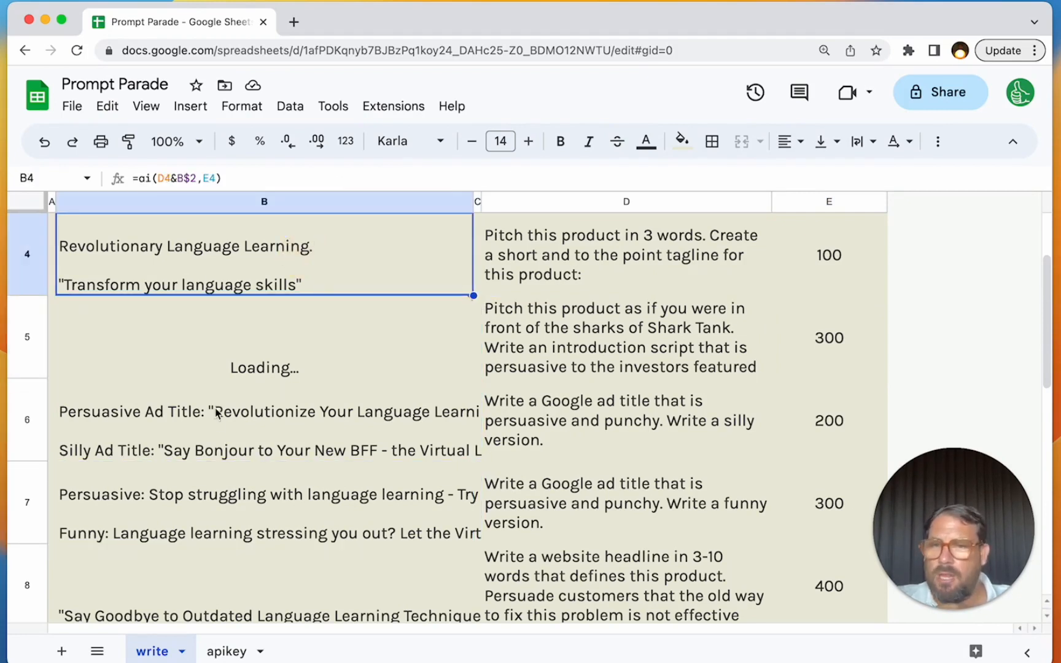
pyautogui.click(226, 446)
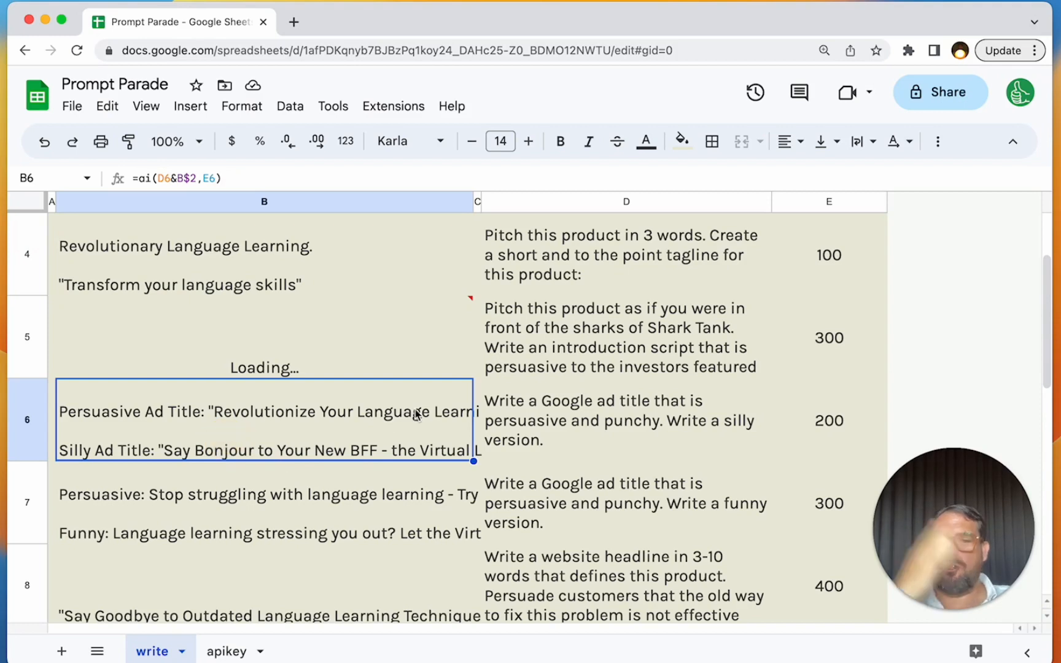
pyautogui.doubleClick(436, 430)
pyautogui.click(527, 494)
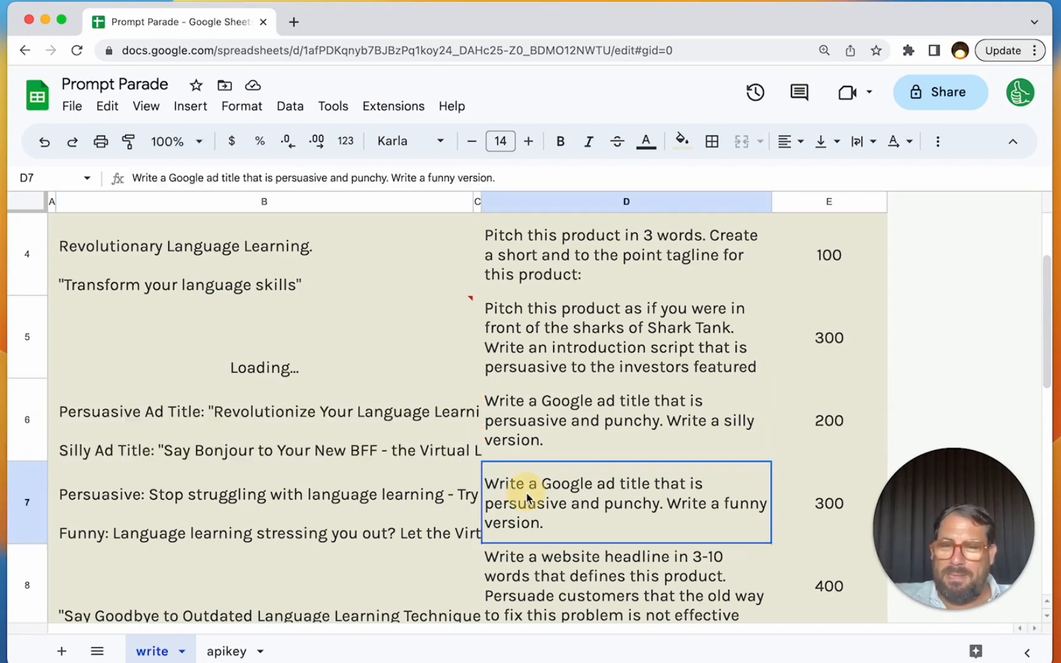
# - Wrap the text in B4:B8 and look over the generated ad titles in B6 and B7
pyautogui.click(442, 451)
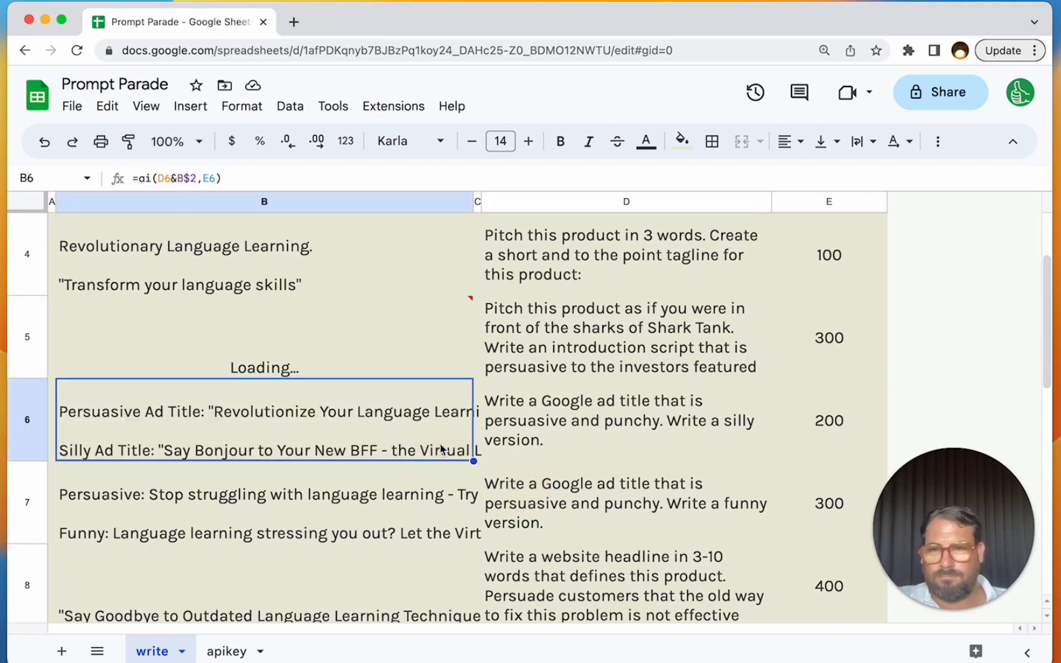
pyautogui.press('Down')
pyautogui.press('Down')
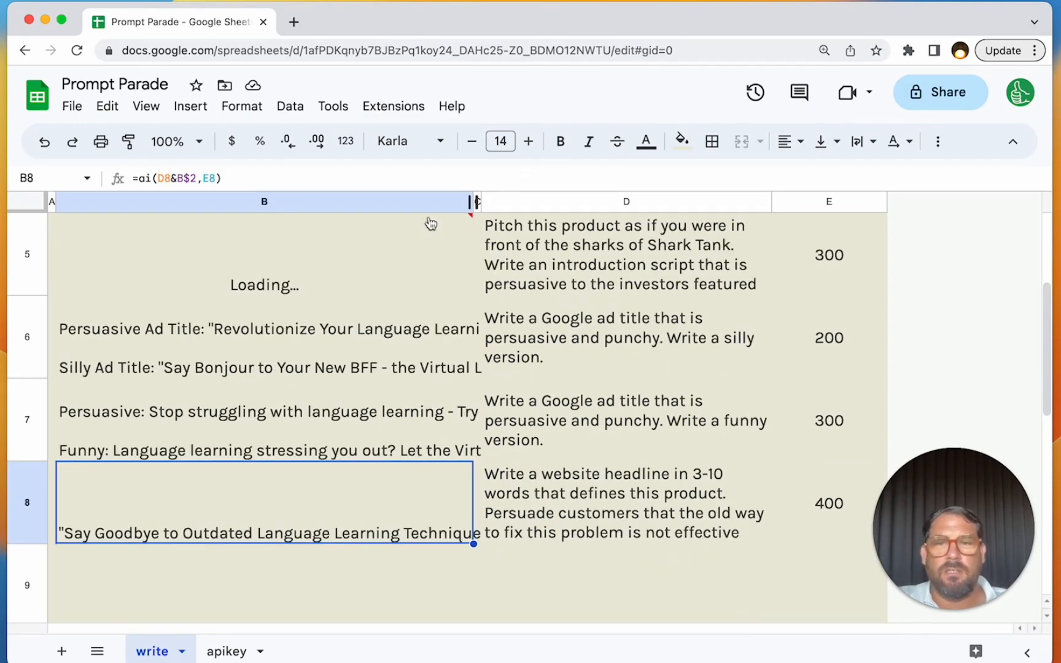
pyautogui.scroll(2, 369, 270)
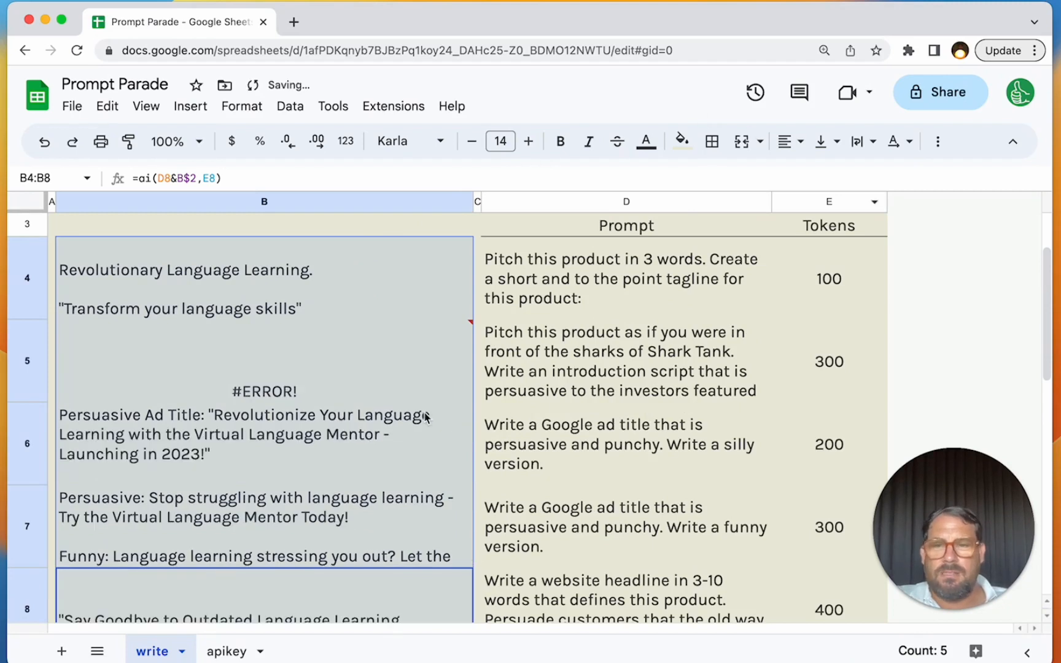
pyautogui.click(301, 421)
pyautogui.press('Down')
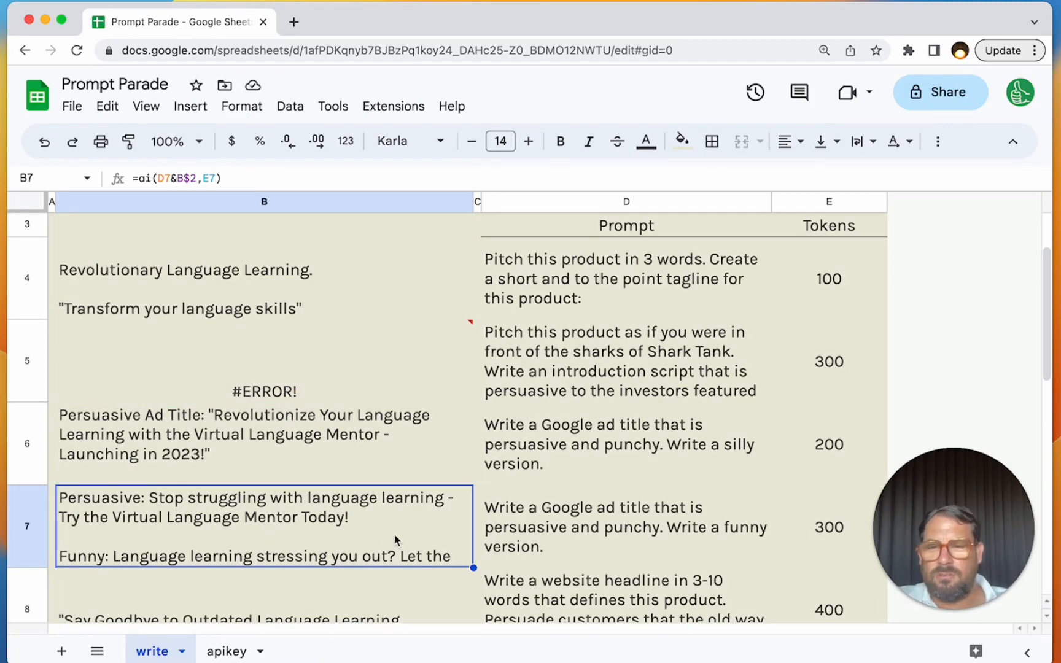
# - Increase the height of rows 4 to 15 together so the longer copy has more room
pyautogui.moveTo(28, 293); pyautogui.dragTo(17, 442)
pyautogui.click(16, 498)
pyautogui.scroll(-10, 13, 507)
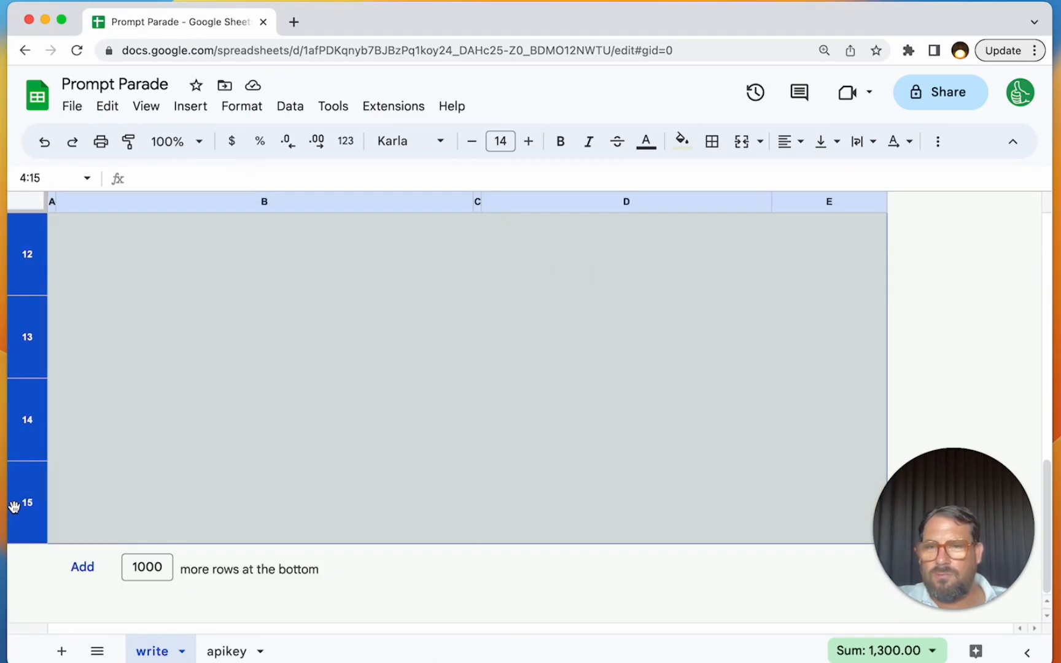
pyautogui.moveTo(23, 543); pyautogui.dragTo(23, 578)
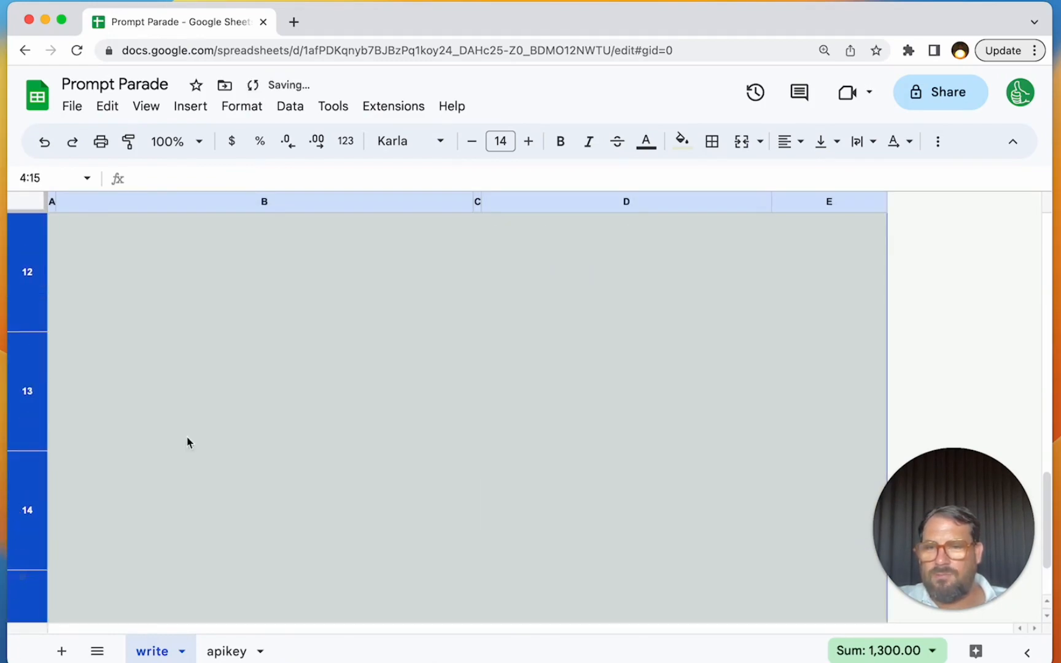
pyautogui.scroll(15, 238, 383)
pyautogui.scroll(-5, 237, 368)
# - Widen column B slightly and check how the ad titles in B6 fit
pyautogui.click(264, 510)
pyautogui.moveTo(473, 202); pyautogui.dragTo(522, 201)
pyautogui.click(363, 360)
pyautogui.scroll(2, 353, 371)
pyautogui.click(338, 409)
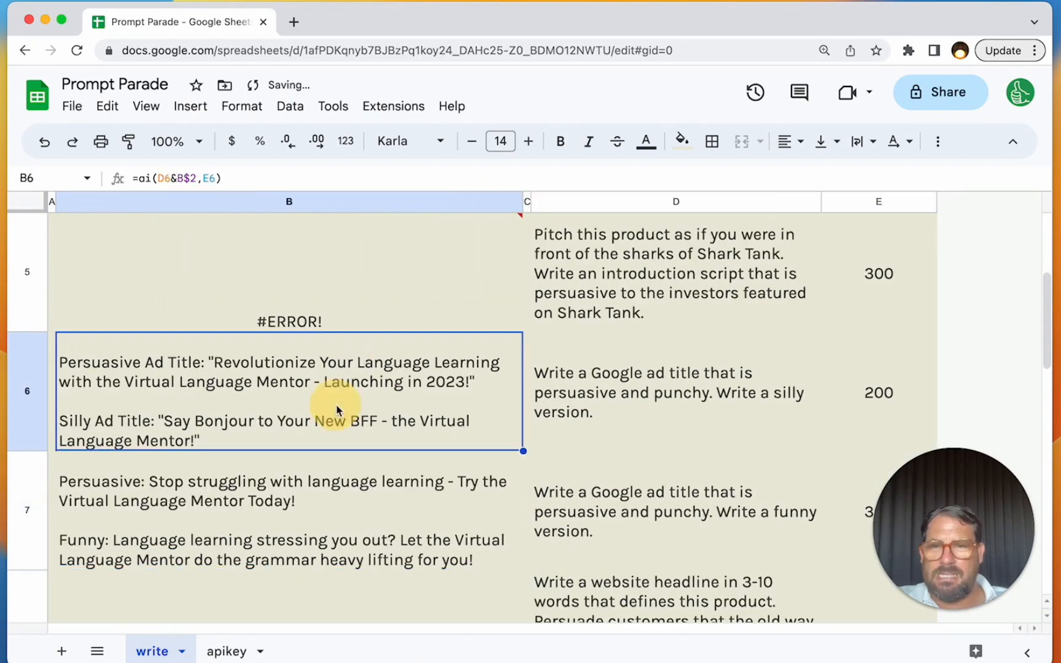
# - Set the Shark Tank pitch's token limit in E5 to 500 to retry the failing pitch in B5
pyautogui.click(337, 325)
pyautogui.scroll(4, 338, 325)
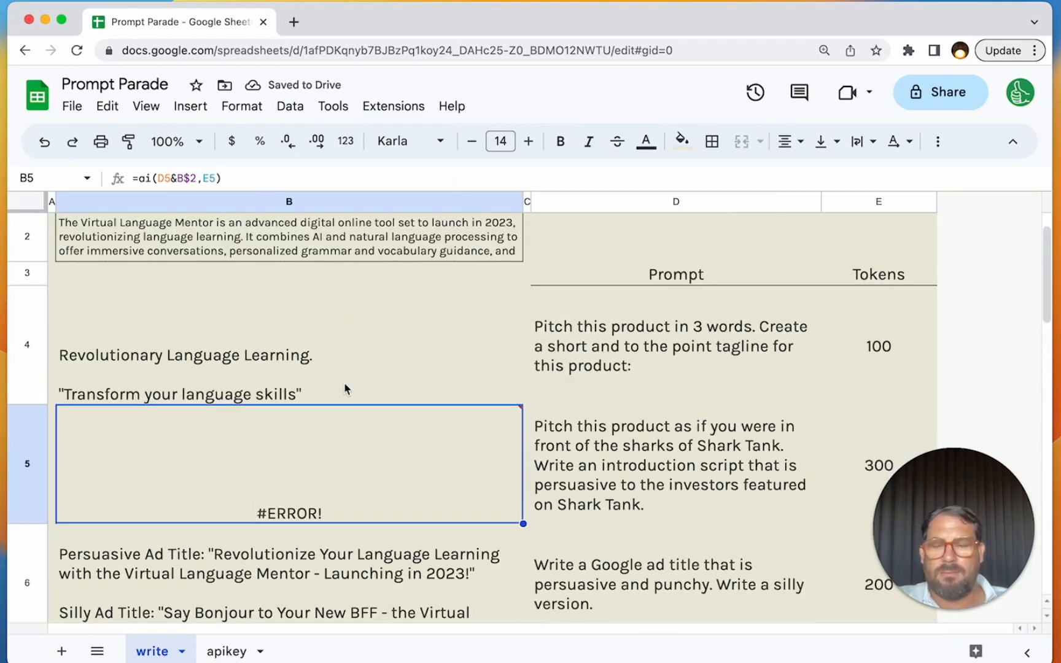
pyautogui.doubleClick(384, 462)
pyautogui.click(814, 471)
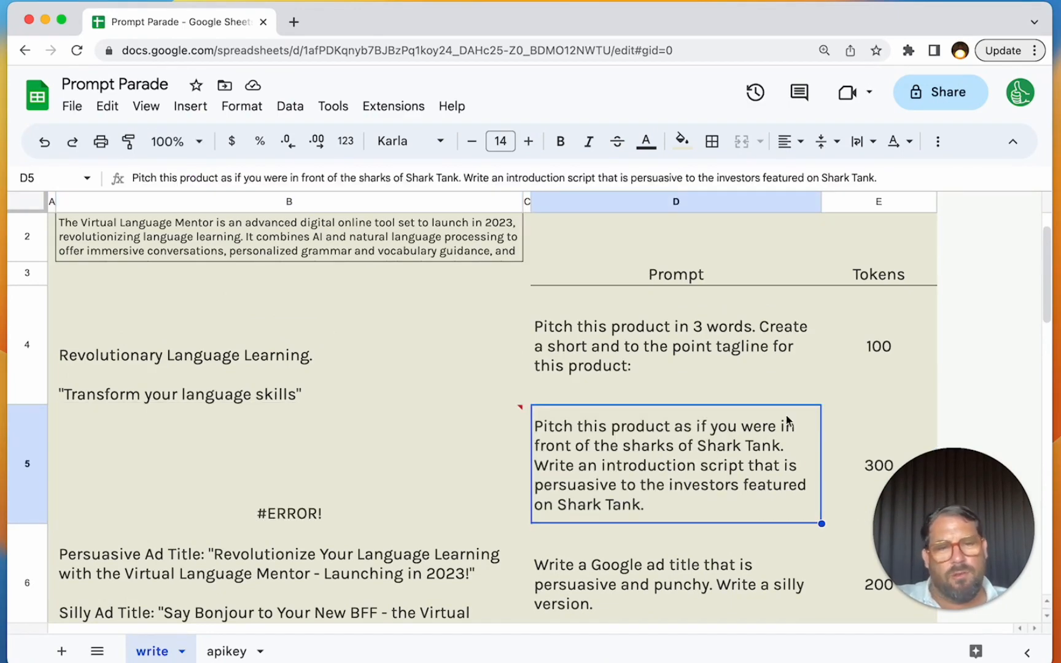
pyautogui.click(866, 415)
pyautogui.write('500')
pyautogui.press('Return')
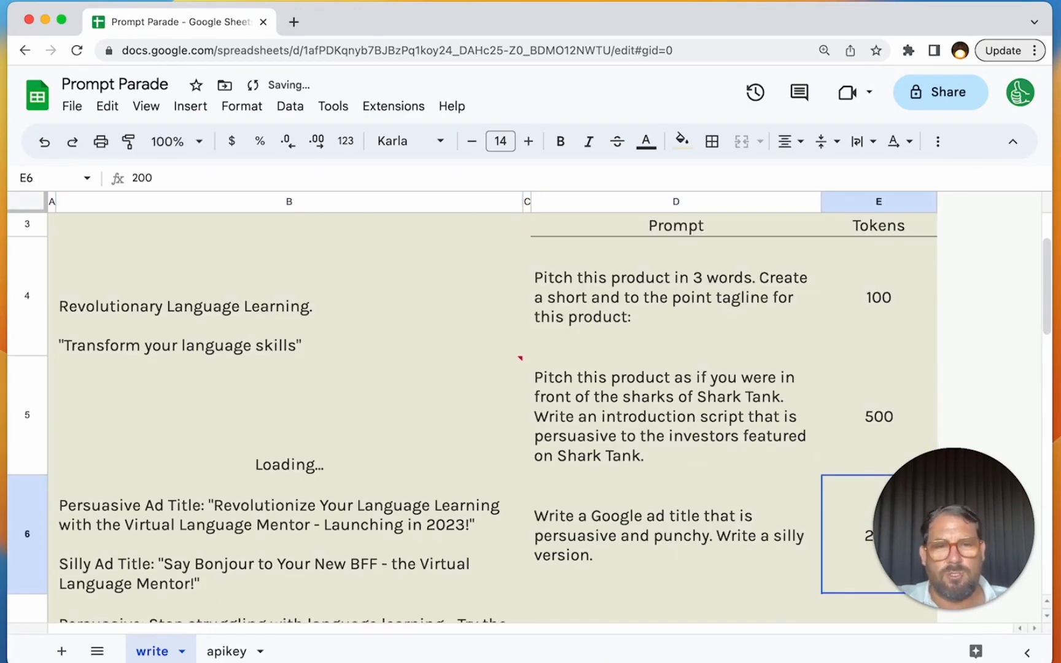
pyautogui.click(610, 406)
pyautogui.click(888, 393)
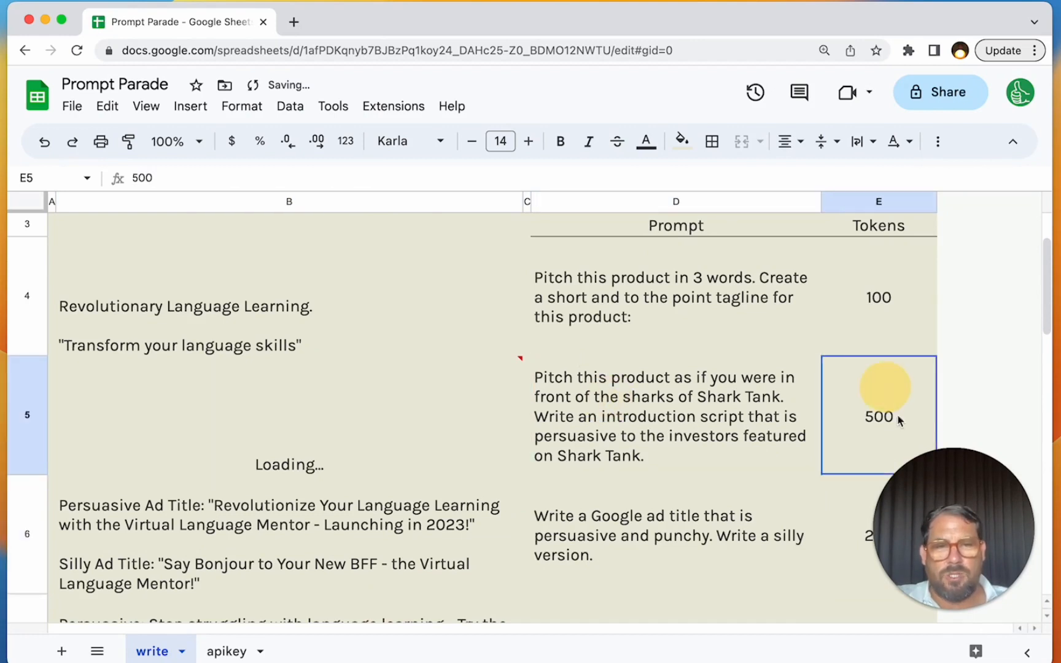
# - Inspect the custom ai formula in tagline cell B4 while the Shark Tank pitch reloads
pyautogui.click(289, 409)
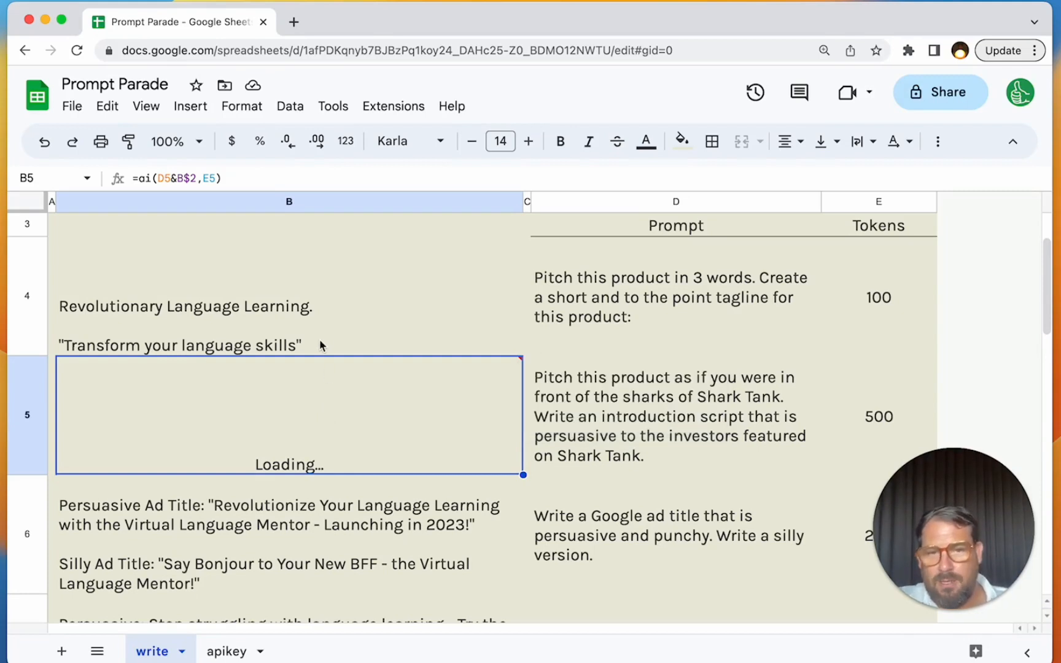
pyautogui.click(266, 342)
pyautogui.click(141, 178)
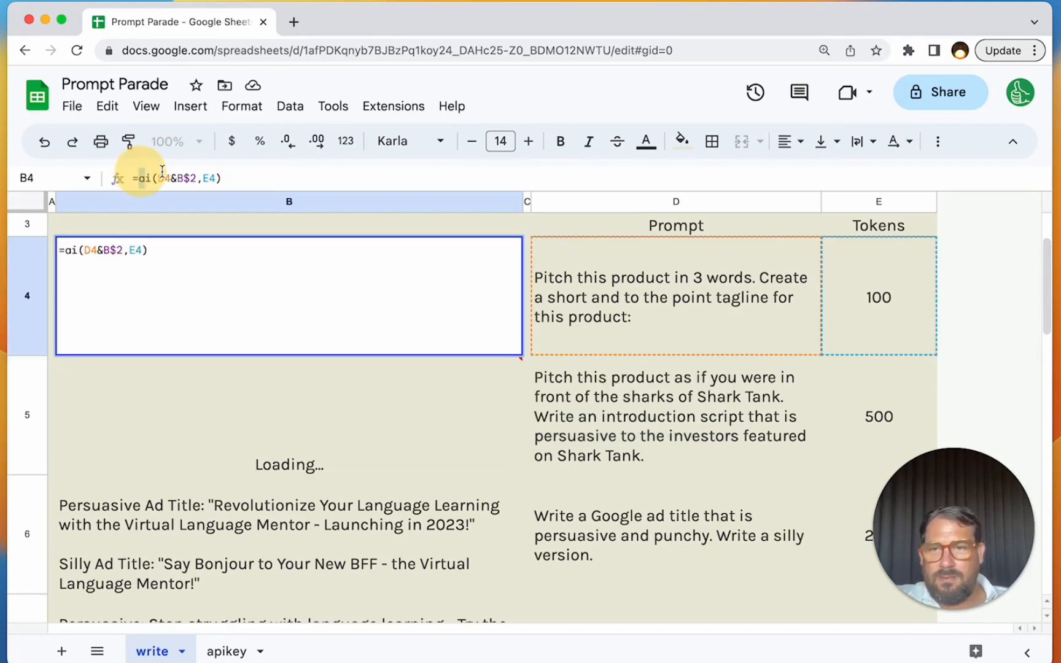
pyautogui.moveTo(162, 172); pyautogui.dragTo(284, 175)
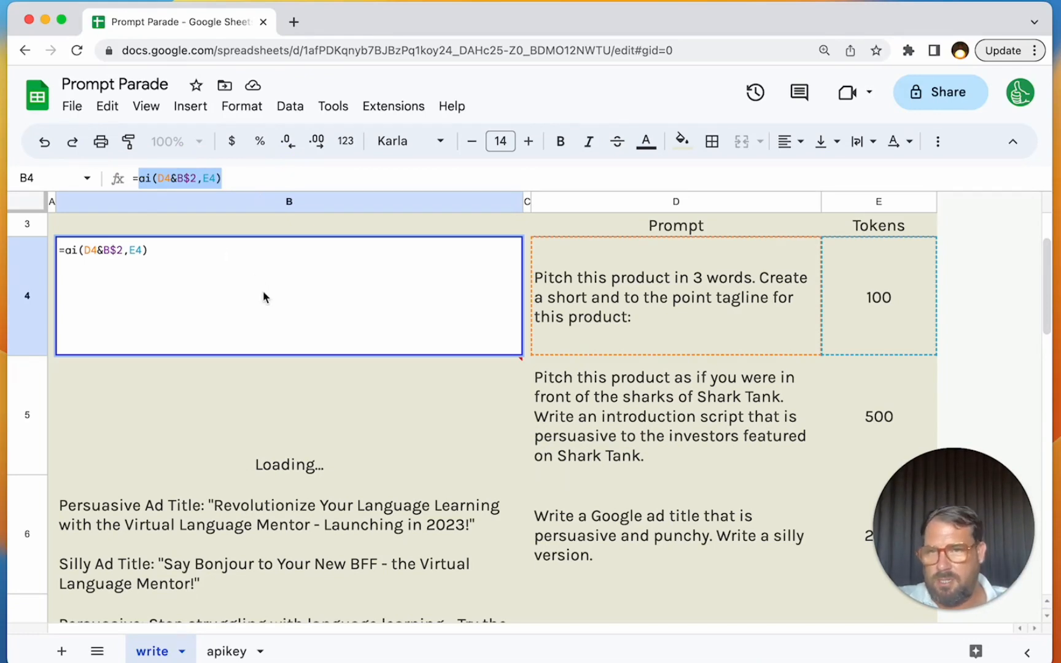
# - Change D5 to "Write the first sentence to a script that is persuasive as if you had to pitch to the investors featured on Shark Tank. Product:"
pyautogui.press('Escape')
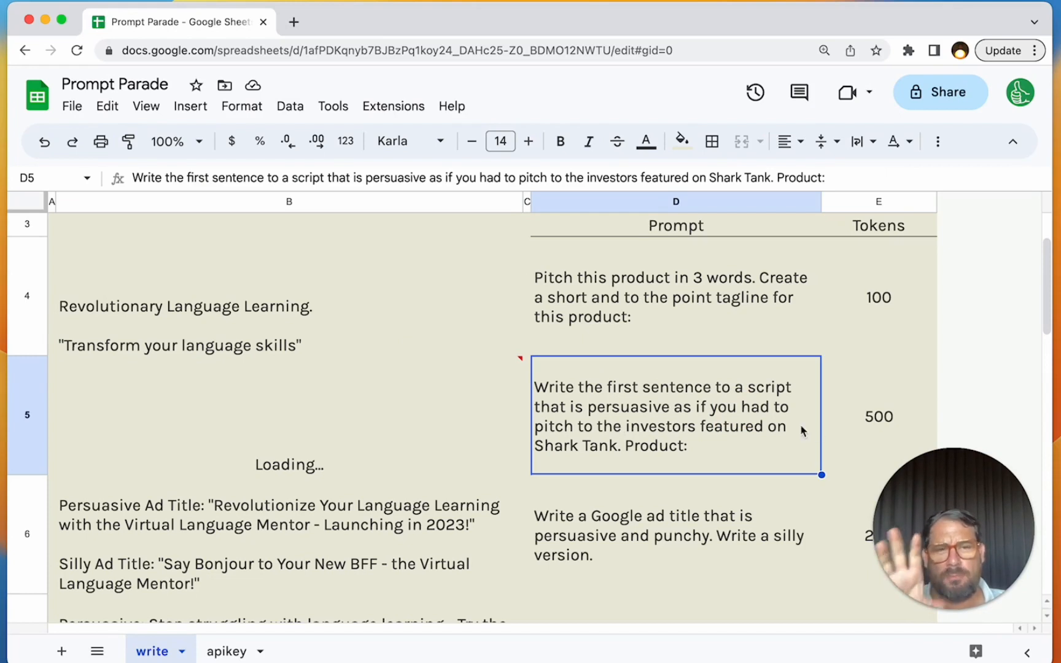
pyautogui.click(347, 416)
pyautogui.click(748, 420)
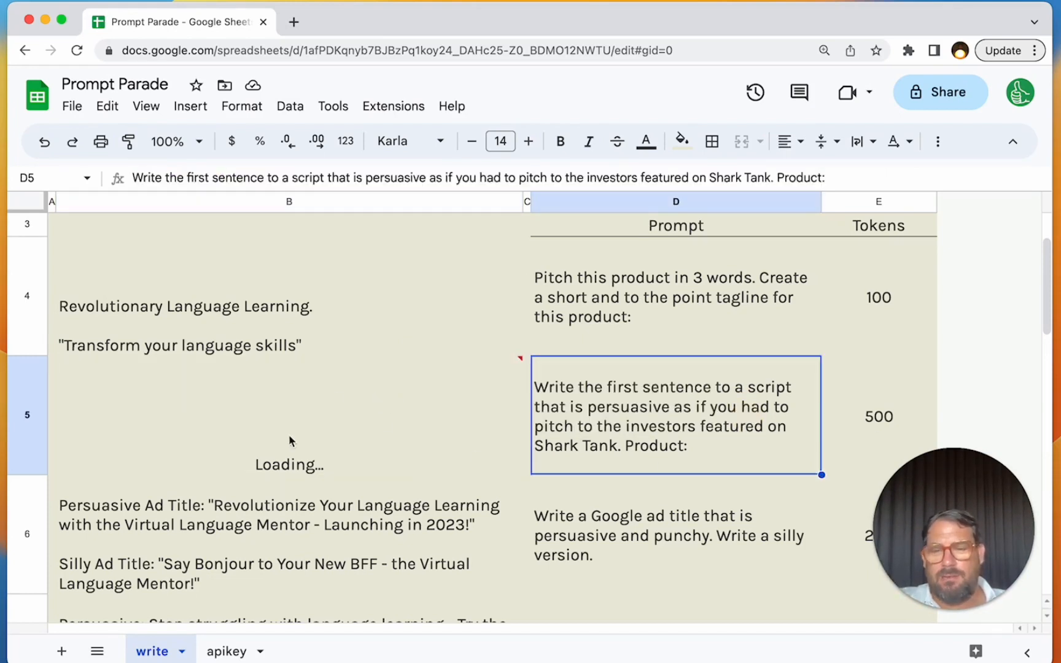
pyautogui.moveTo(307, 461)
pyautogui.click(319, 338)
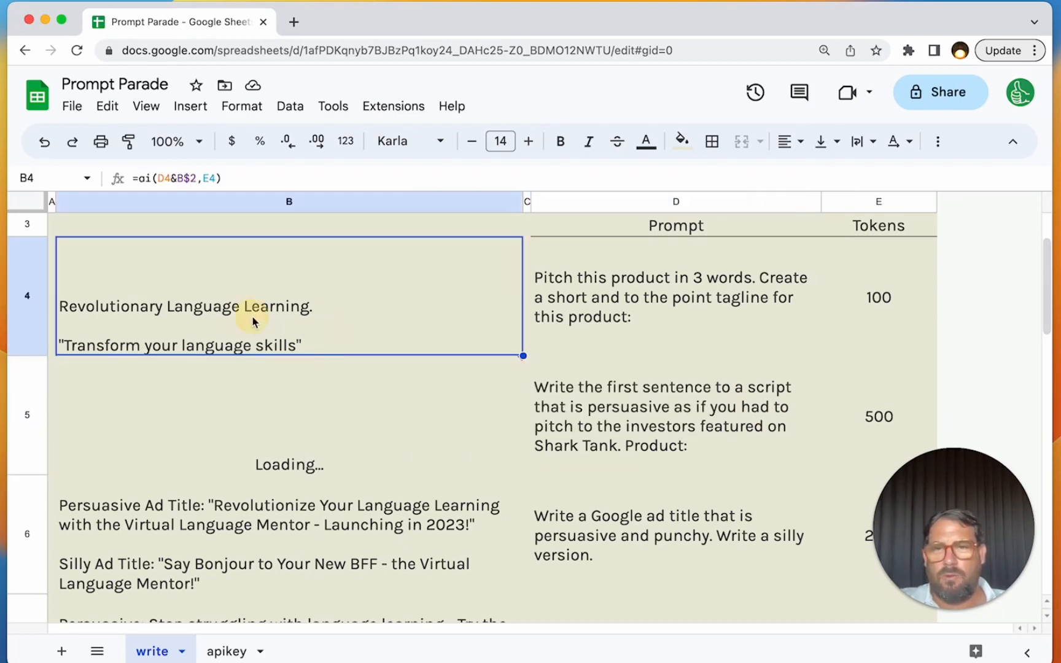
pyautogui.click(277, 303)
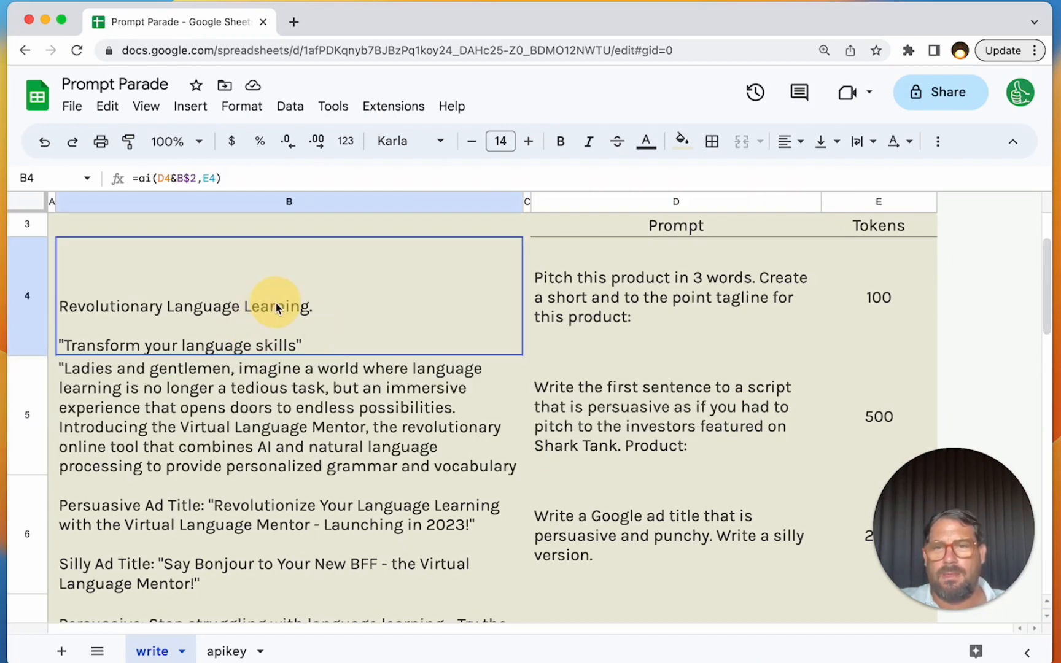
# - Read the newly generated Shark Tank pitch in B5 and compare it with the tagline above
pyautogui.click(204, 413)
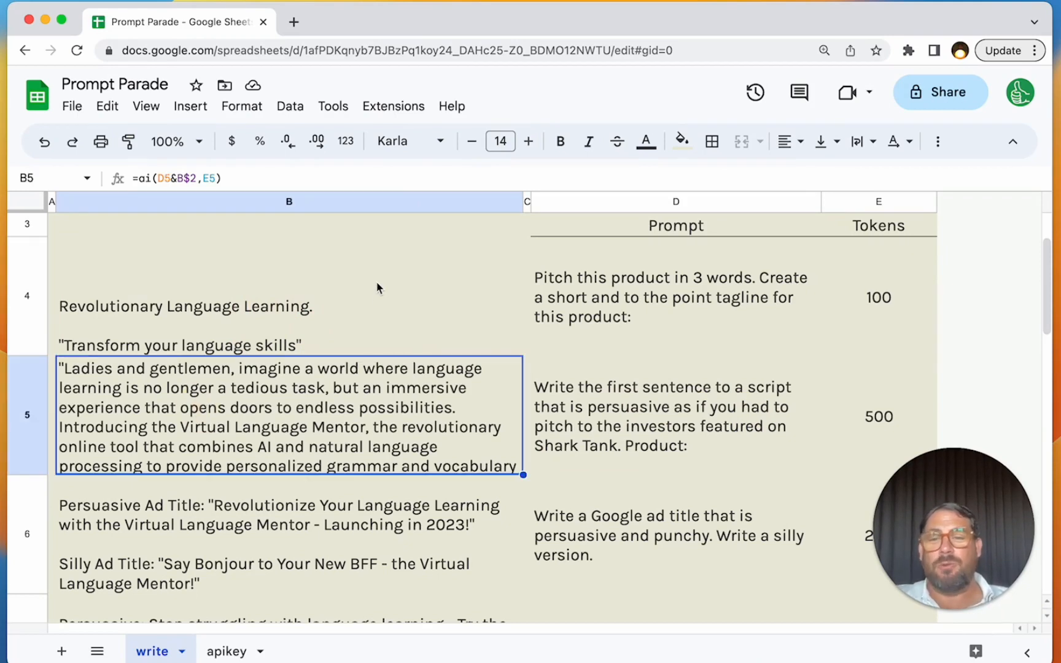
pyautogui.click(342, 346)
pyautogui.click(326, 407)
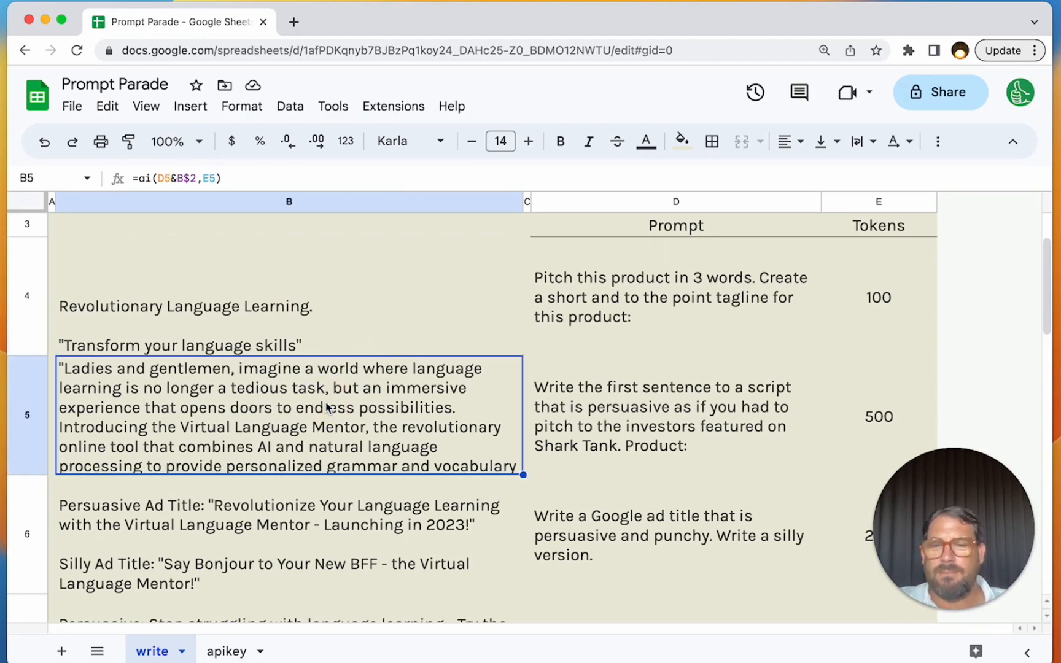
pyautogui.scroll(-5, 327, 407)
pyautogui.scroll(10, 311, 581)
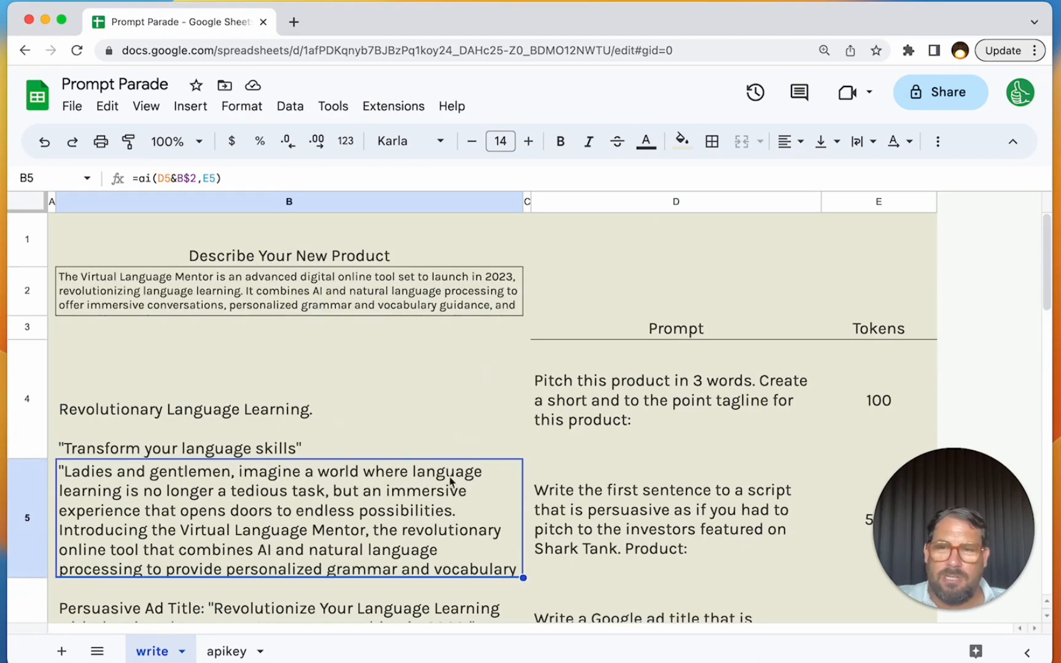
# - Examine how the B5 formula joins the Shark Tank prompt in D5 with the product description in B2
pyautogui.click(628, 514)
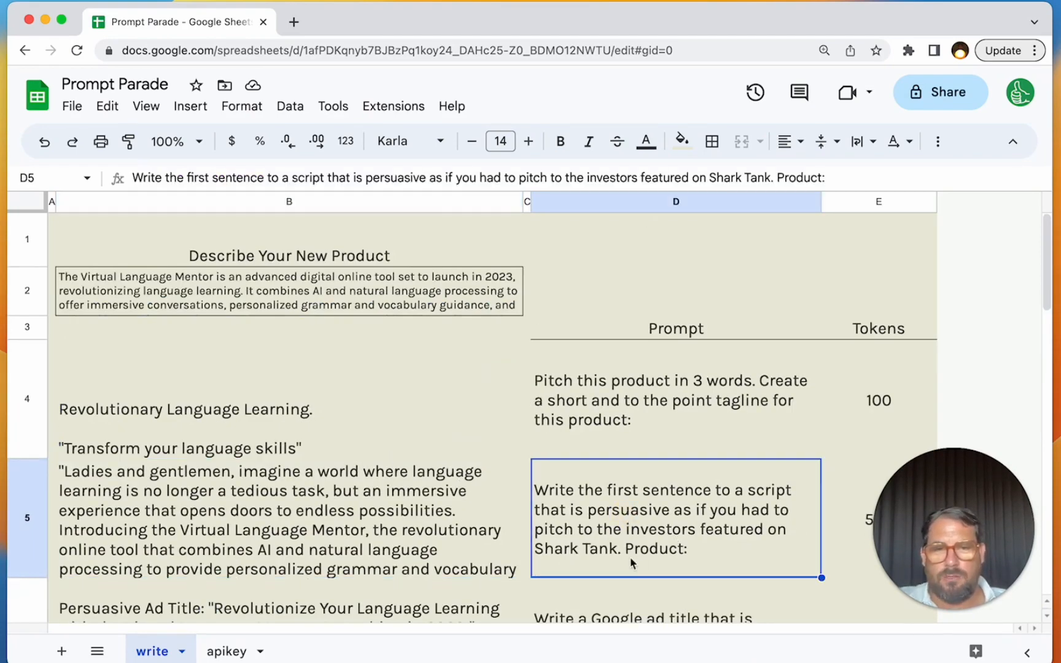
pyautogui.doubleClick(646, 552)
pyautogui.press('Escape')
pyautogui.click(305, 479)
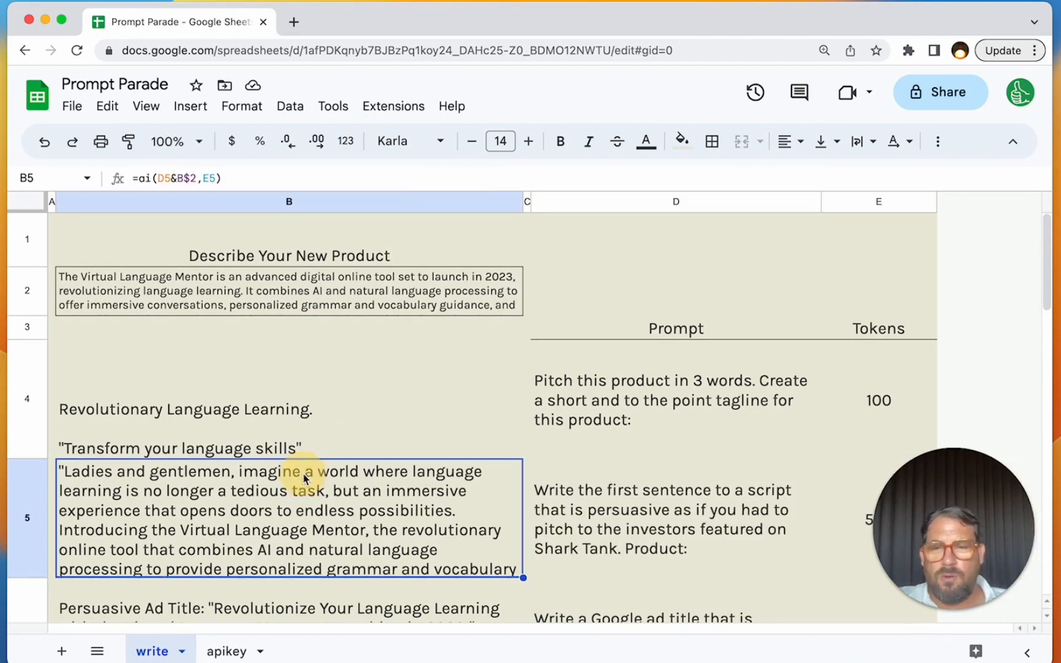
pyautogui.moveTo(158, 178); pyautogui.dragTo(189, 176)
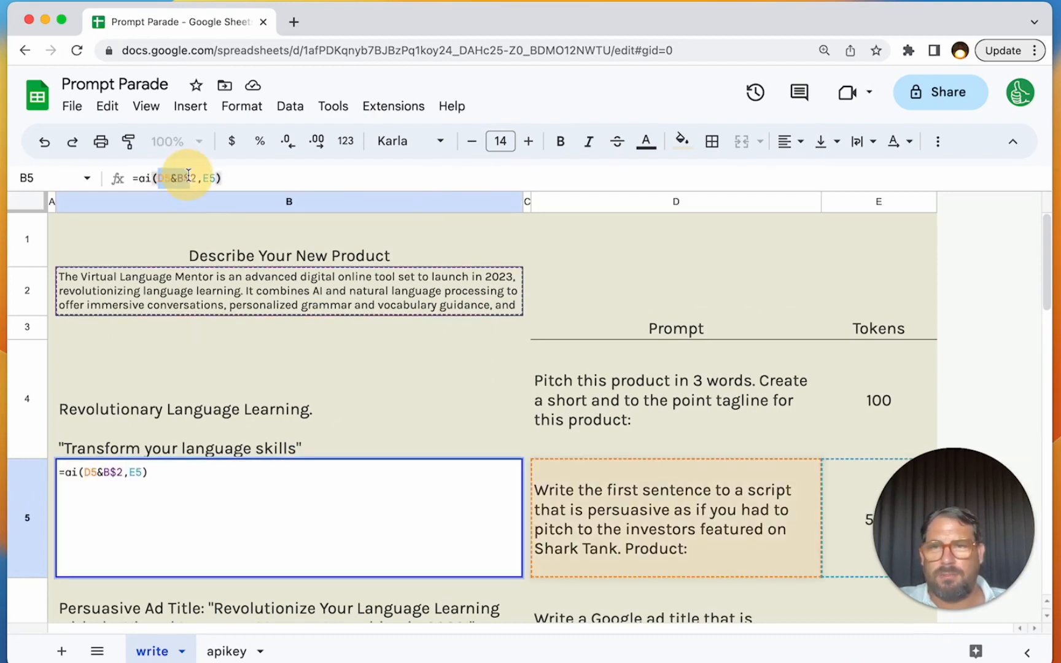
pyautogui.press('Escape')
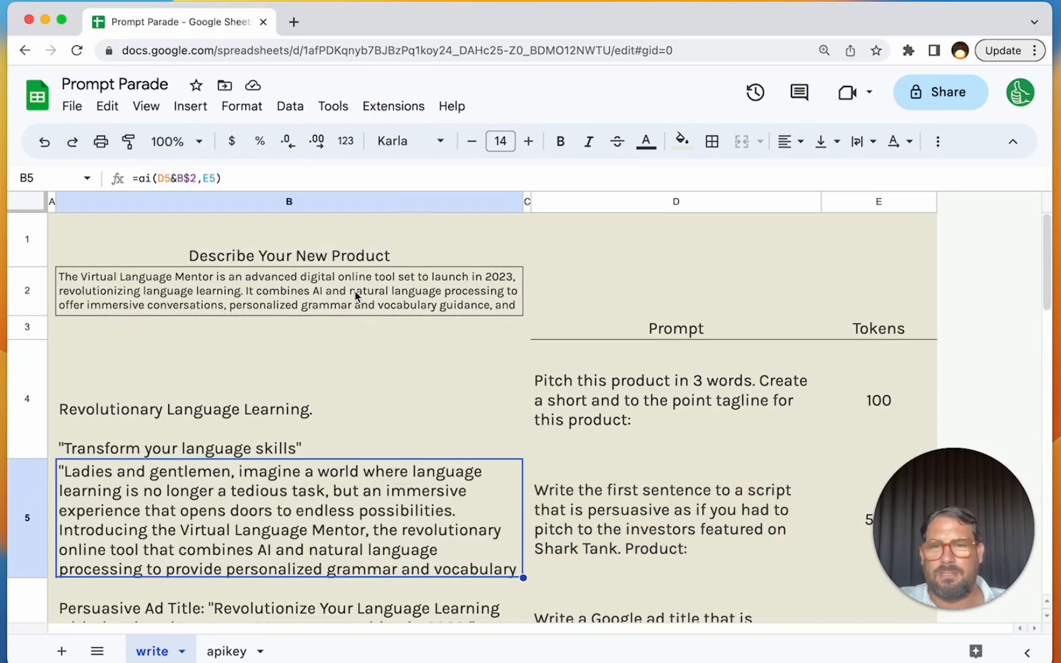
pyautogui.click(356, 297)
pyautogui.click(635, 556)
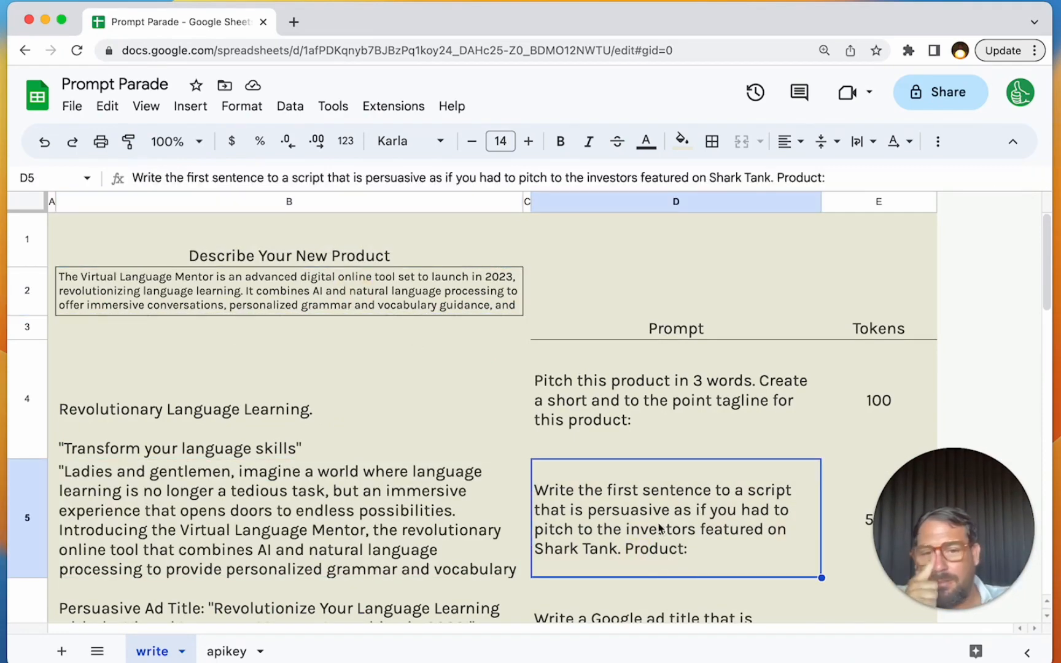
# - Review the prompts in D4 to D8 alongside the copy generated for each one
pyautogui.click(622, 437)
pyautogui.scroll(-2, 617, 437)
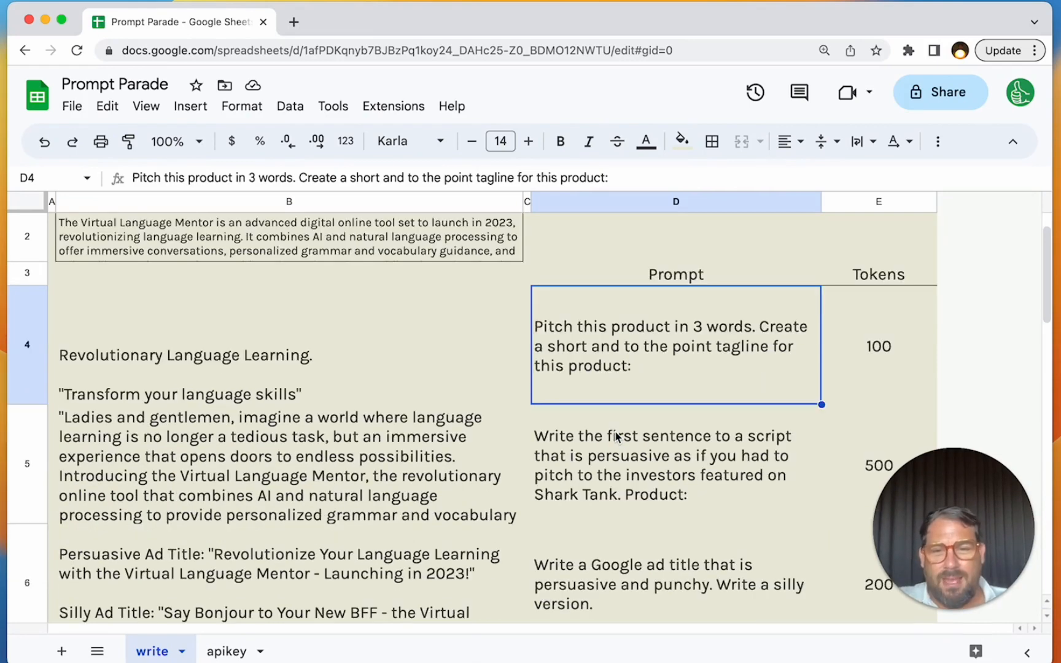
pyautogui.click(622, 469)
pyautogui.scroll(-2, 599, 488)
pyautogui.click(593, 494)
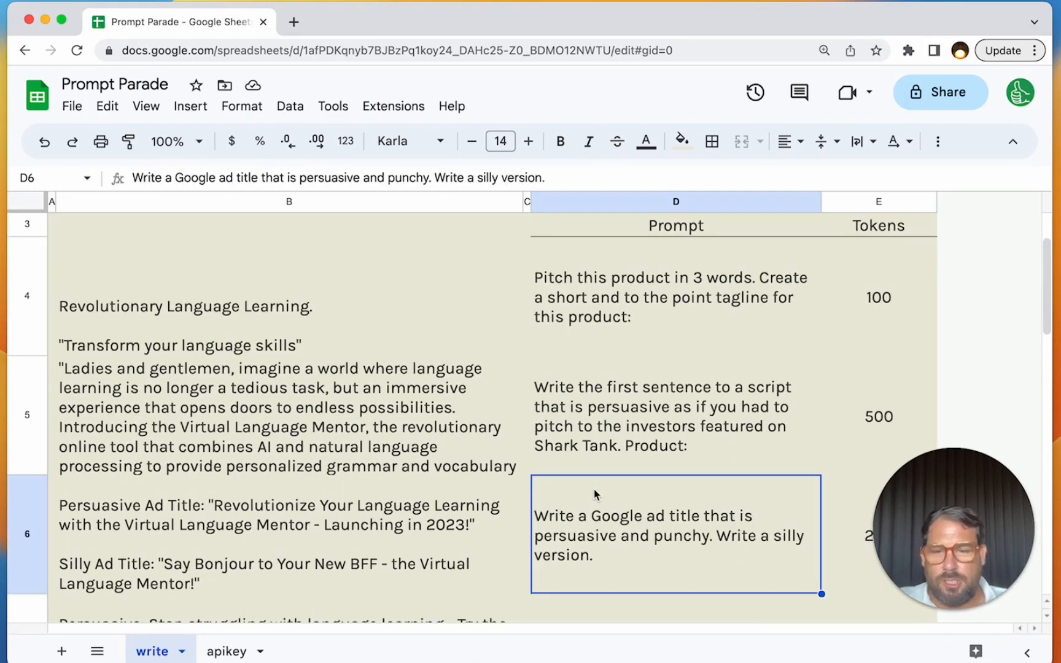
pyautogui.press('Down')
pyautogui.press('Left')
pyautogui.press('Right')
pyautogui.press('Down')
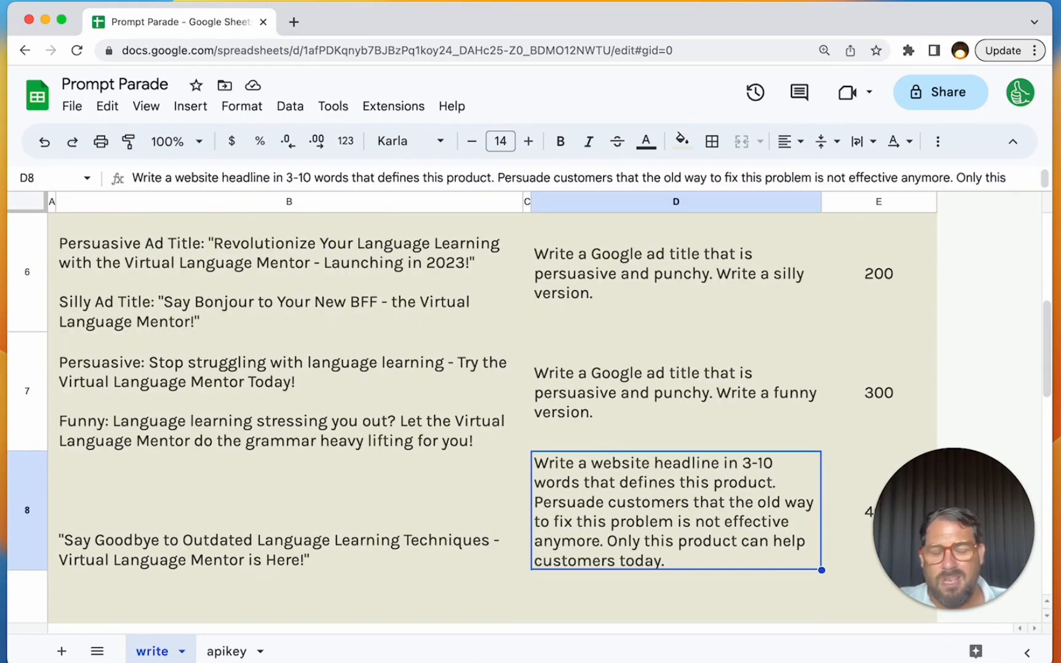
pyautogui.press('Up')
pyautogui.press('Up')
pyautogui.press('Up')
pyautogui.press('Up')
pyautogui.press('Up')
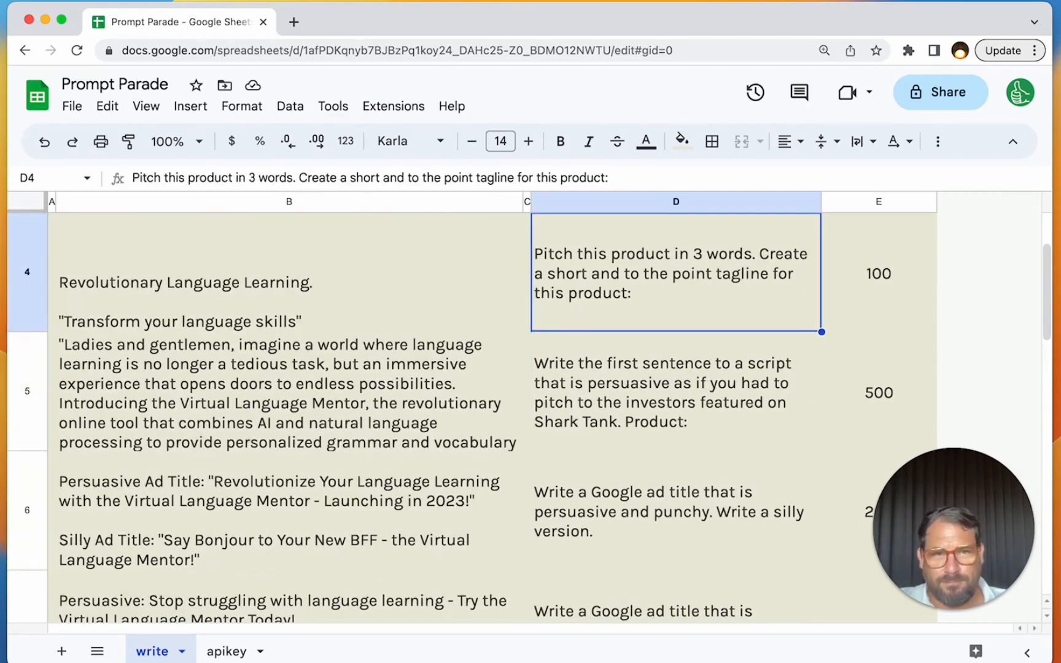
# - Walk through the formula's inputs: the product description in B2, the prompt column and the token limits
pyautogui.press('Right')
pyautogui.press('Down')
pyautogui.press('Up')
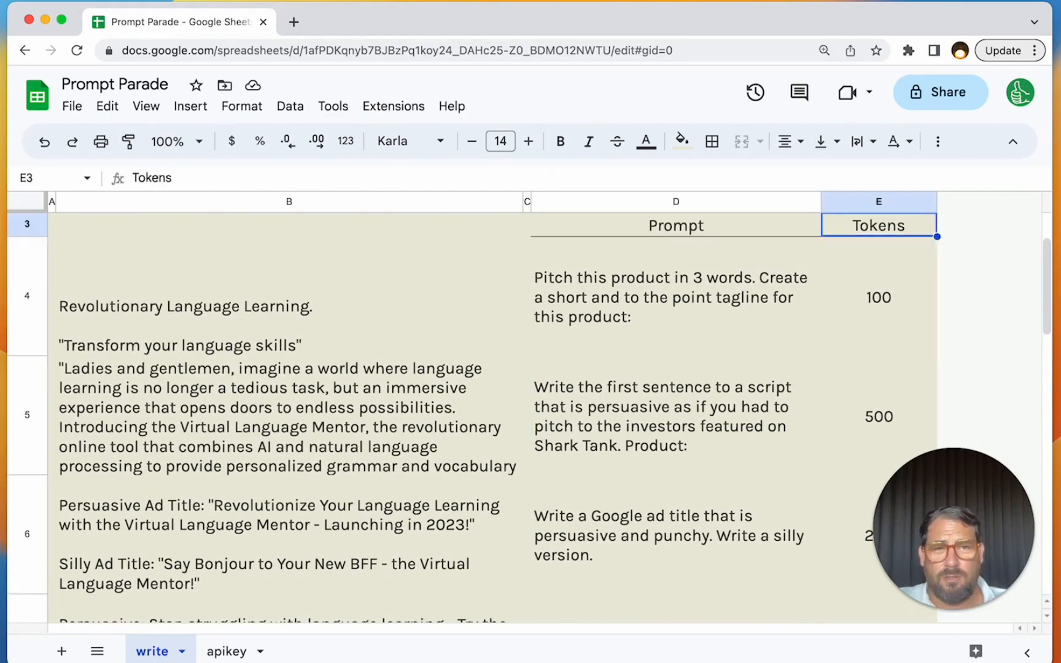
pyautogui.press('Up')
pyautogui.press('Left')
pyautogui.press('Left')
pyautogui.press('Left')
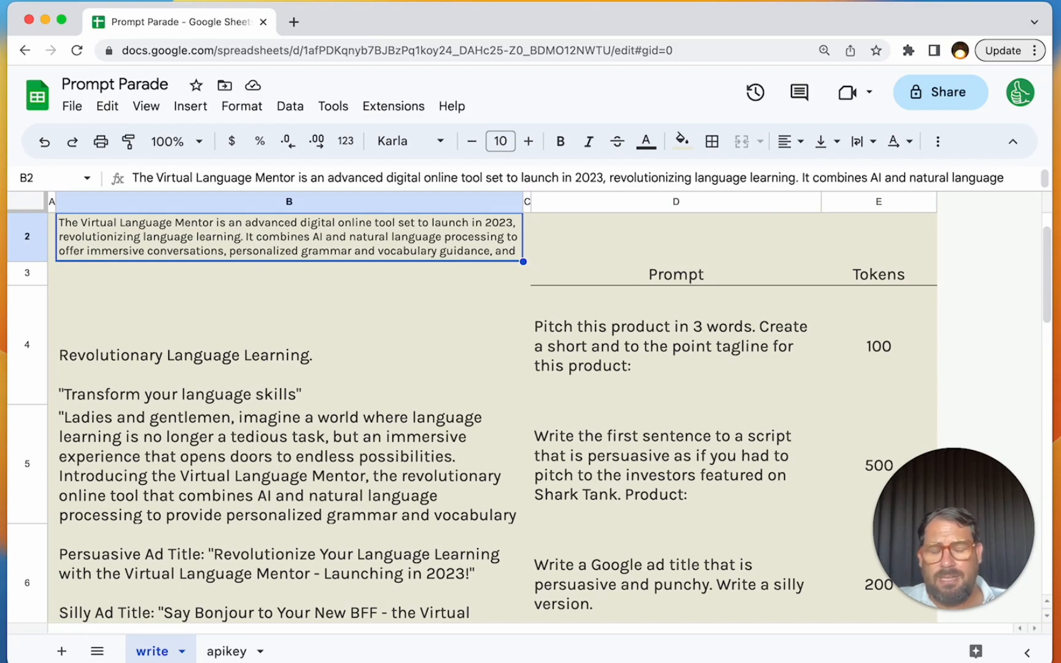
pyautogui.press('Down')
pyautogui.press('Right')
pyautogui.press('Right')
pyautogui.press('Down')
pyautogui.press('Right')
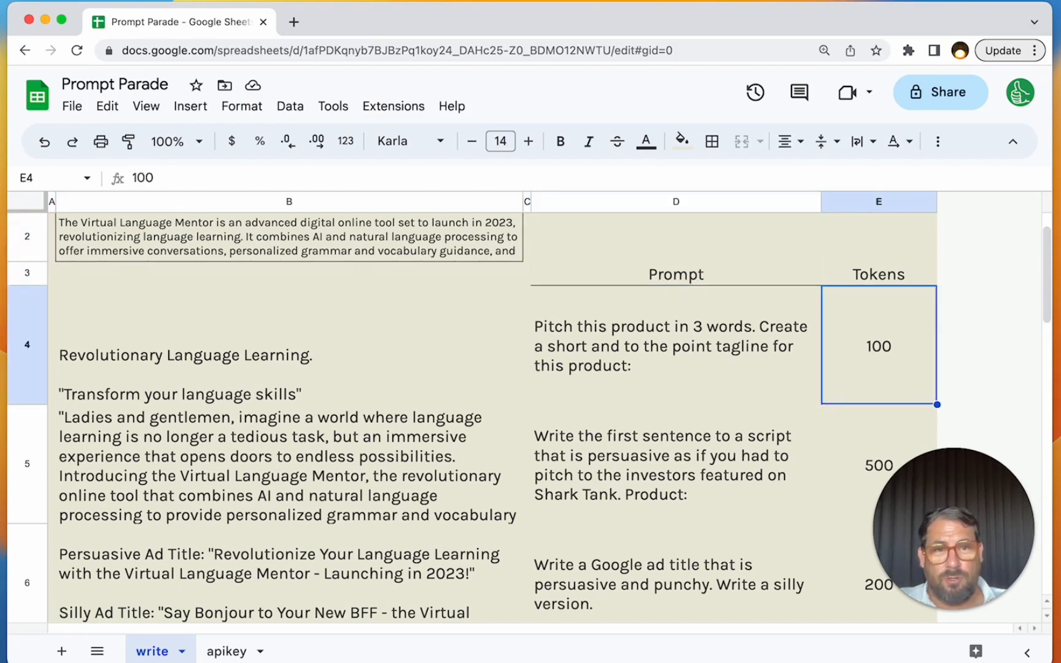
pyautogui.press('Left')
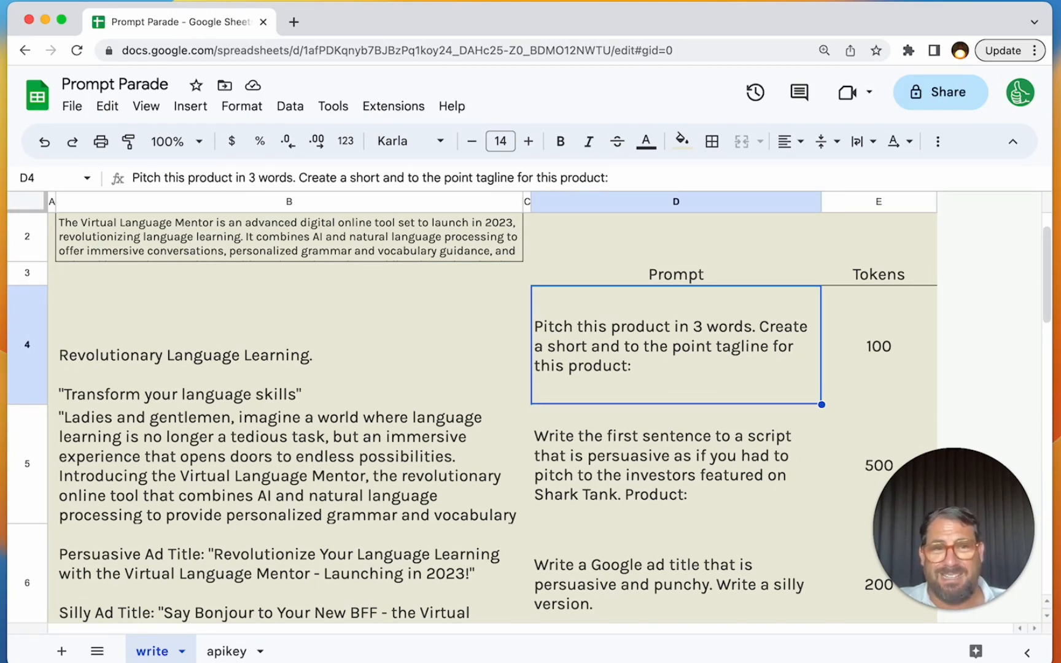
pyautogui.press('Right')
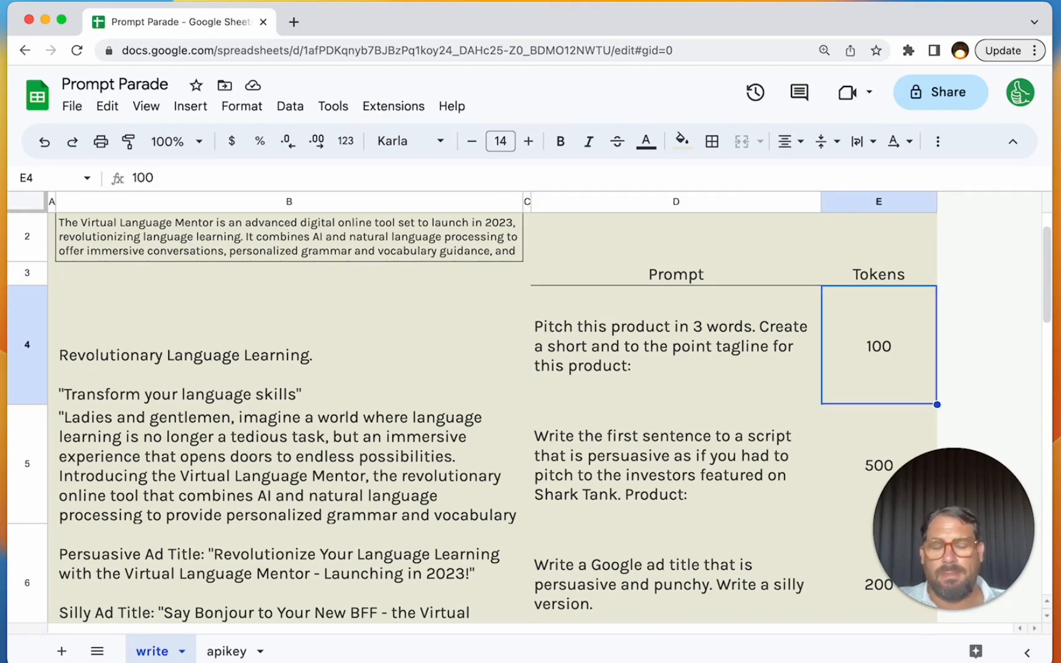
# - Wrap the ai formula in B4 in an IF that returns blank when the product description is empty: =if(ISBLANK(B2),,ai(D4&B$2,E4))
pyautogui.press('Left')
pyautogui.press('Left')
pyautogui.press('Left')
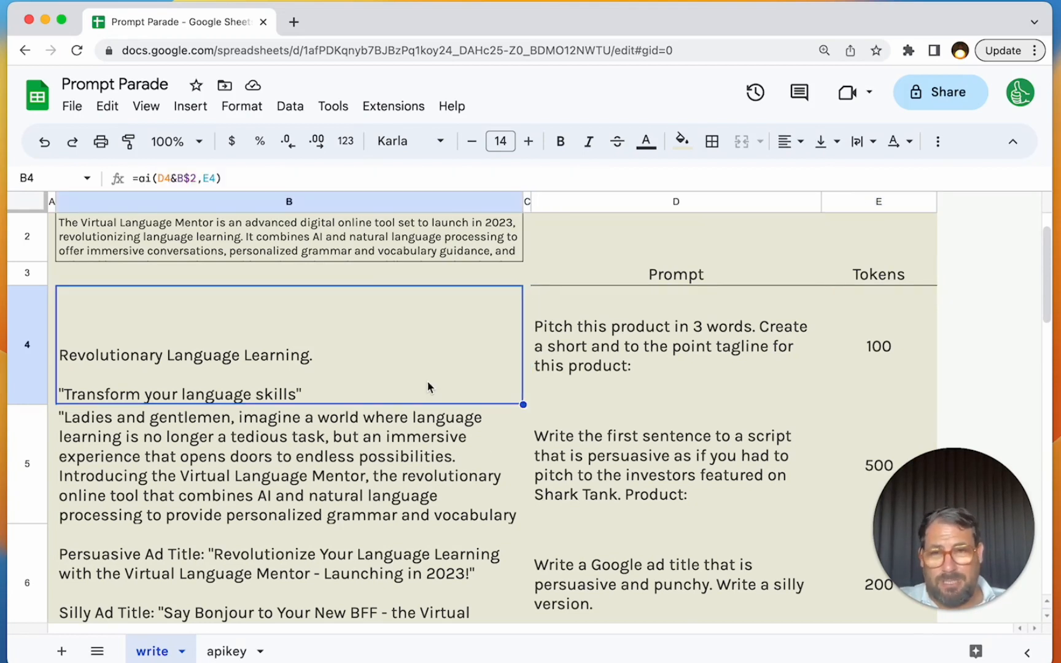
pyautogui.doubleClick(360, 345)
pyautogui.press('Up')
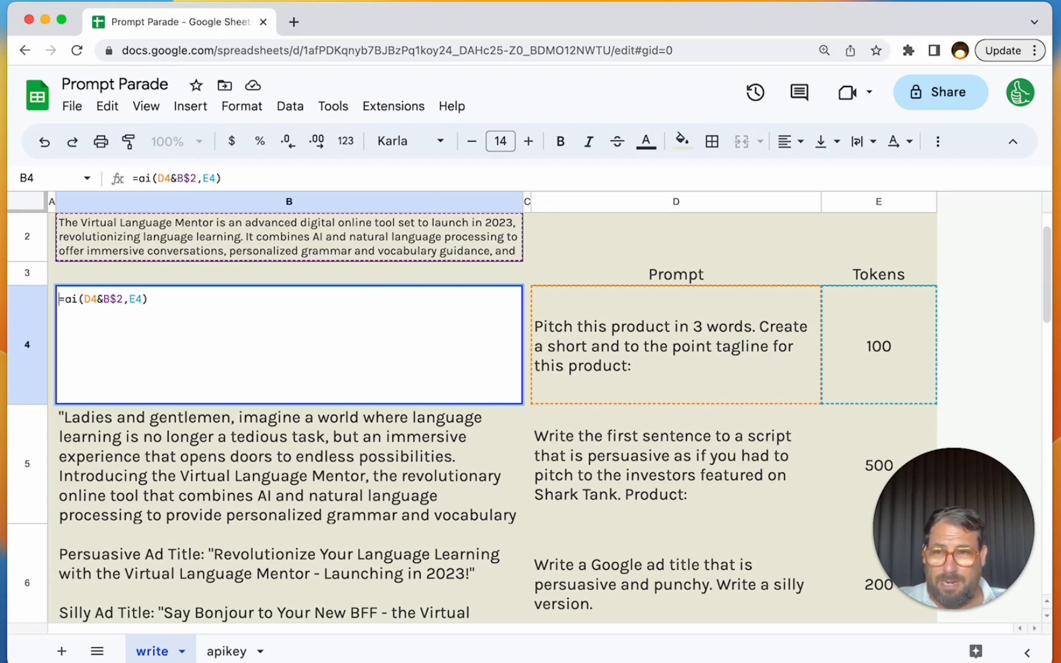
pyautogui.press('Right')
pyautogui.write('if(')
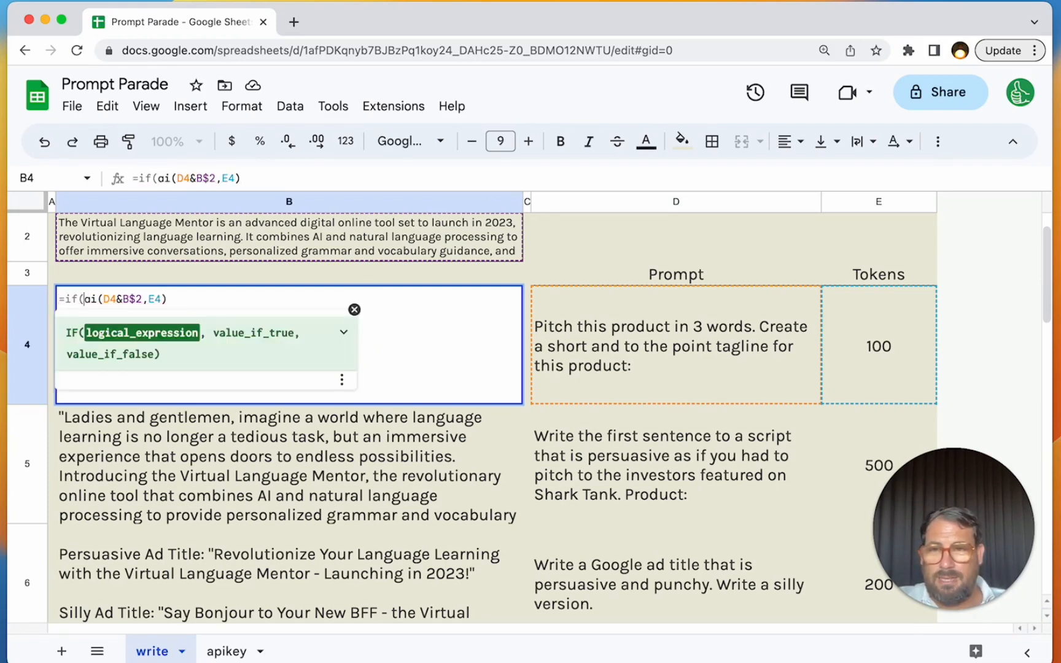
pyautogui.write('IS')
pyautogui.write('BLANK(')
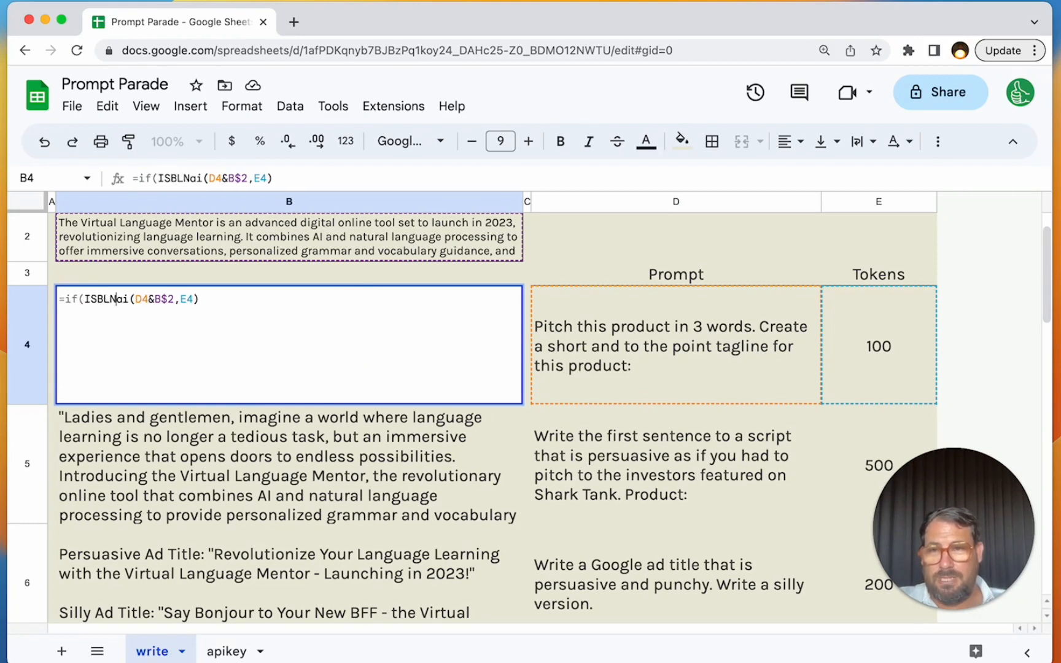
pyautogui.write('B2),,')
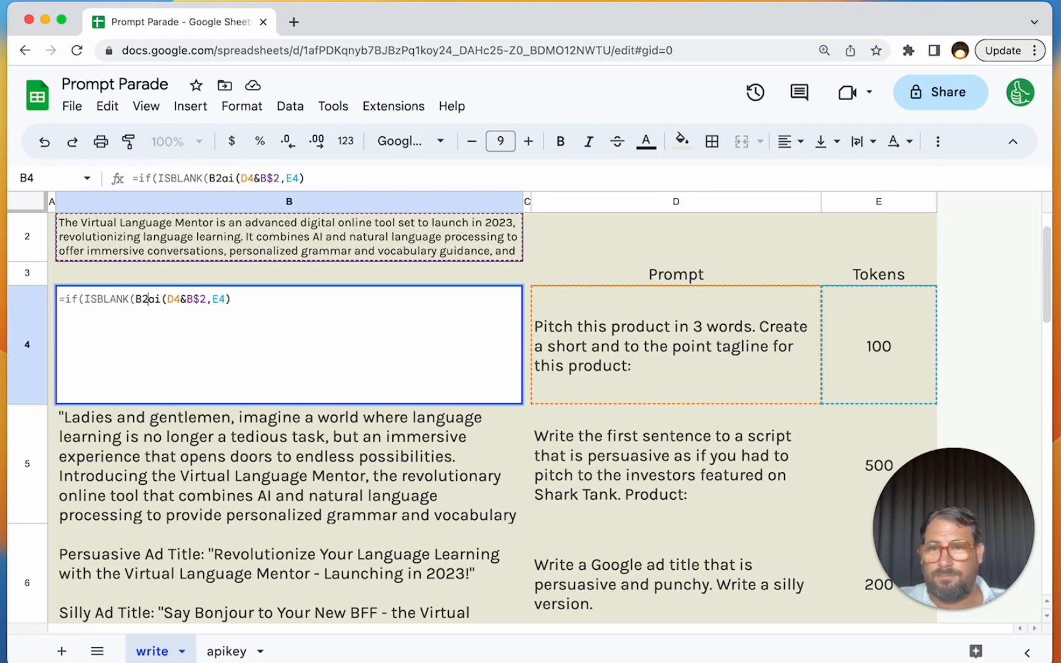
pyautogui.click(251, 299)
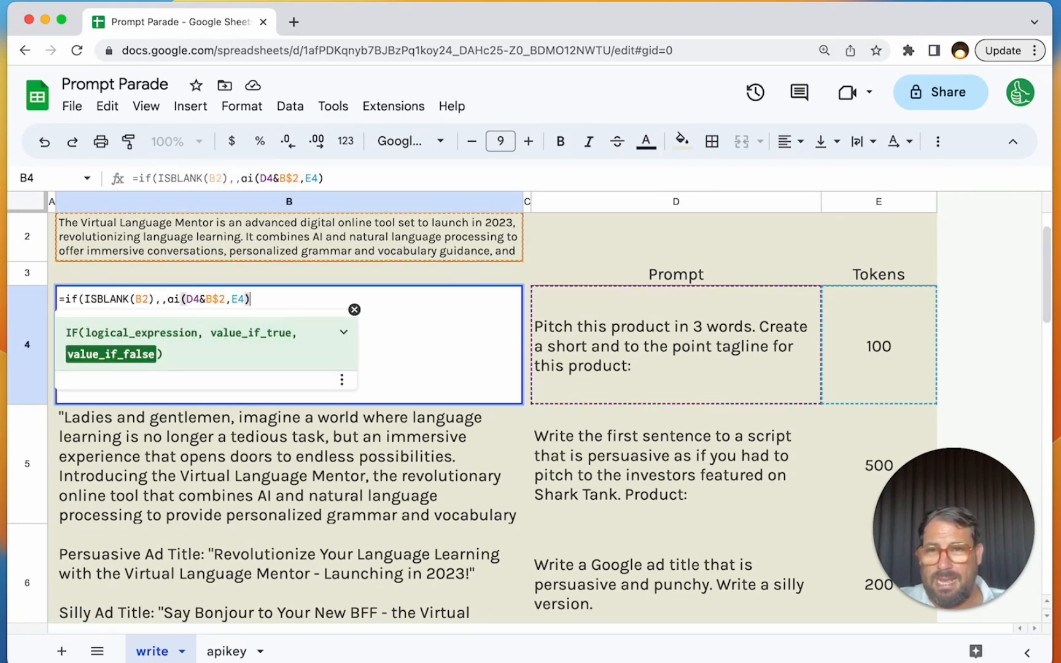
pyautogui.write(')')
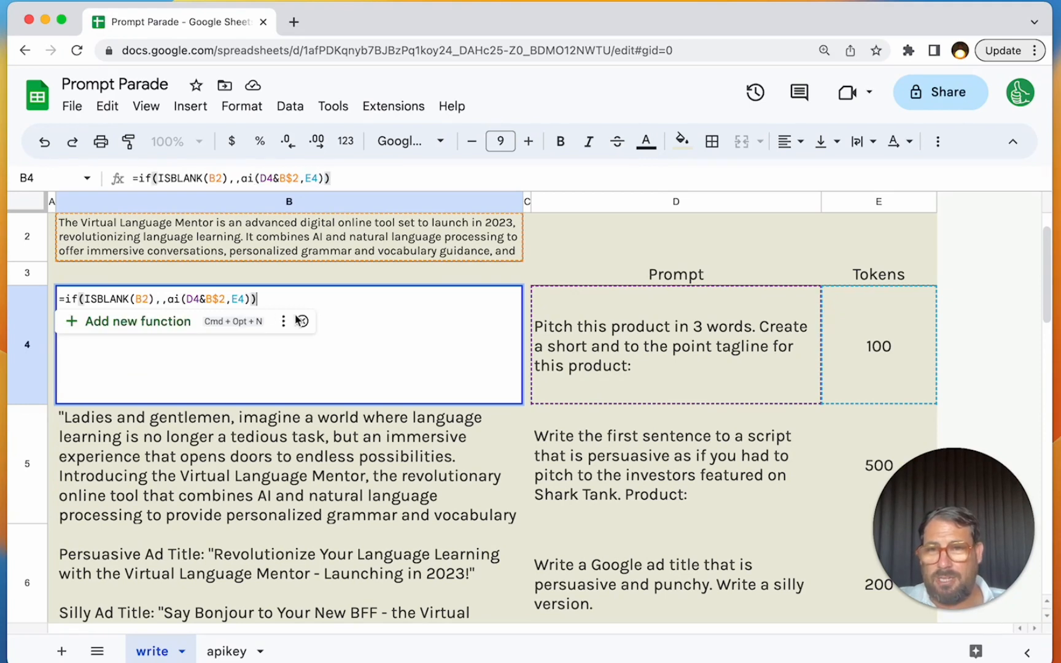
pyautogui.click(160, 299)
pyautogui.press('Return')
pyautogui.press('Up')
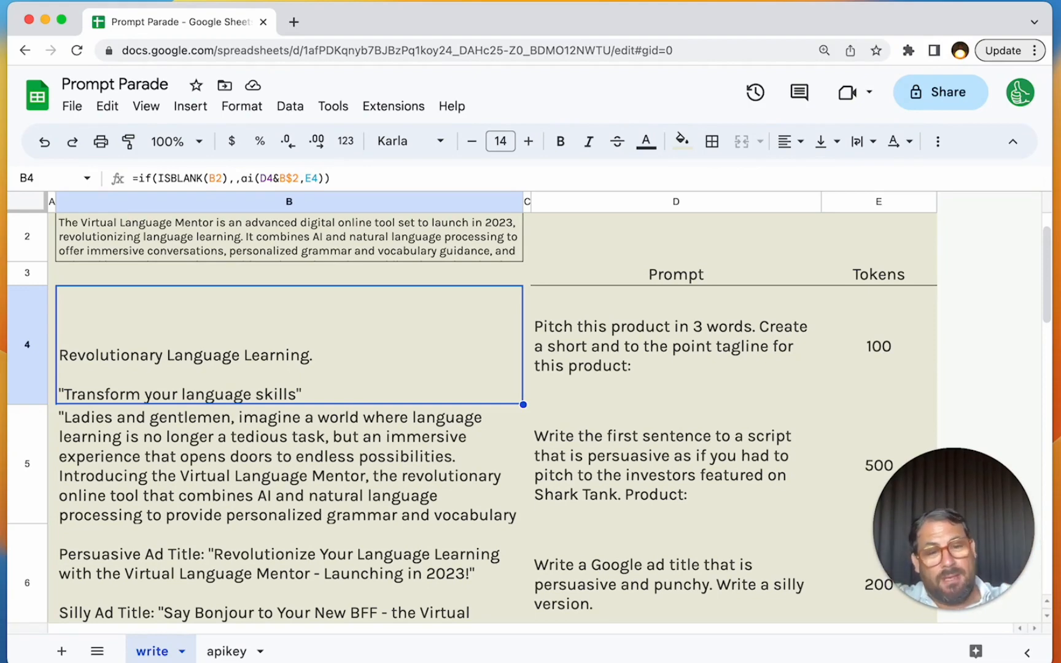
# - Nest B4's formula inside an outer IF(ISBLANK(apikey!A1),, …) that returns blank when the API key cell is empty
pyautogui.scroll(1, 169, 277)
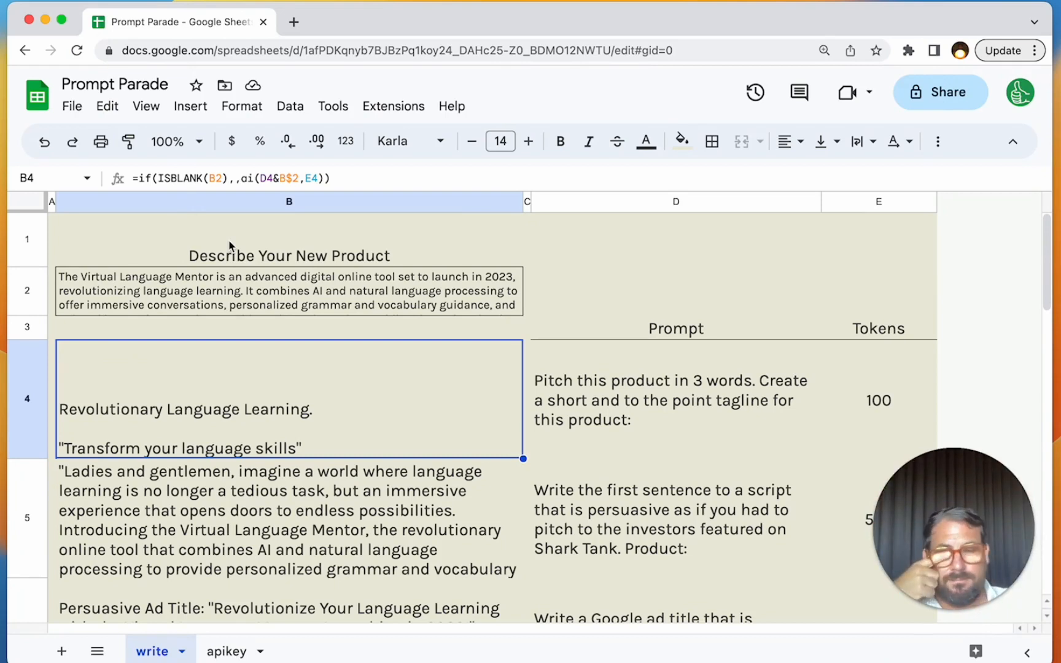
pyautogui.click(298, 300)
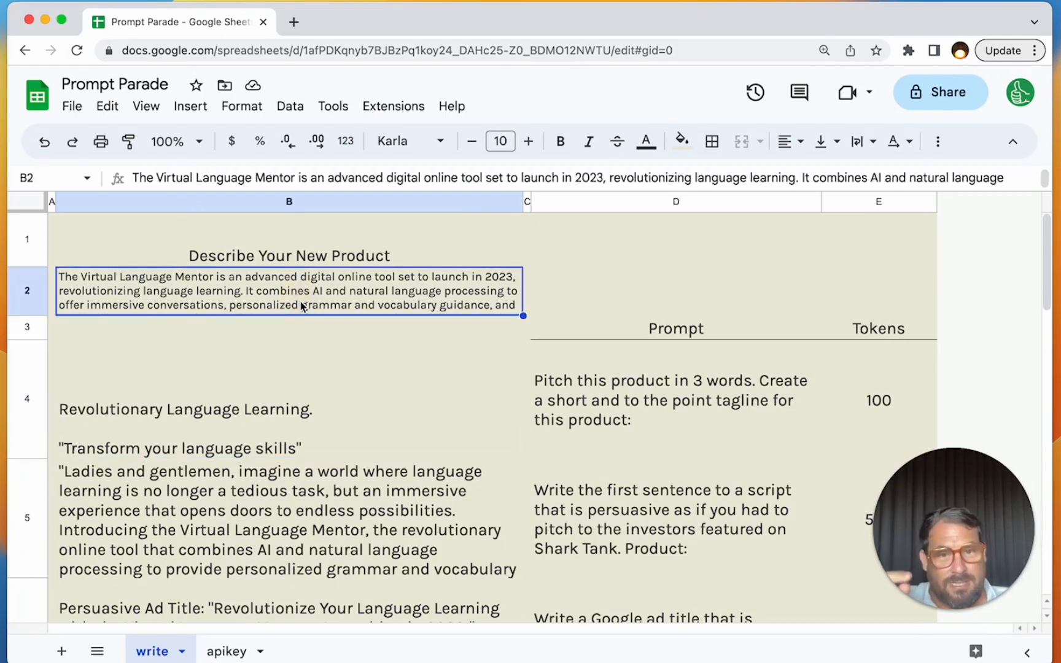
pyautogui.click(317, 406)
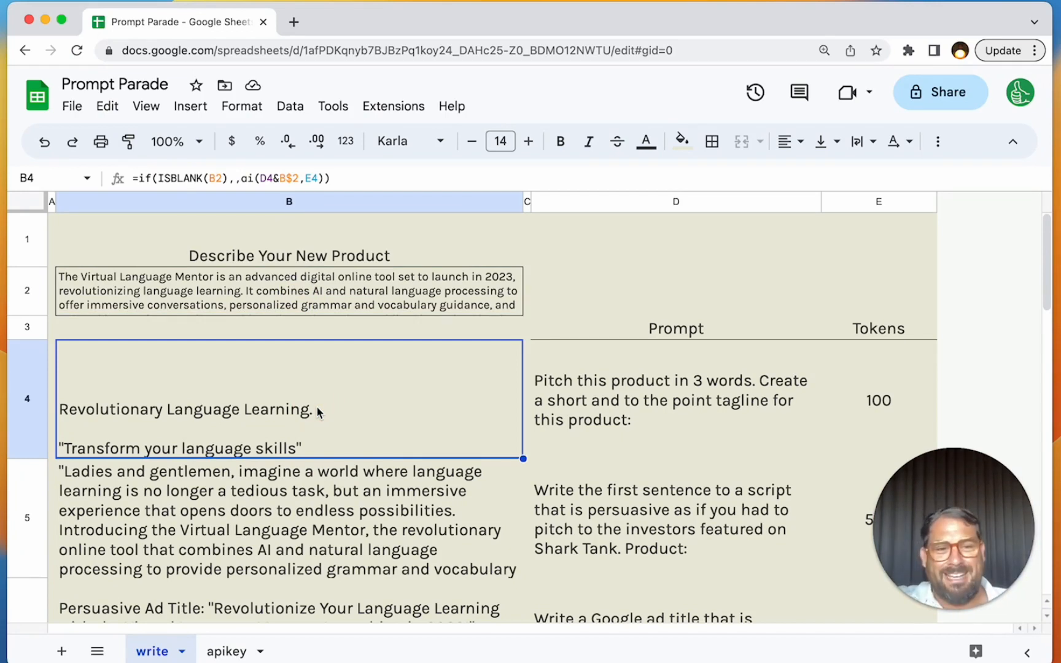
pyautogui.doubleClick(271, 413)
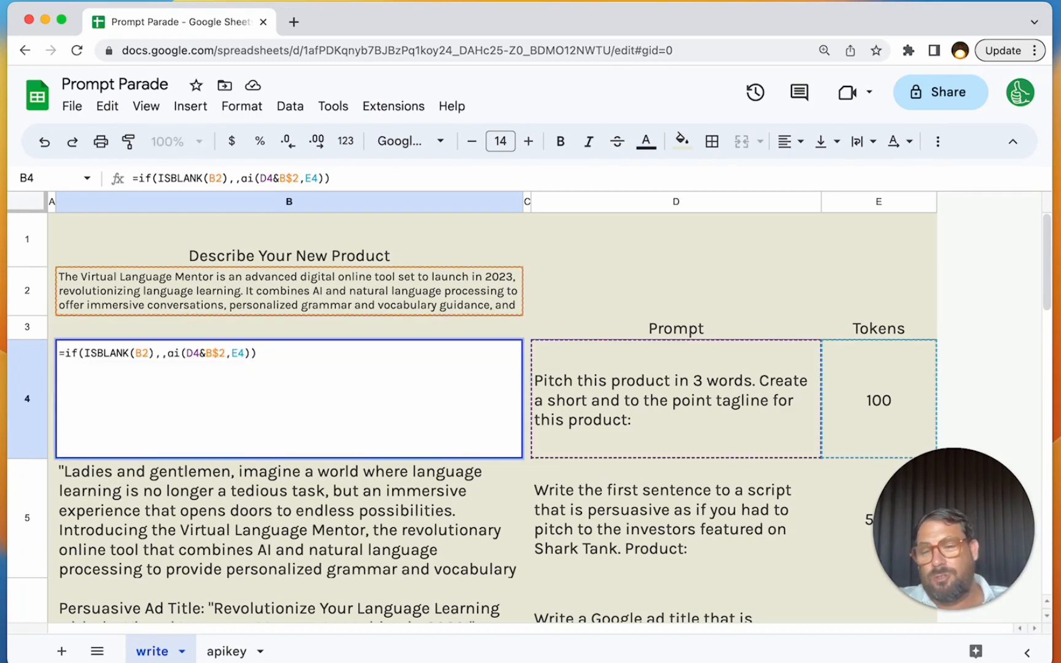
pyautogui.write('if(isl')
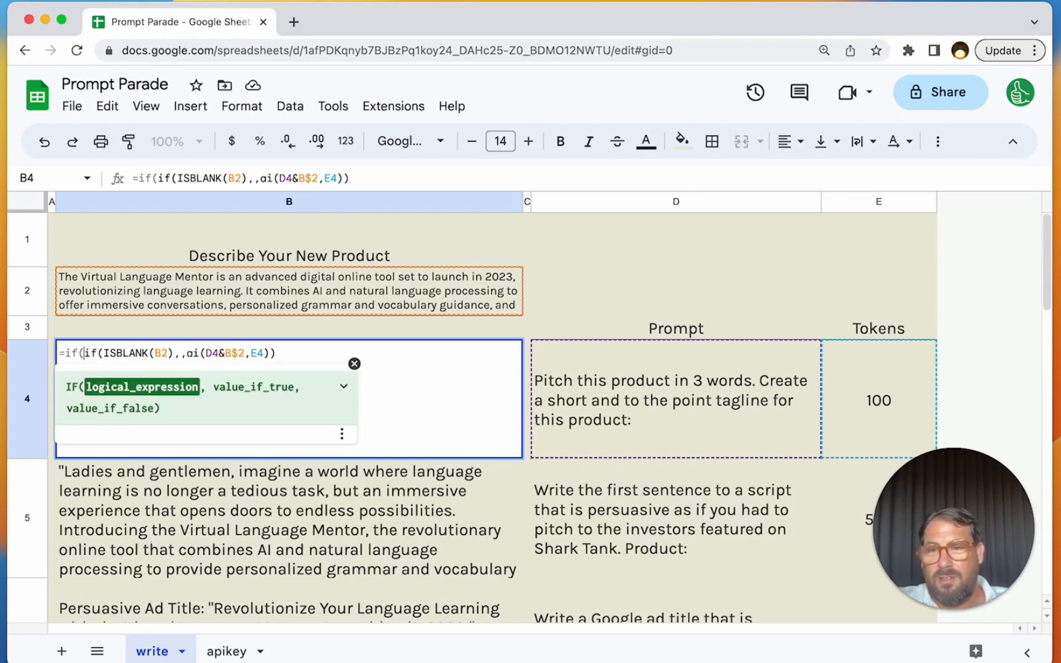
pyautogui.press('Tab')
pyautogui.write('apikey!A')
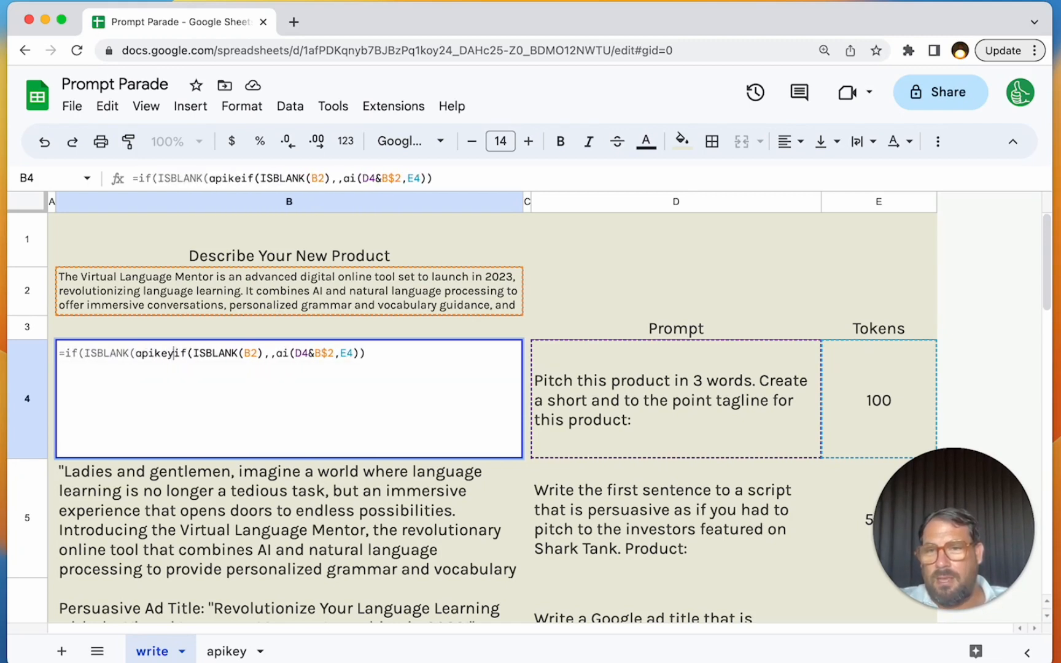
pyautogui.write('1')
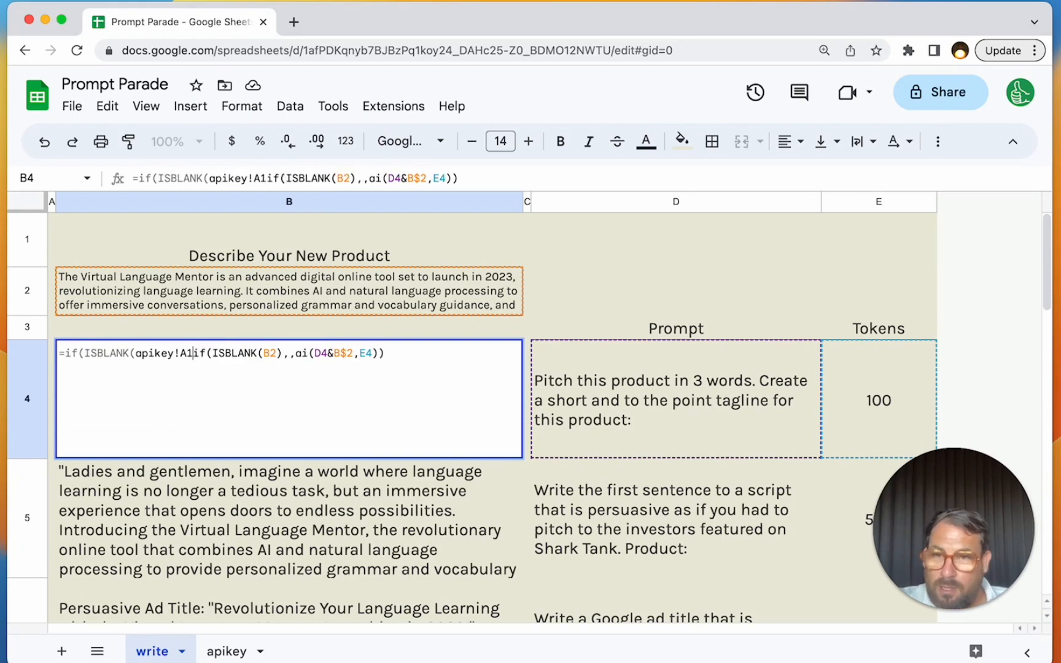
pyautogui.write('),,')
pyautogui.press('Left')
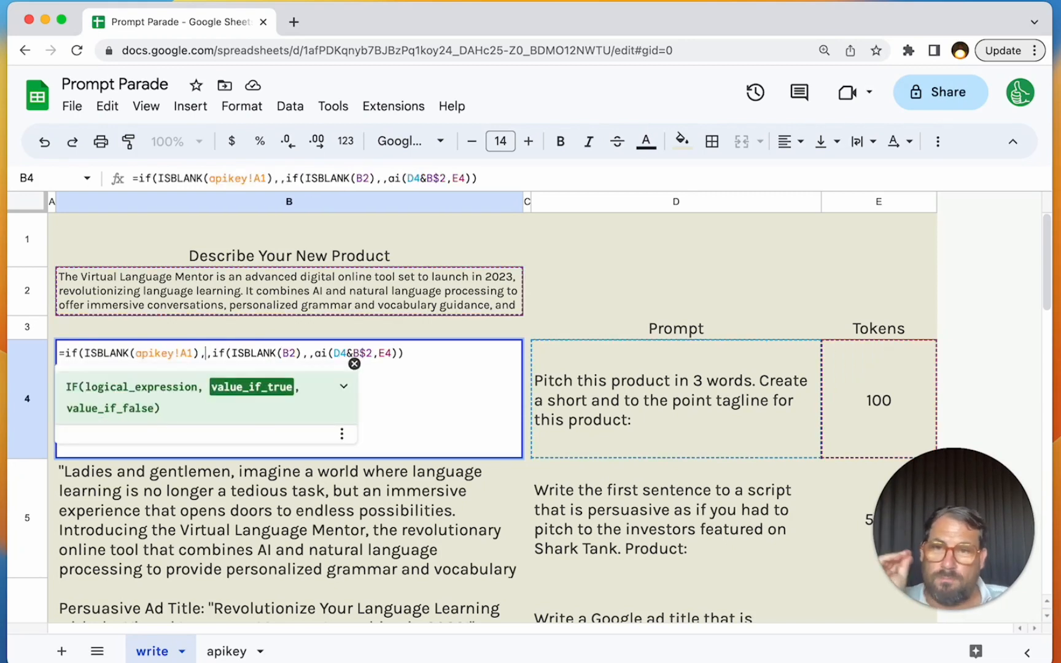
# - Make the API key reference in B4's formula absolute as apikey!$A$1
pyautogui.click(178, 354)
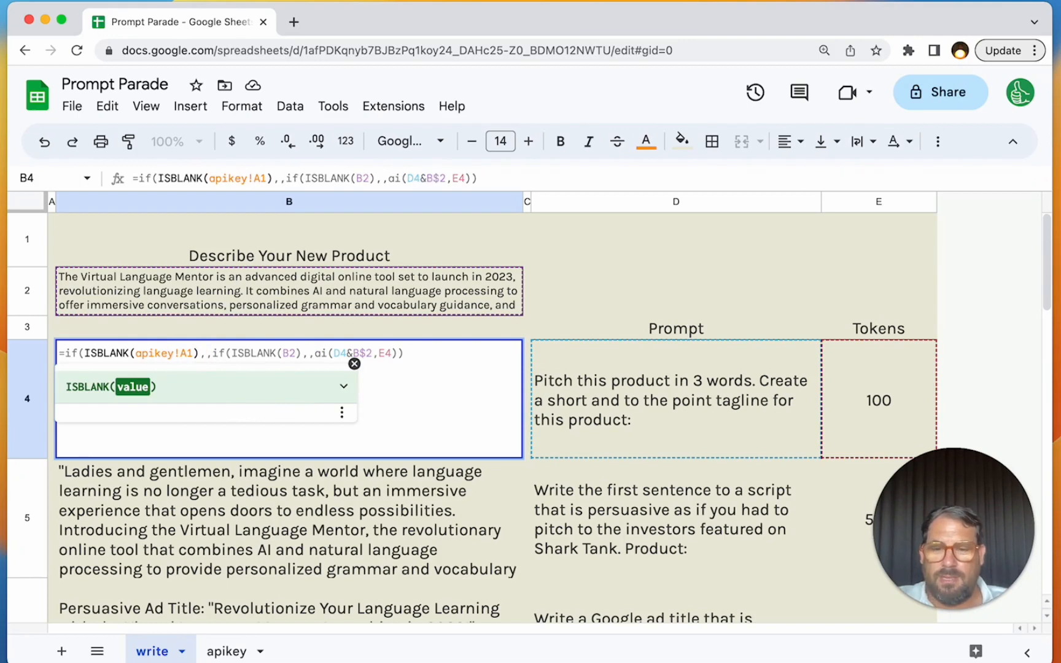
pyautogui.write('$A')
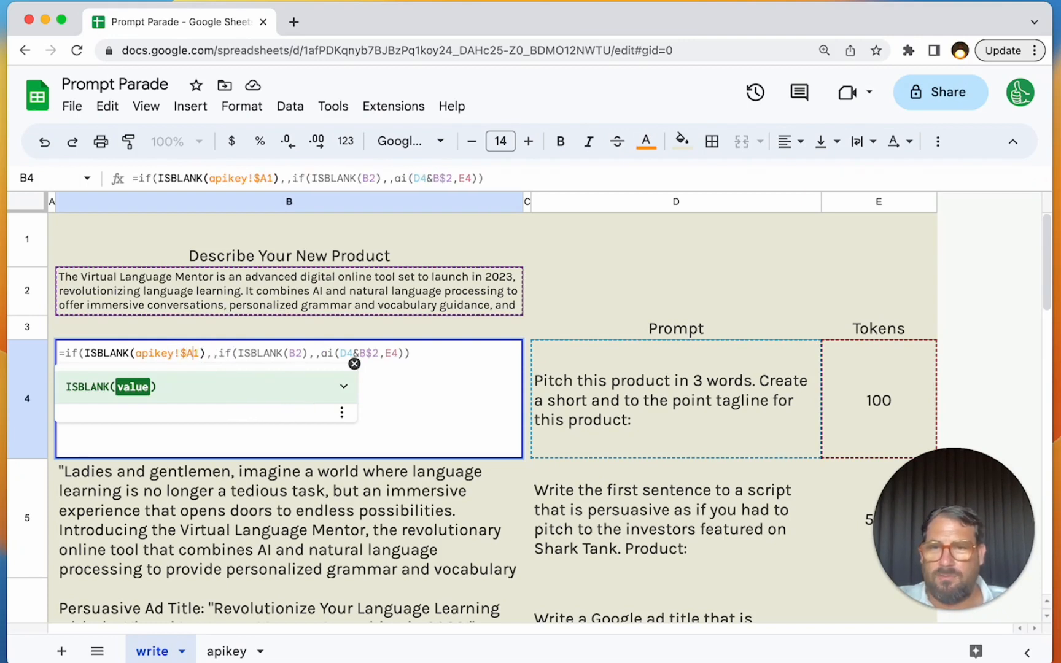
pyautogui.write('$')
# - Make both product description references in B4's formula absolute as $B$2, in the ISBLANK test and the ai call, and commit the formula
pyautogui.press('Right')
pyautogui.press('Right')
pyautogui.press('Right')
pyautogui.press('Right')
pyautogui.press('Right')
pyautogui.press('Right')
pyautogui.press('Right')
pyautogui.press('Right')
pyautogui.press('Right')
pyautogui.press('Right')
pyautogui.press('Right')
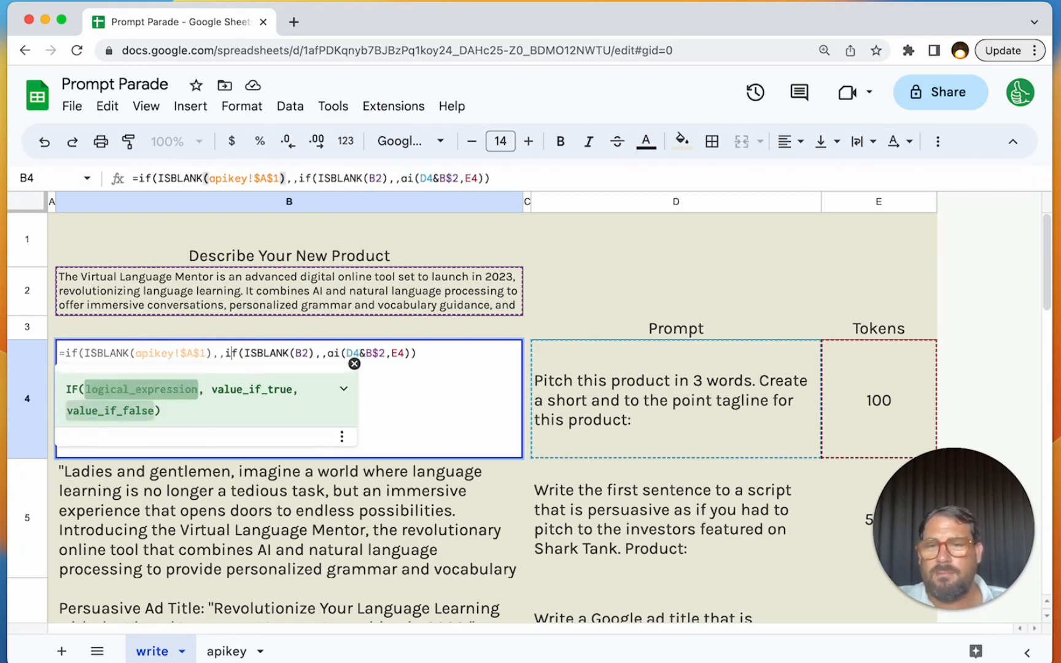
pyautogui.press('Right')
pyautogui.press('Right')
pyautogui.press('Right')
pyautogui.press('Right')
pyautogui.write('$')
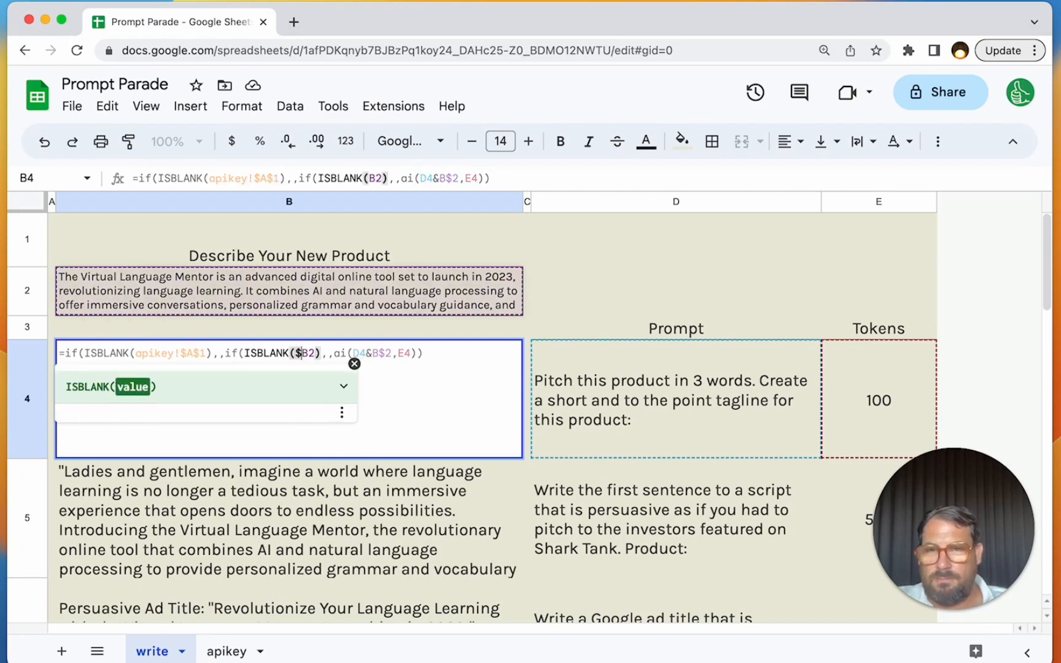
pyautogui.press('Right')
pyautogui.write('$')
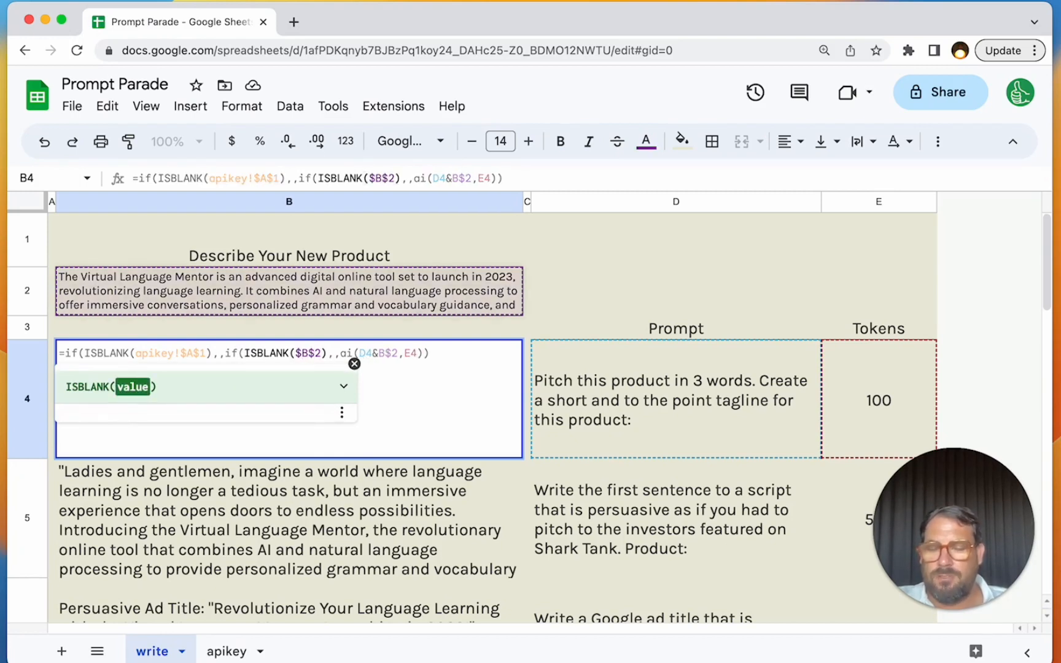
pyautogui.press('Right')
pyautogui.press('Right')
pyautogui.press('Right')
pyautogui.press('Right')
pyautogui.press('Right')
pyautogui.press('Right')
pyautogui.press('Right')
pyautogui.press('Right')
pyautogui.press('Right')
pyautogui.press('Right')
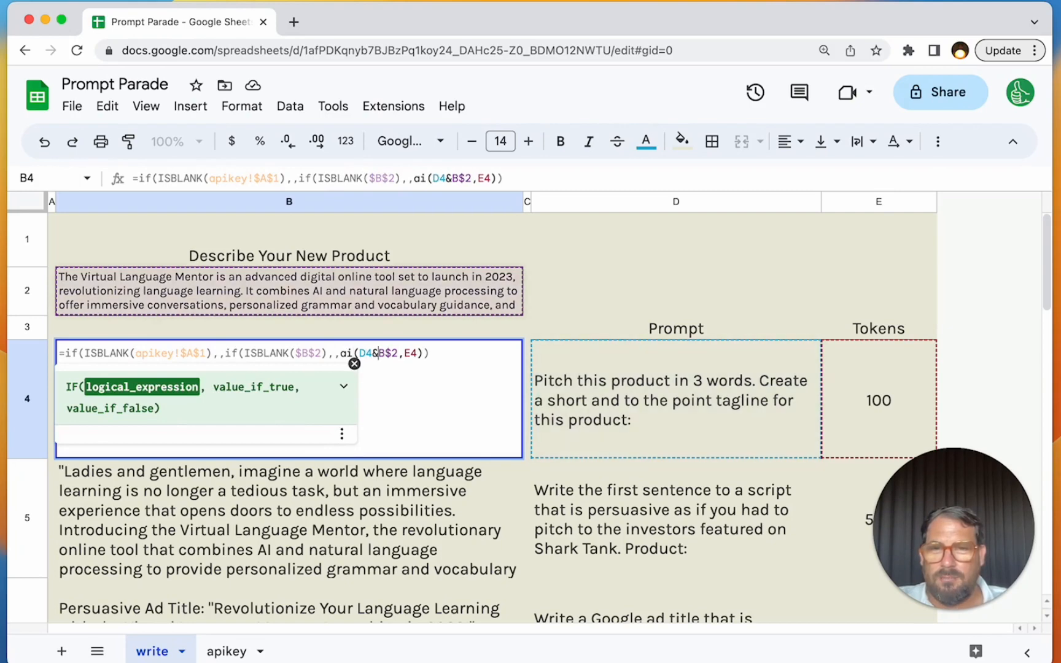
pyautogui.write('$')
pyautogui.press('Return')
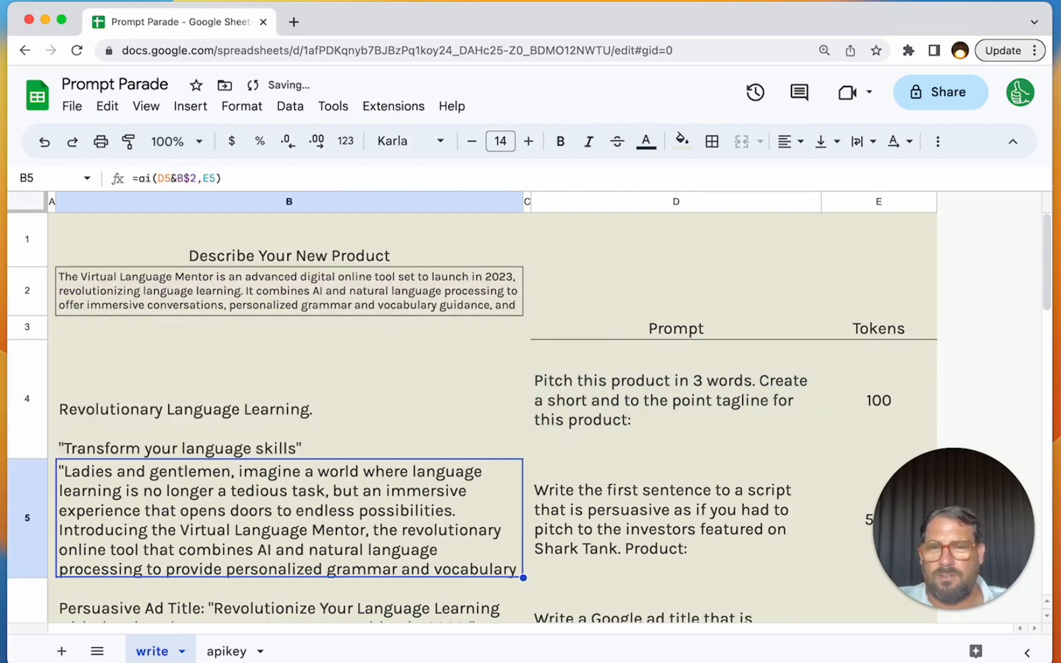
# - Copy B4's formula down through B4:B8
pyautogui.press('Up')
pyautogui.press('super+shift+Down')
pyautogui.write('=if(ISBLANK(apikey!$A$1),,if(ISBLANK($B$2),,ai(D4&$B$2,E4)))')
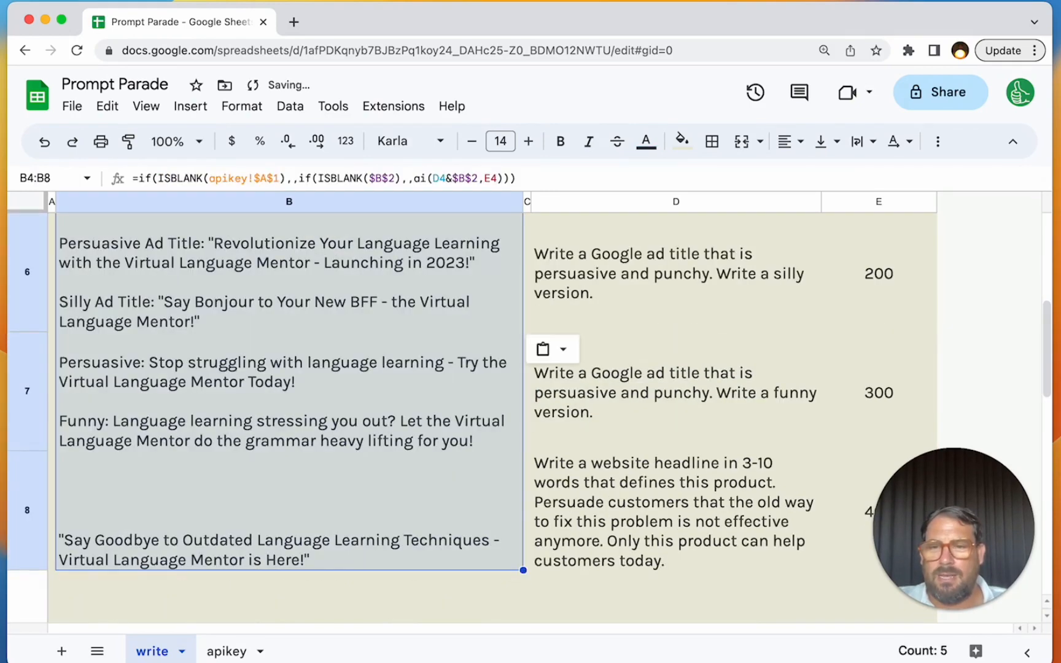
# - Check in the copied column B formulas that the prompt and token references follow each row while apikey!$A$1 and $B$2 stay fixed
pyautogui.press('Up')
pyautogui.press('Down')
pyautogui.press('Down')
pyautogui.press('Down')
pyautogui.press('Down')
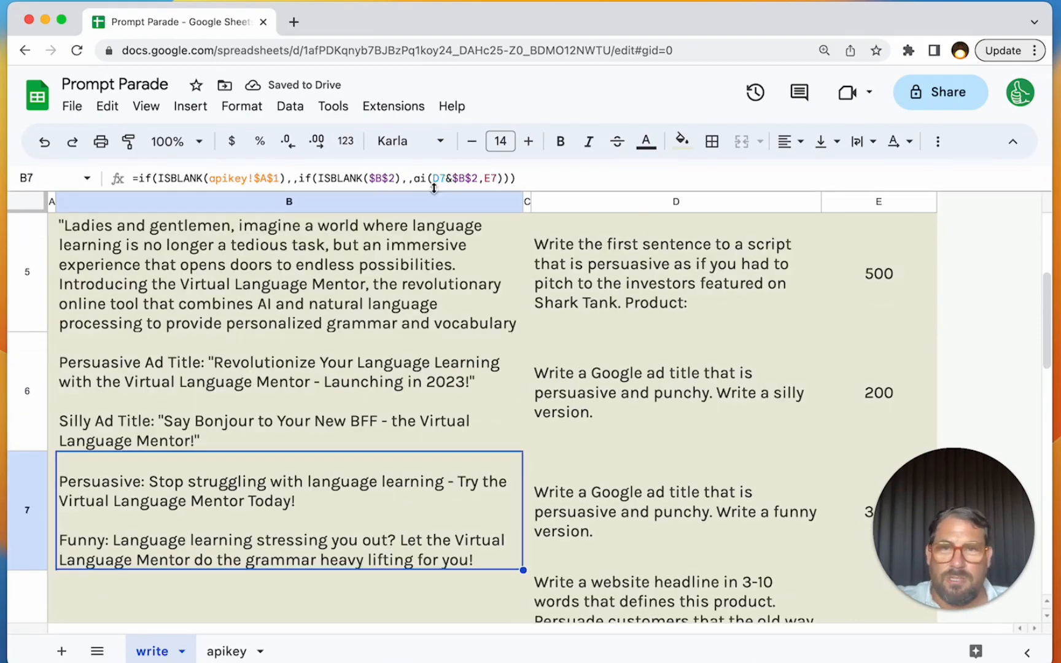
pyautogui.press('Up')
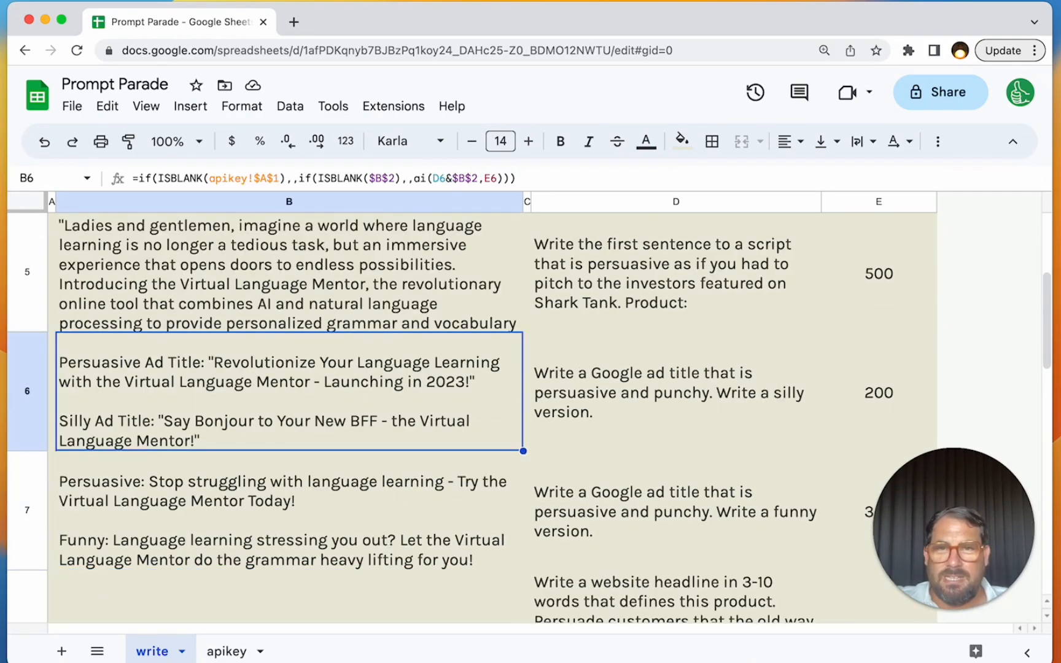
pyautogui.press('Down')
pyautogui.press('Up')
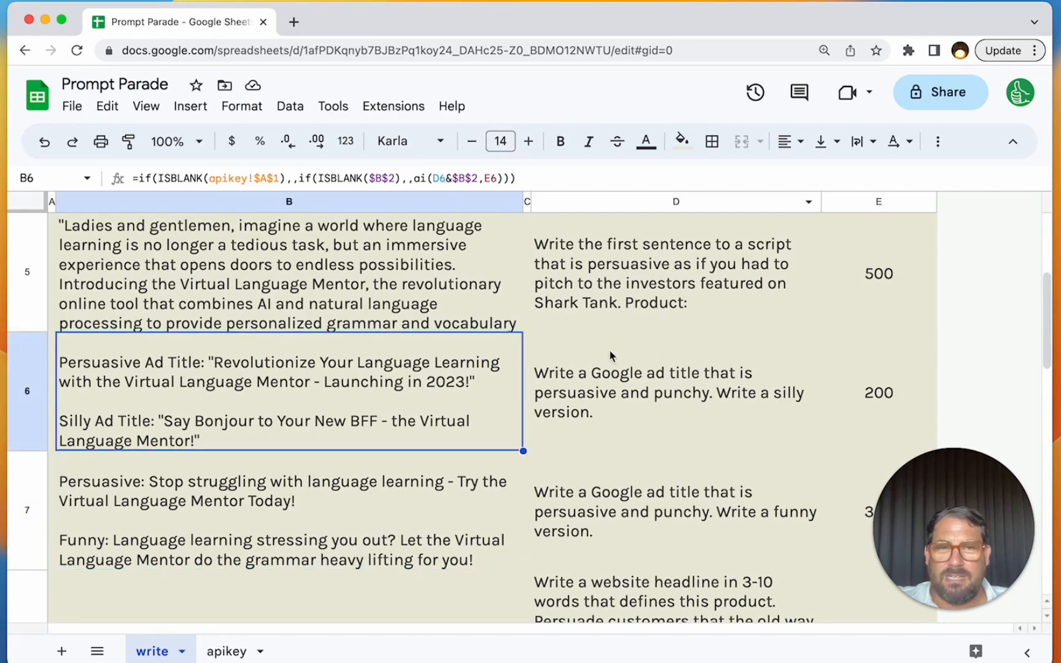
pyautogui.press('Up')
pyautogui.press('Up')
pyautogui.press('Up')
pyautogui.press('Down')
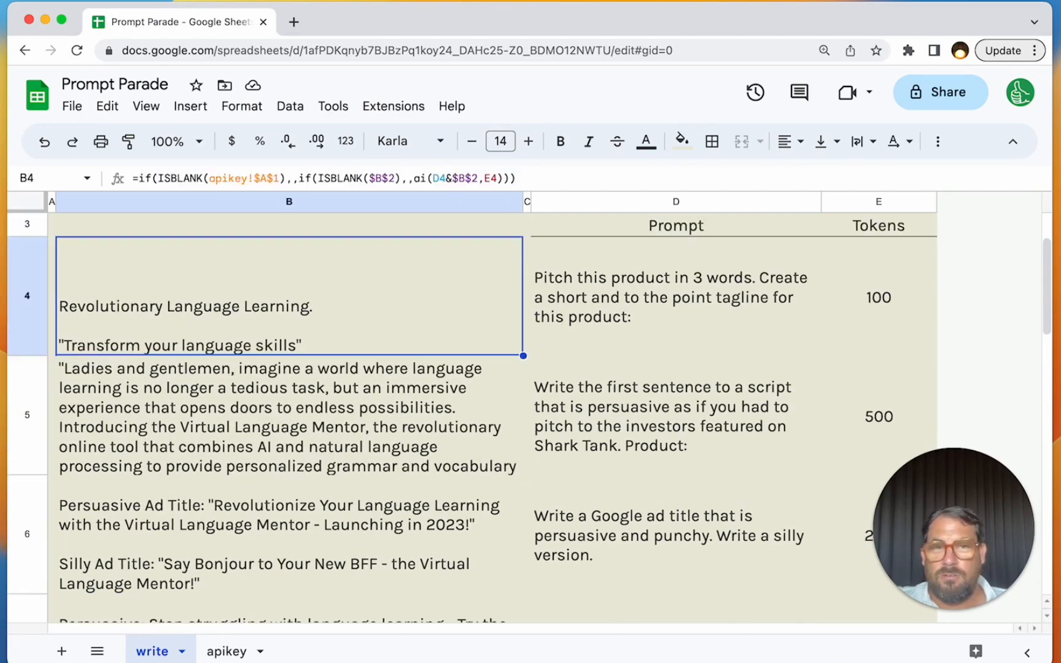
pyautogui.press('Up')
pyautogui.press('Down')
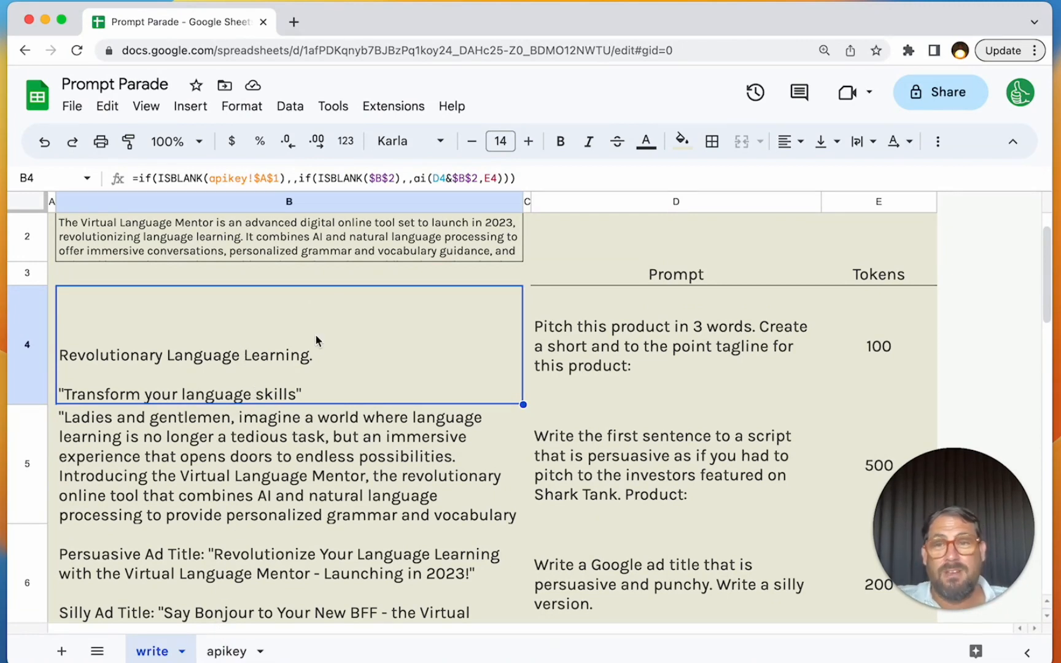
# - Add the message "Add your OpenAI API KEY in apikey!A1" as the blank-API-key result in B4's formula
pyautogui.click(293, 178)
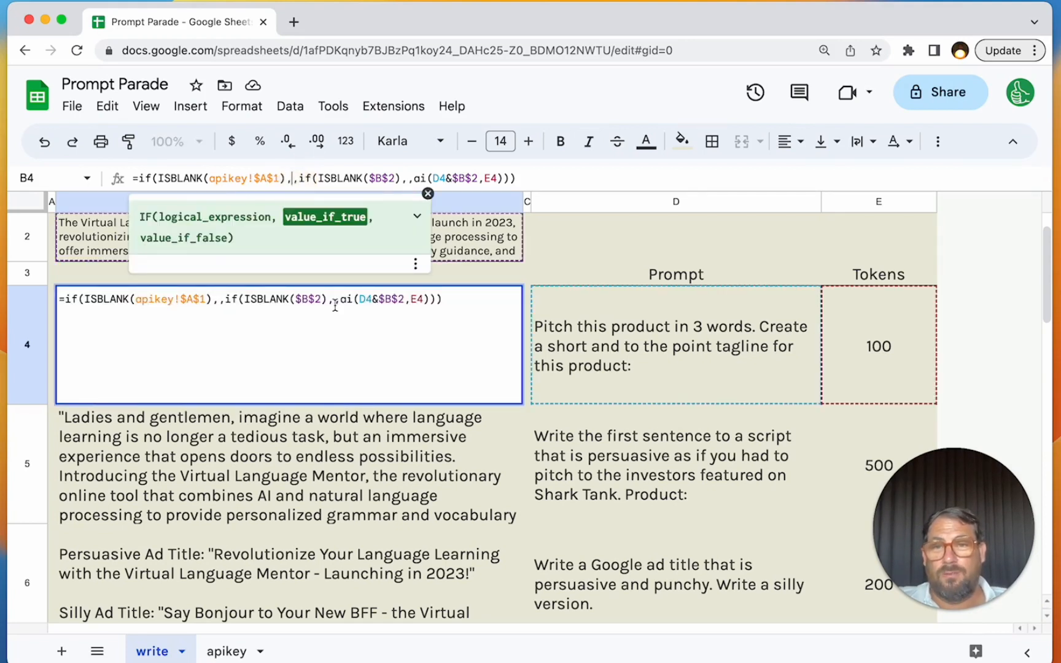
pyautogui.write('"write')
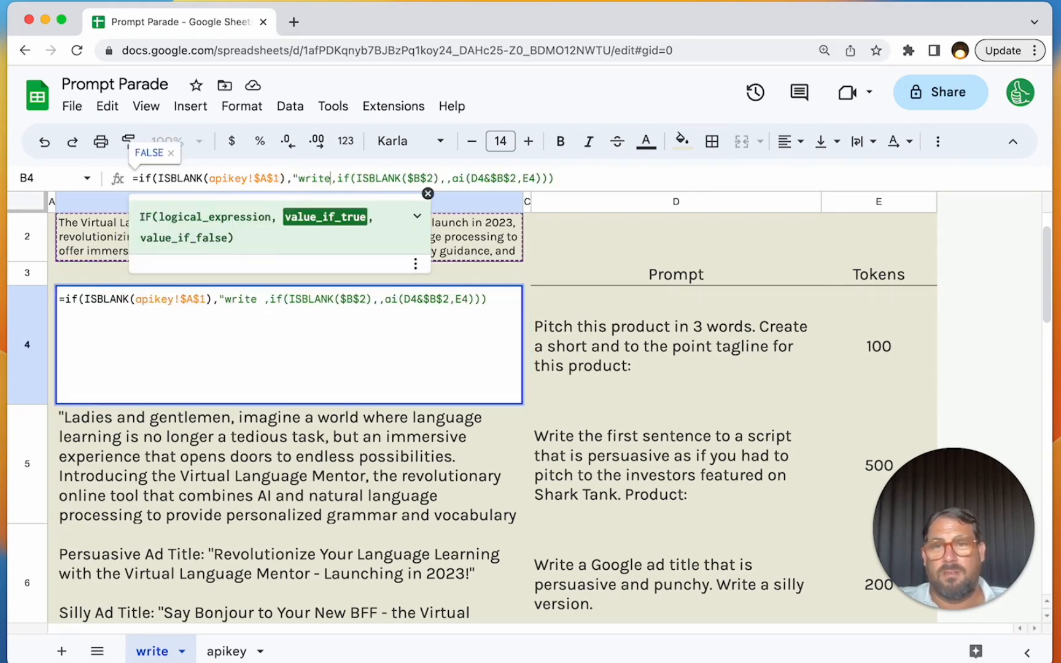
pyautogui.press('BackSpace')
pyautogui.press('BackSpace')
pyautogui.press('BackSpace')
pyautogui.press('BackSpace')
pyautogui.press('BackSpace')
pyautogui.write('Add your OPenA')
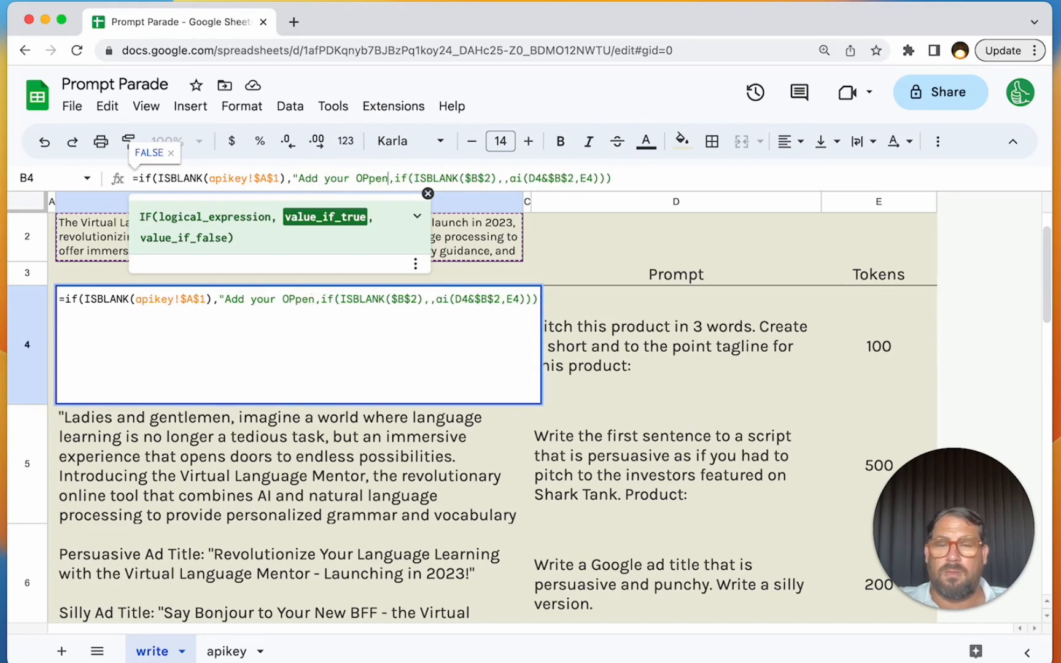
pyautogui.press('BackSpace')
pyautogui.press('BackSpace')
pyautogui.press('BackSpace')
pyautogui.press('BackSpace')
pyautogui.write('penAI A')
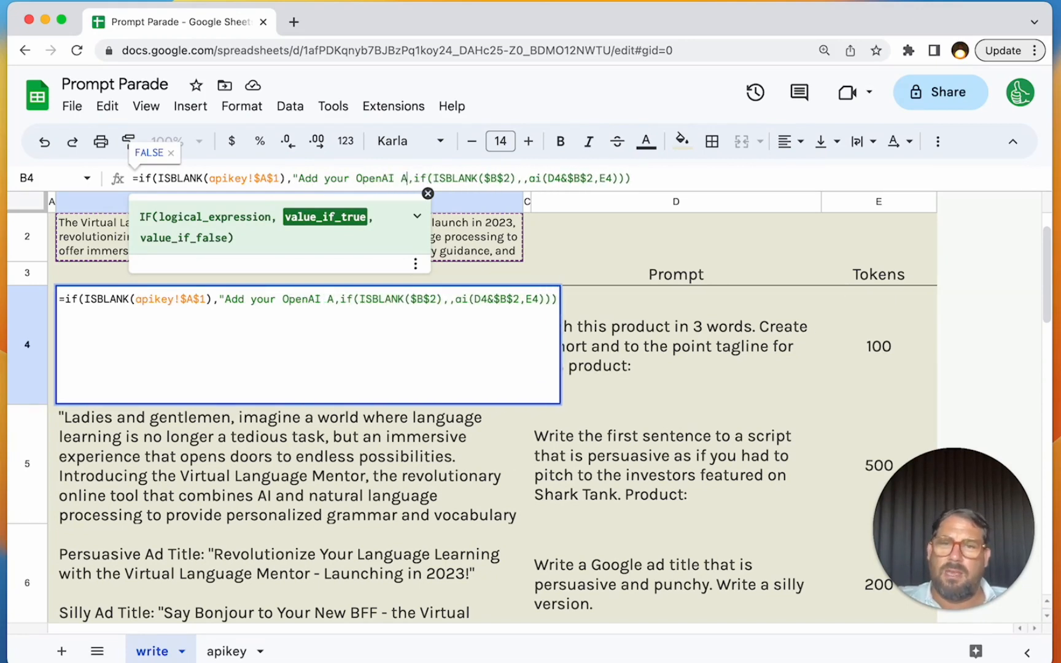
pyautogui.write('PI KEY in ')
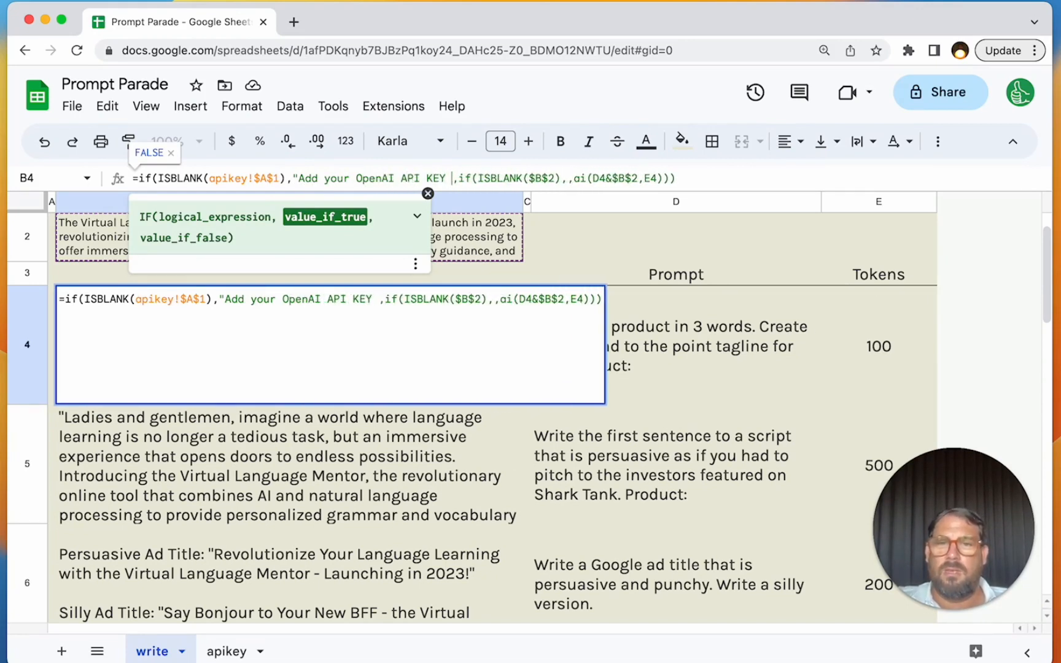
pyautogui.write('apikey!')
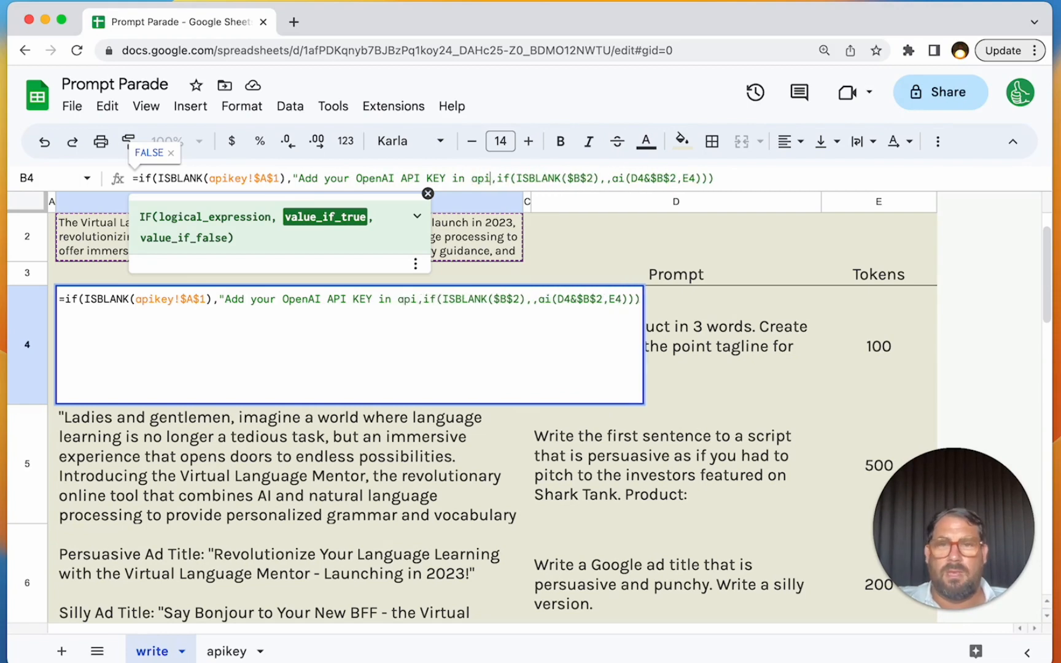
pyautogui.write('A1"')
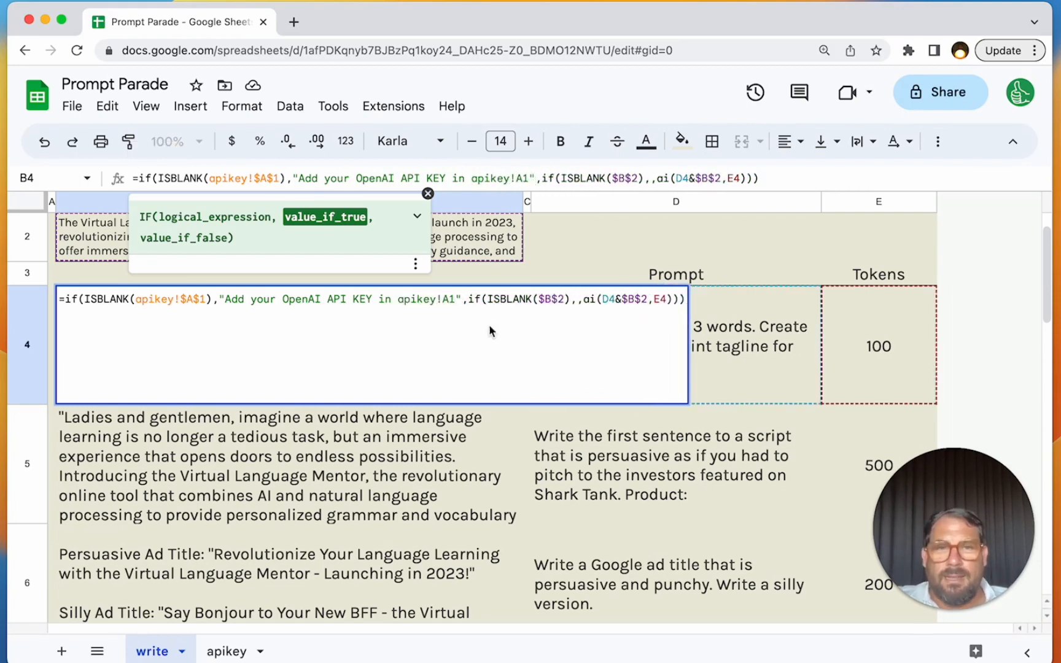
# - Add "Write a description about your product in write!B2" as the blank-description result in B4's formula and commit it
pyautogui.click(650, 178)
pyautogui.write('"Write a descrip')
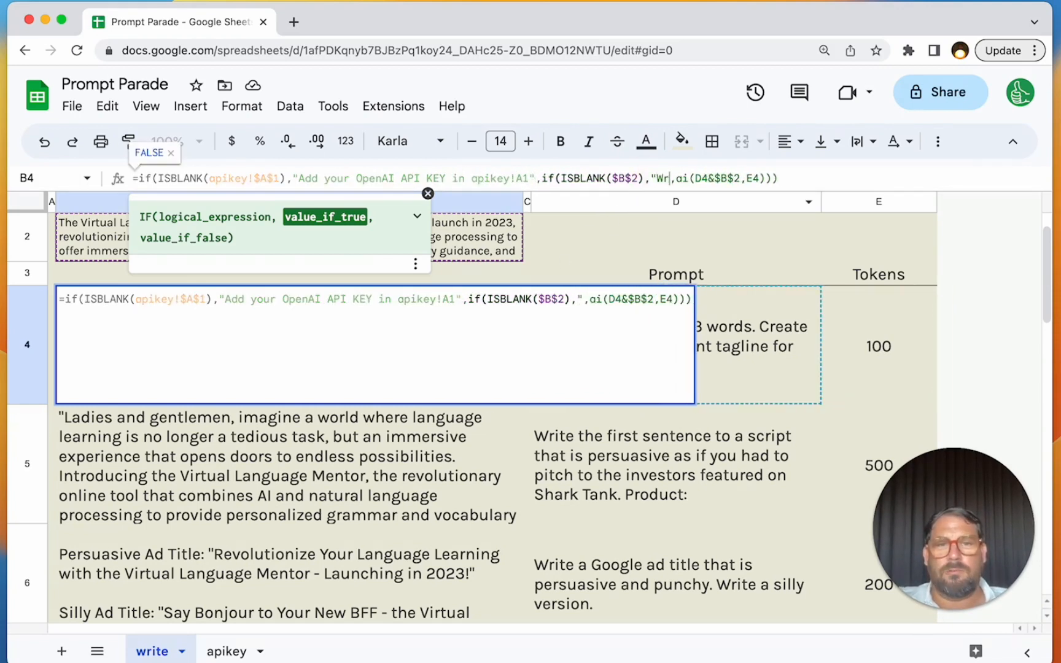
pyautogui.write('tion about your product in ')
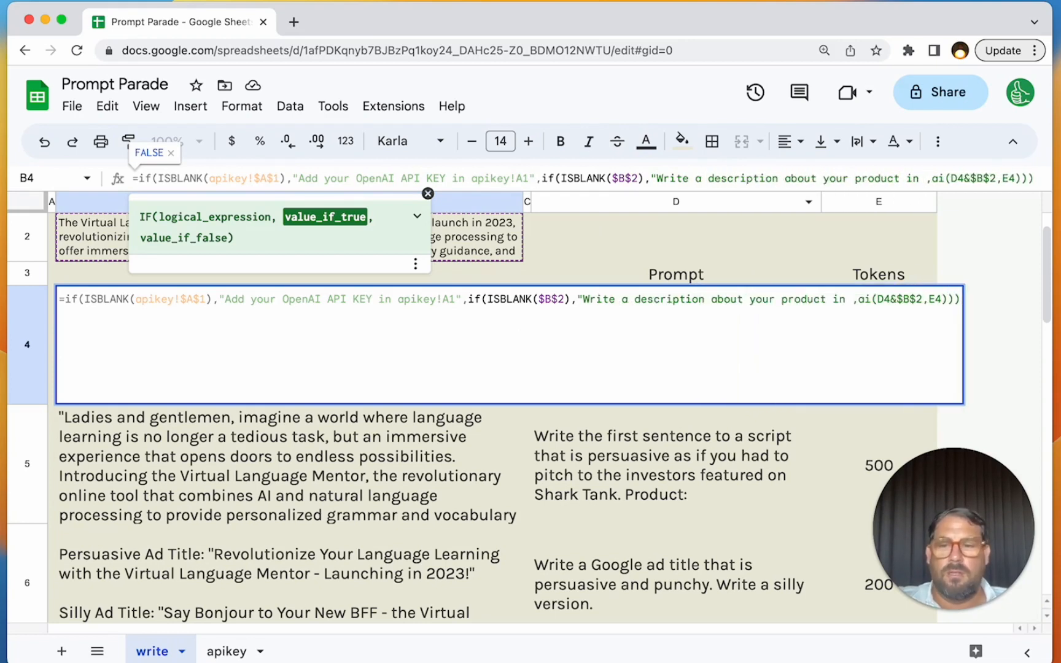
pyautogui.write('write!')
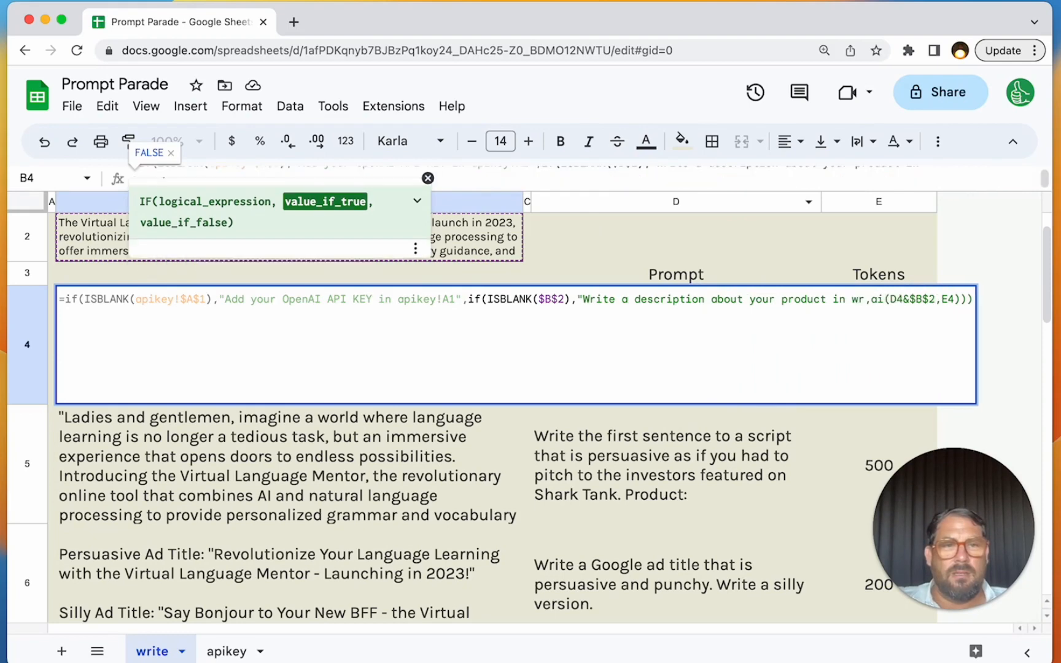
pyautogui.write('B2"')
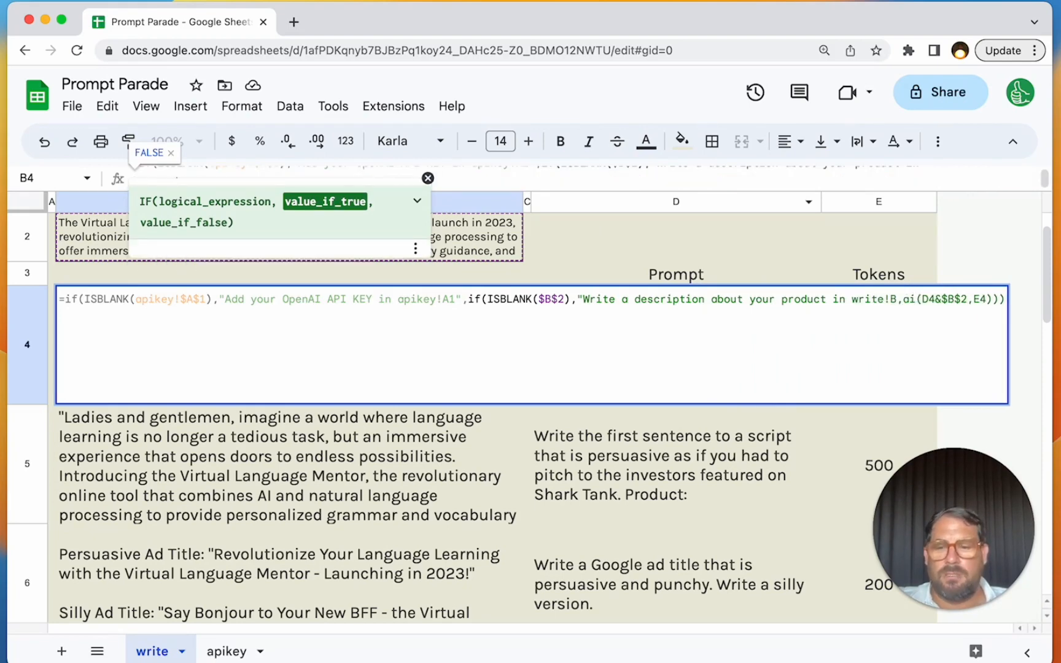
pyautogui.press('Return')
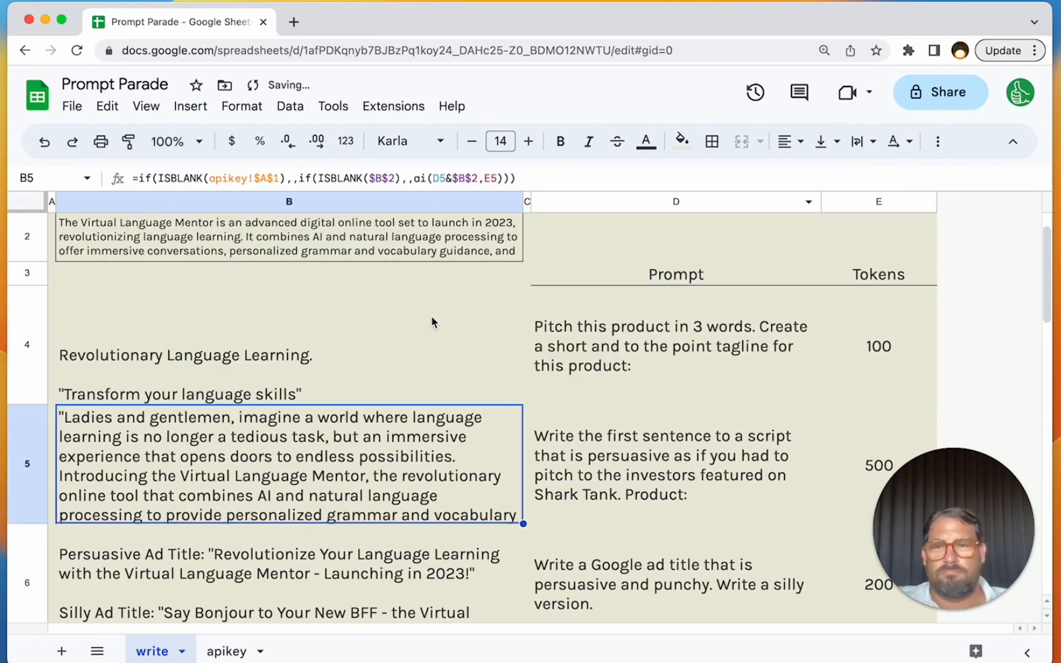
# - Copy B4's formula with both fallback messages down over the other generated-copy cells in column B
pyautogui.press('Up')
pyautogui.press('super+c')
pyautogui.press('super+shift+Down')
pyautogui.press('super+v')
pyautogui.press('Up')
pyautogui.press('Down')
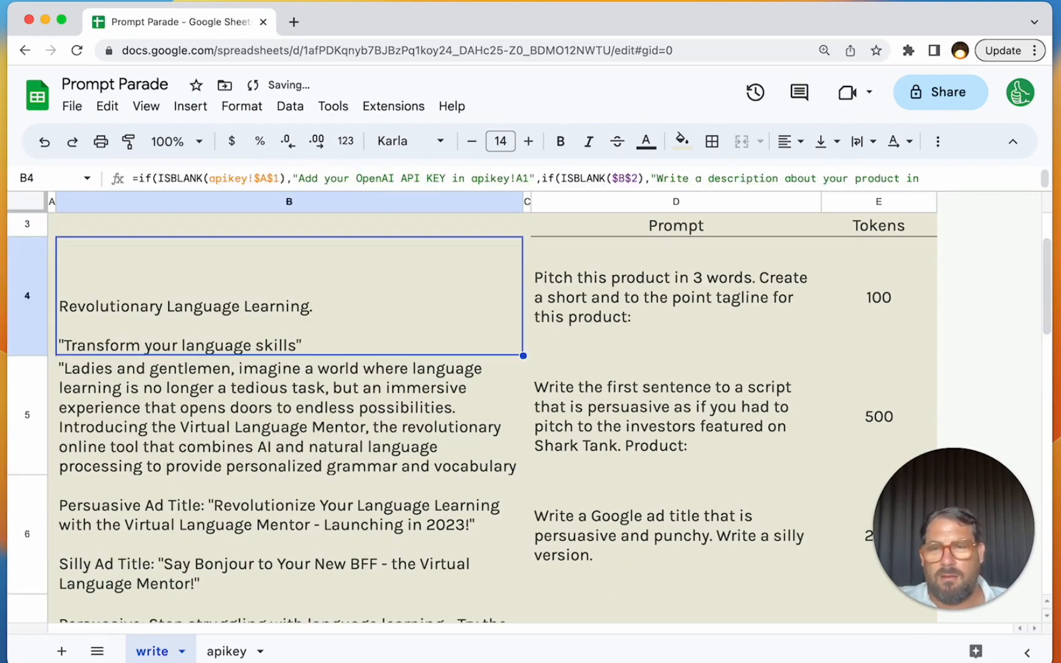
# - Clear the product description text from B2 to test the blank-description message
pyautogui.press('Up')
pyautogui.press('Up')
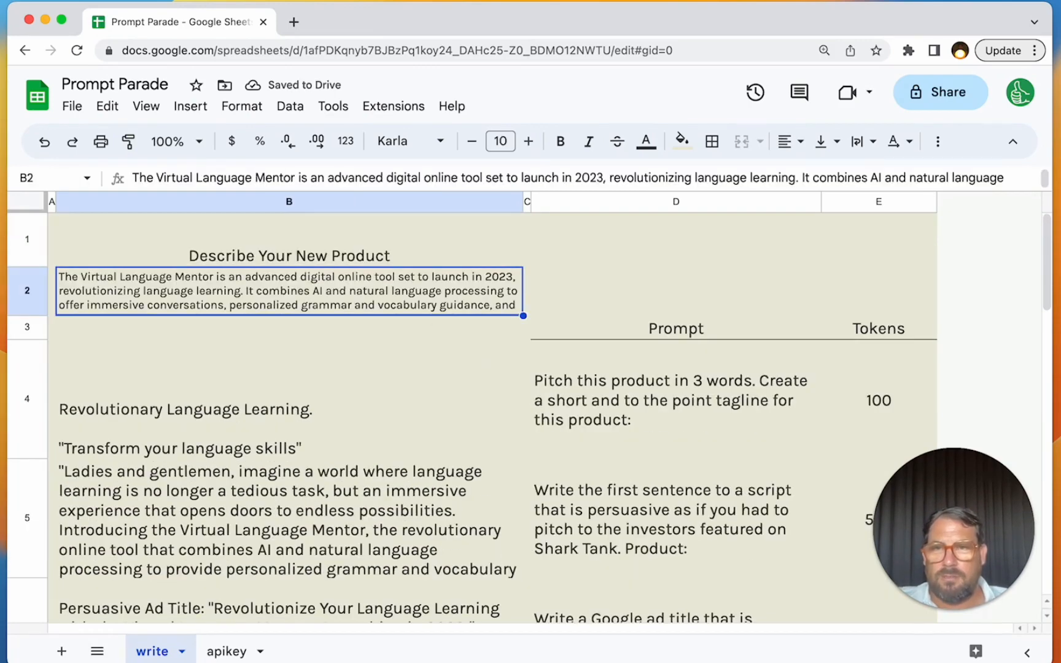
pyautogui.tripleClick(431, 304)
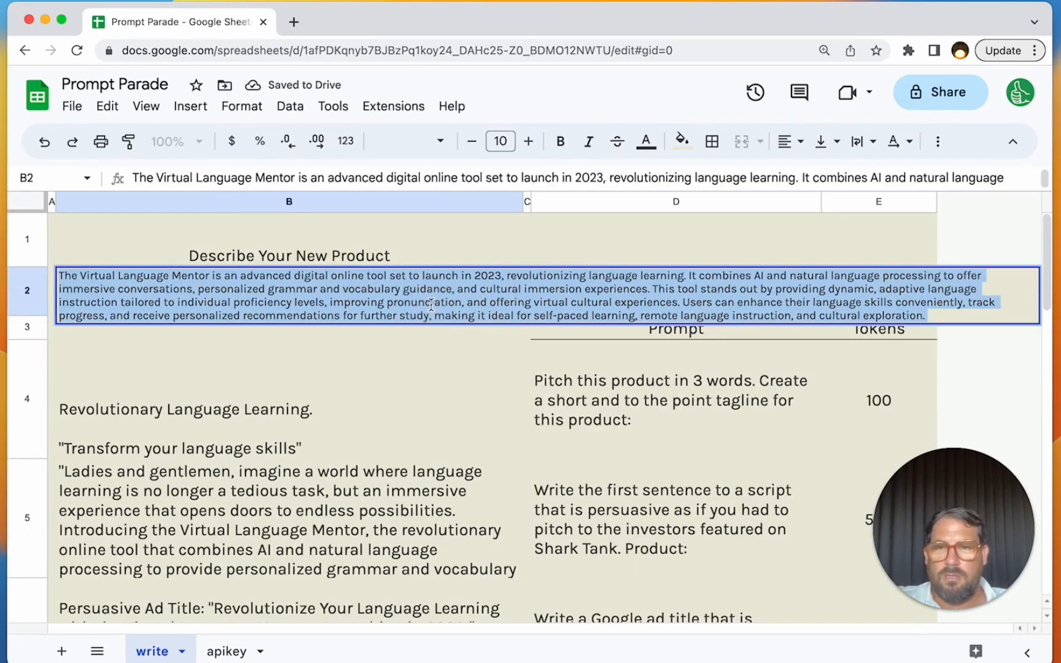
pyautogui.press('BackSpace')
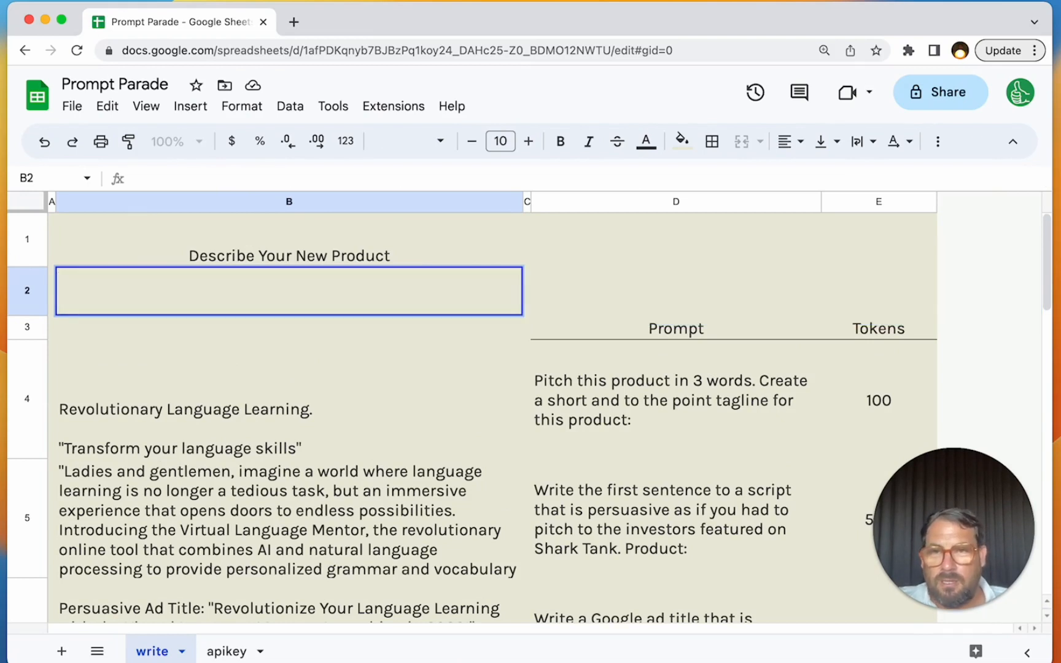
pyautogui.press('Return')
pyautogui.press('Down')
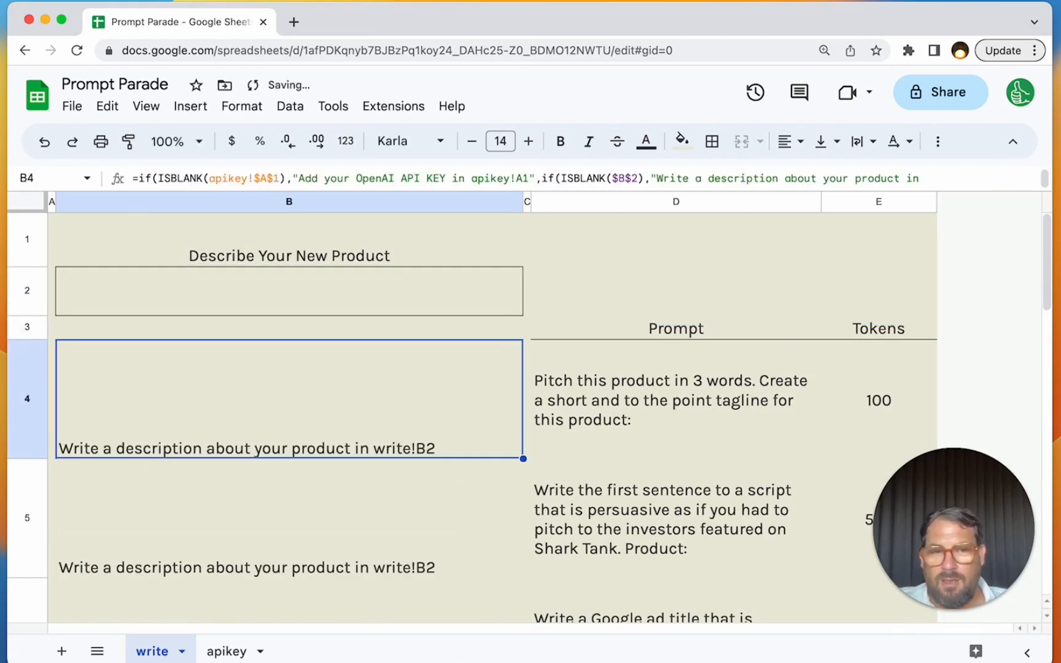
# - Check what the column B formulas return while the product description in B2 is blank
pyautogui.press('Down')
pyautogui.press('Up')
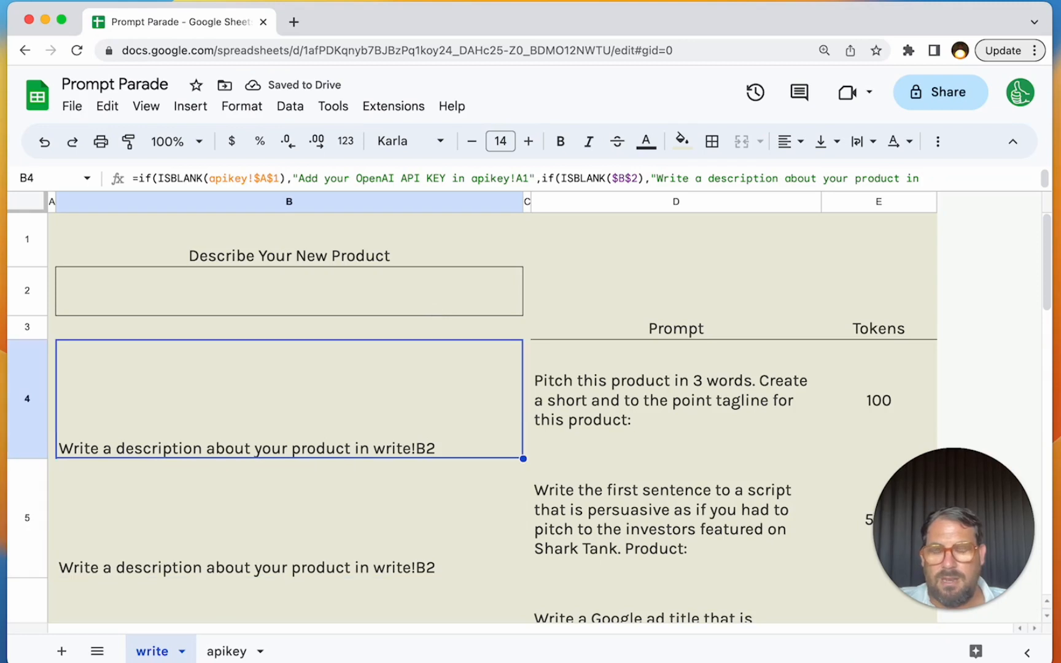
pyautogui.press('Down')
pyautogui.press('Down')
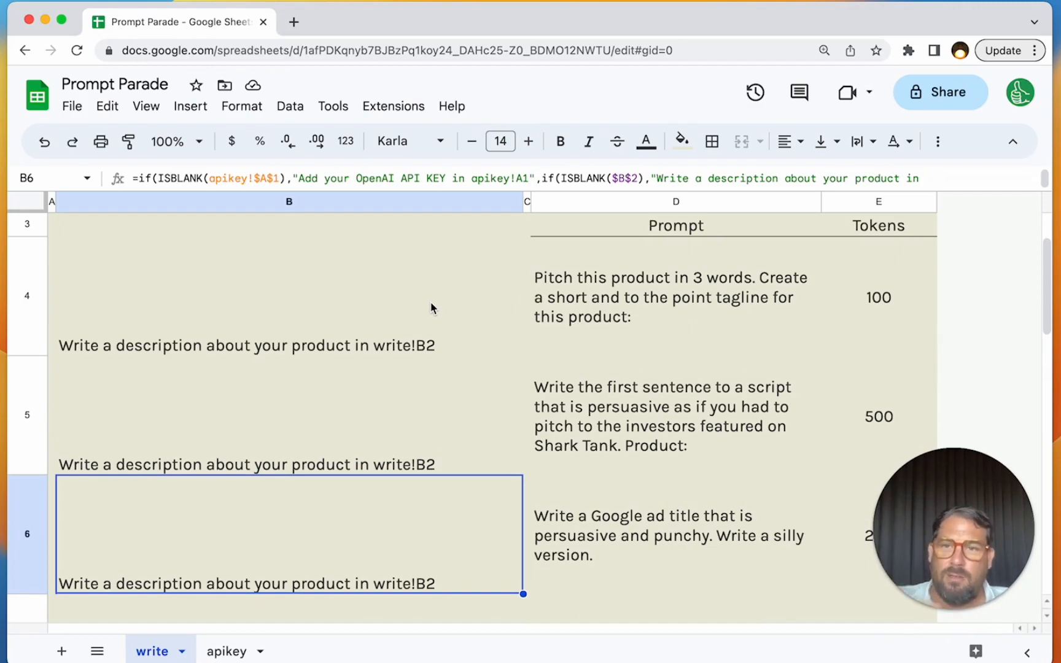
pyautogui.press('Up')
pyautogui.press('Up')
pyautogui.press('Up')
pyautogui.press('Up')
pyautogui.press('Up')
pyautogui.press('Down')
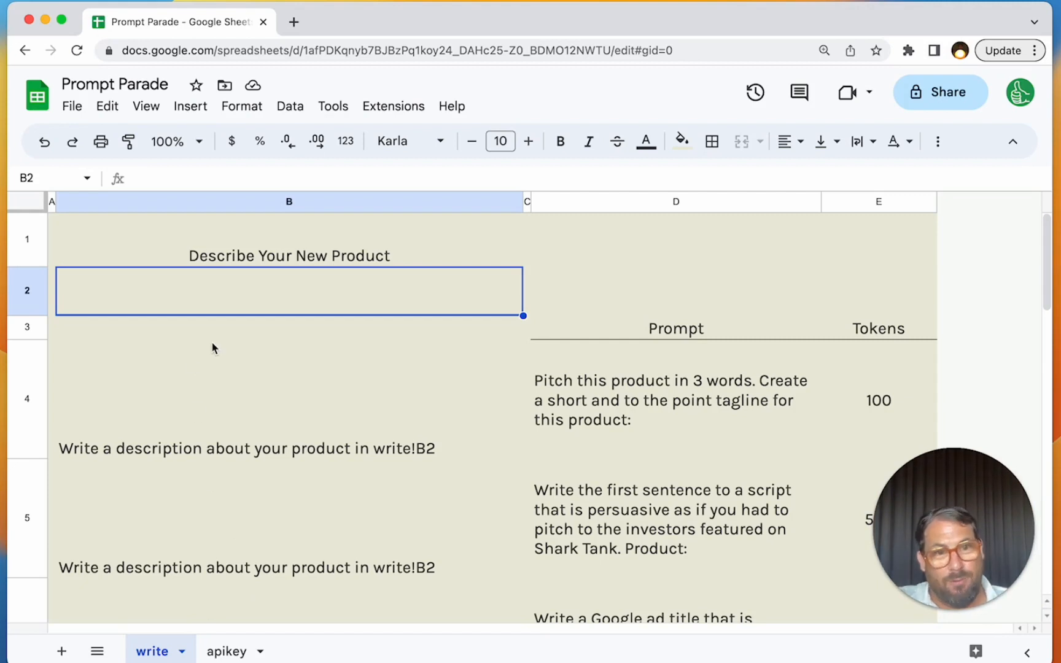
pyautogui.doubleClick(258, 295)
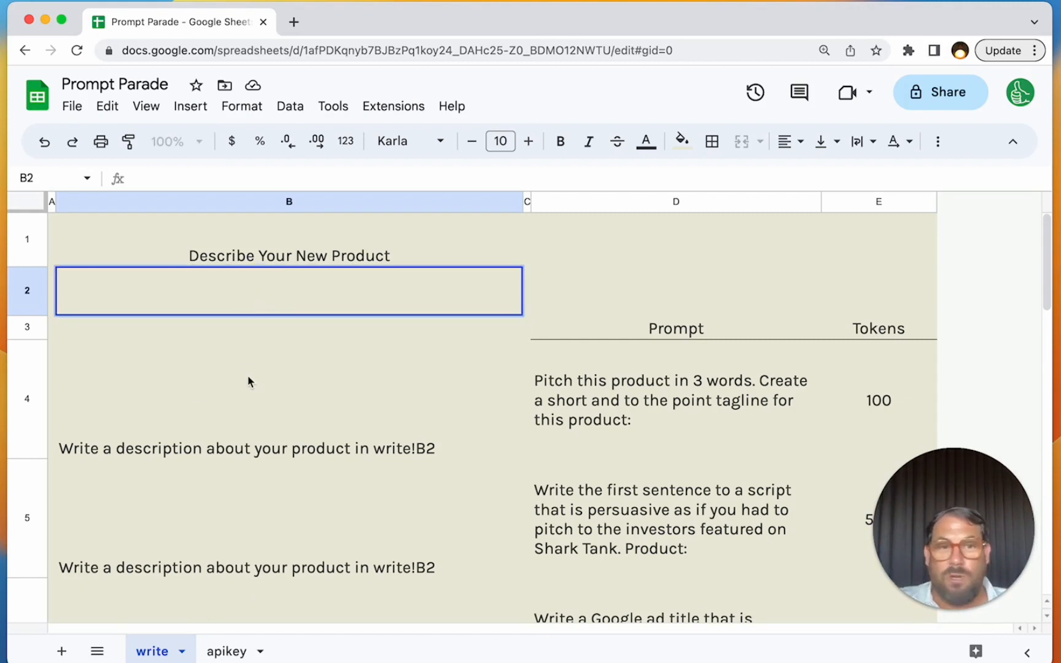
pyautogui.click(258, 415)
pyautogui.click(320, 305)
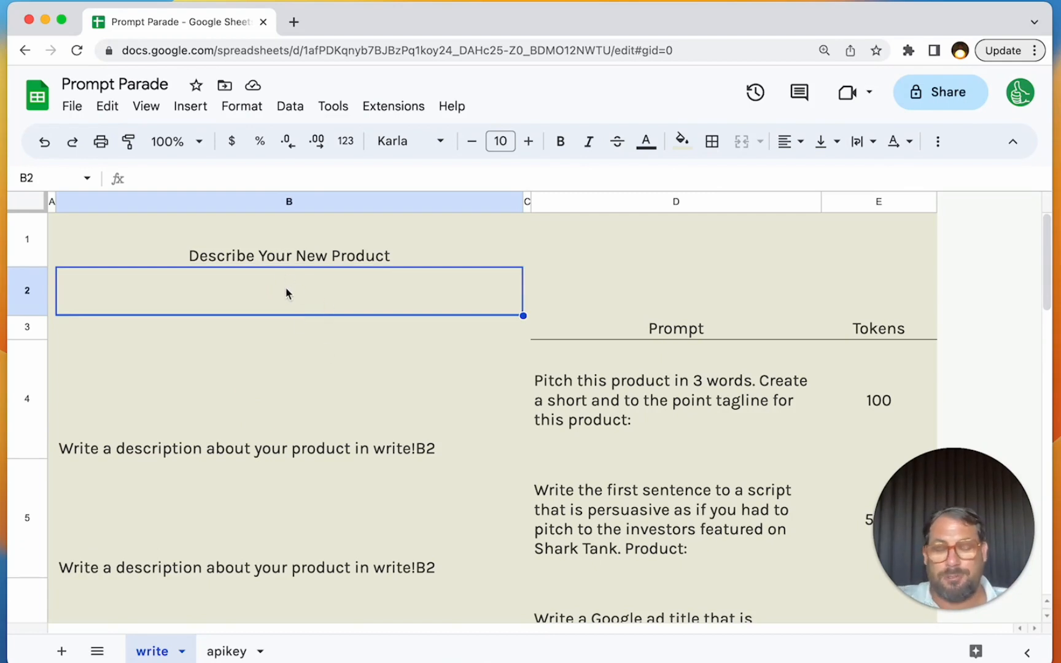
pyautogui.click(199, 417)
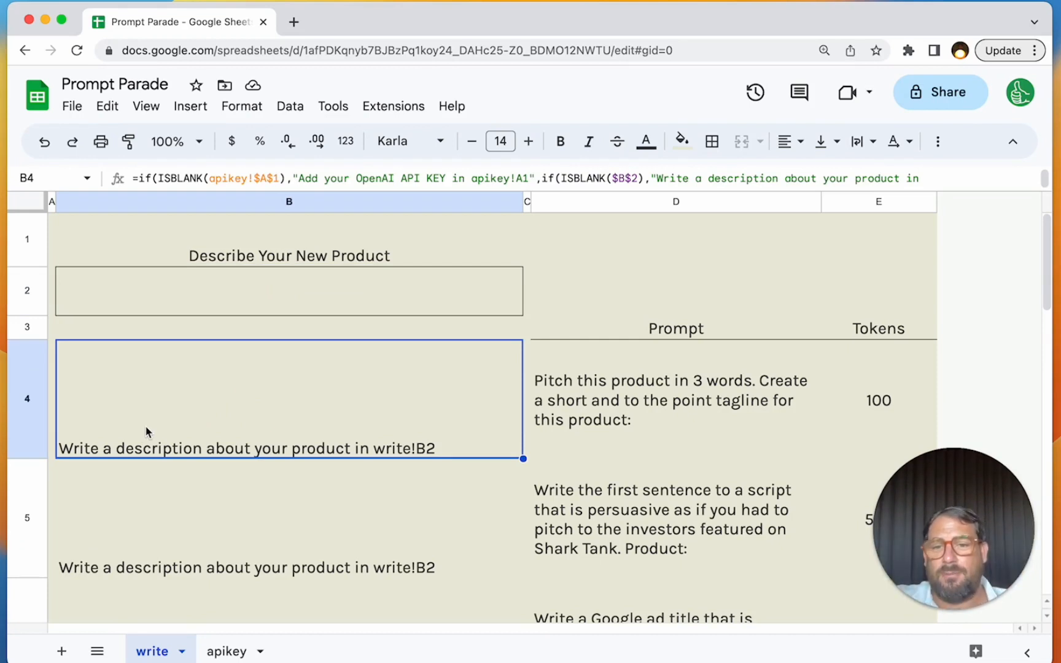
pyautogui.click(281, 296)
pyautogui.click(342, 413)
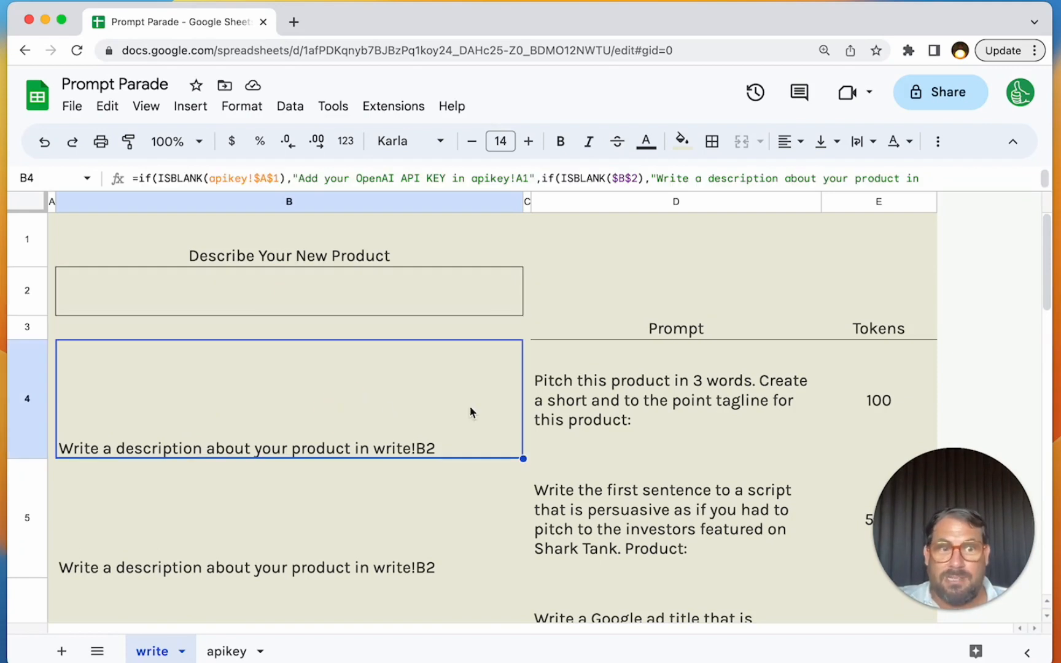
pyautogui.click(322, 285)
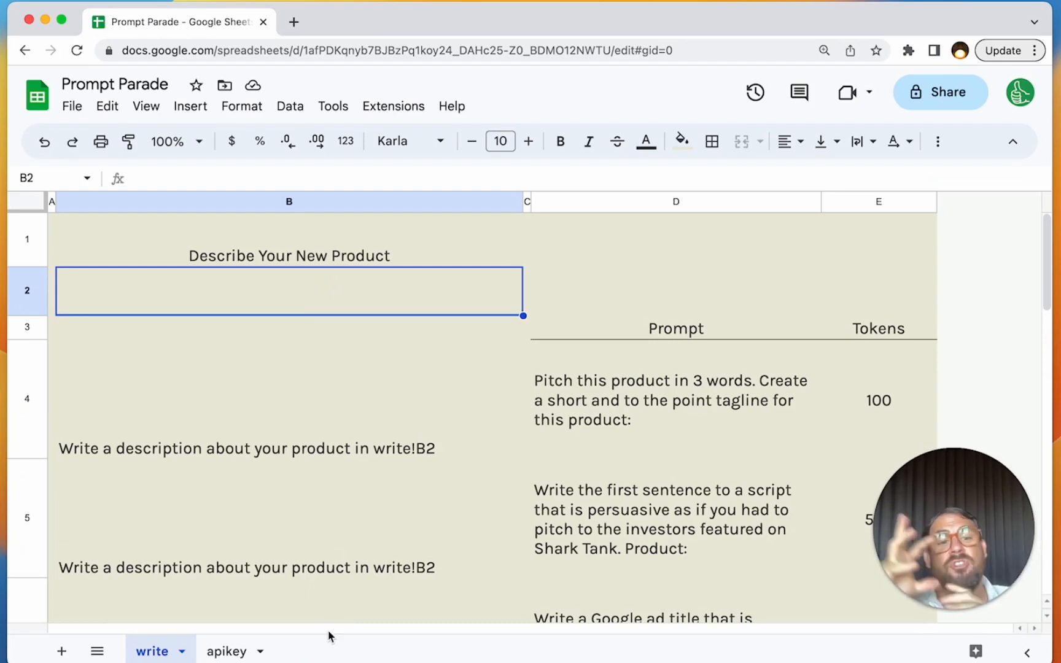
# - Add a new sheet, enter "Write a Description about your Product" in B3, and widen column B well beyond that text
pyautogui.click(61, 650)
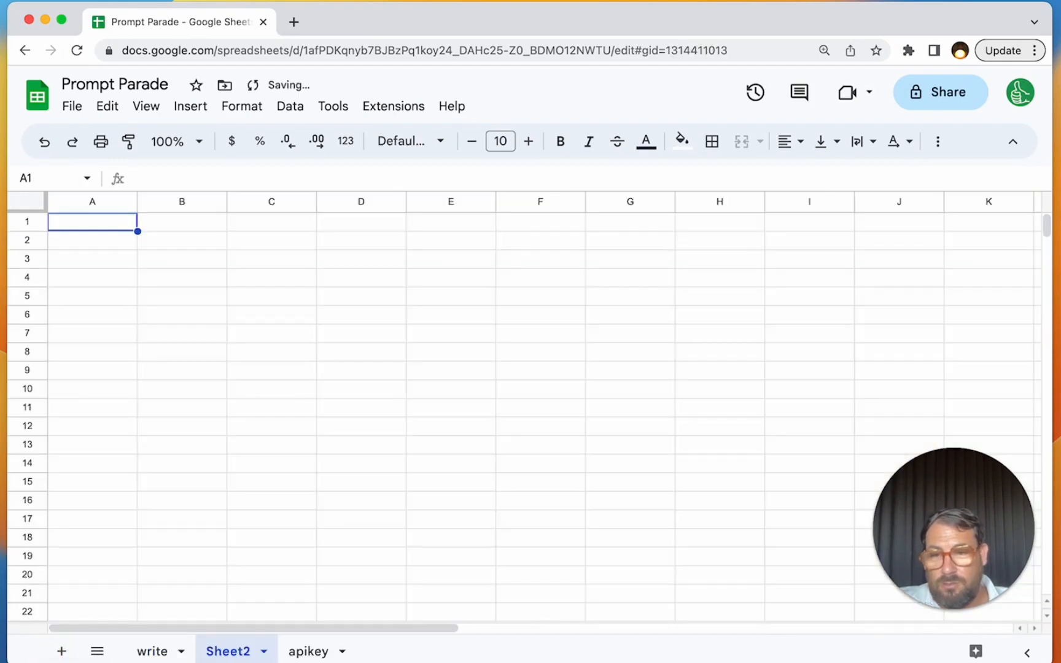
pyautogui.click(197, 262)
pyautogui.write('Write a D')
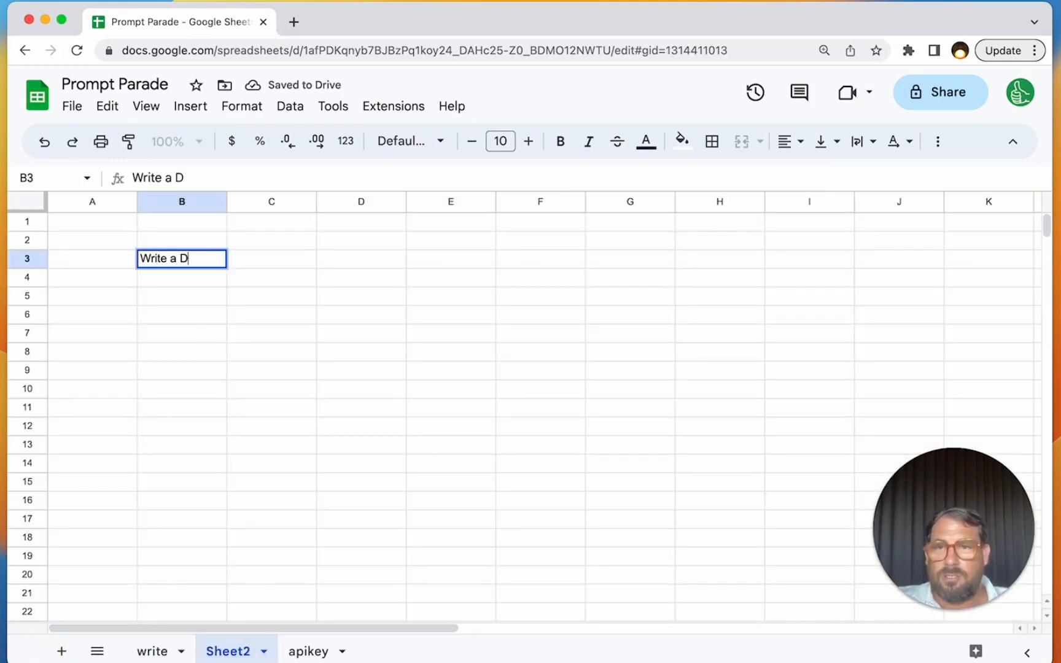
pyautogui.write('escription about your Product')
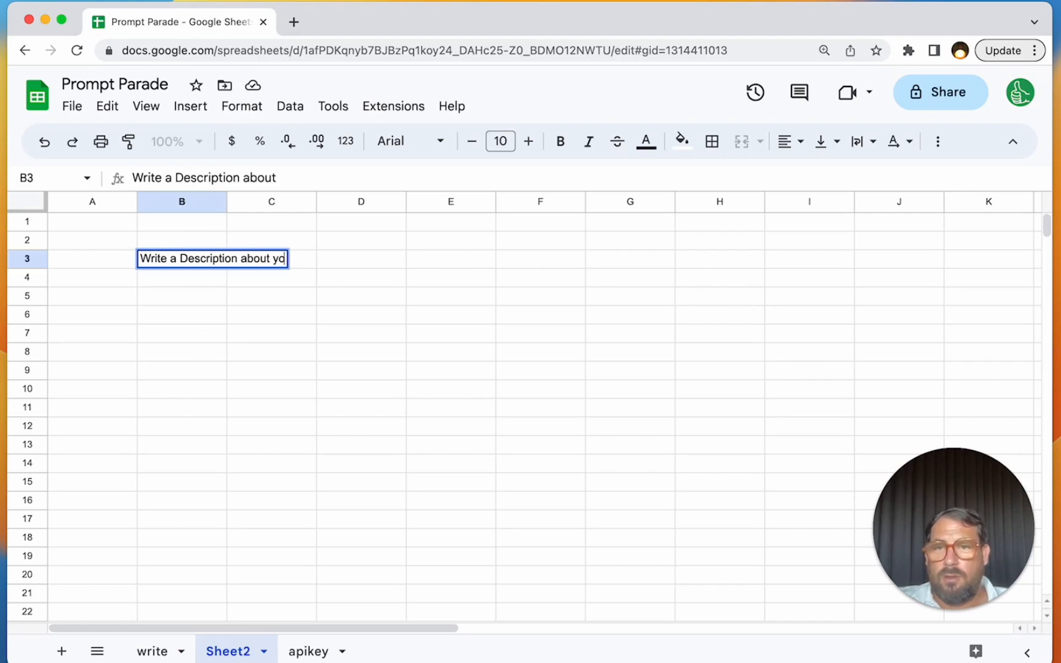
pyautogui.press('Return')
pyautogui.press('Left')
pyautogui.press('Right')
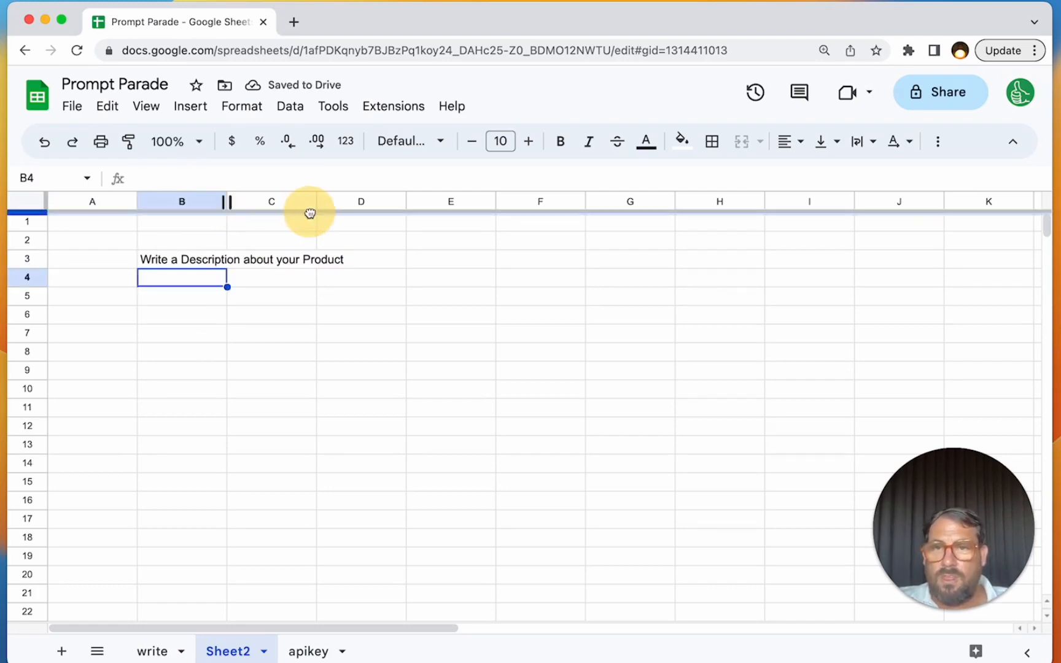
pyautogui.moveTo(226, 201); pyautogui.dragTo(487, 203)
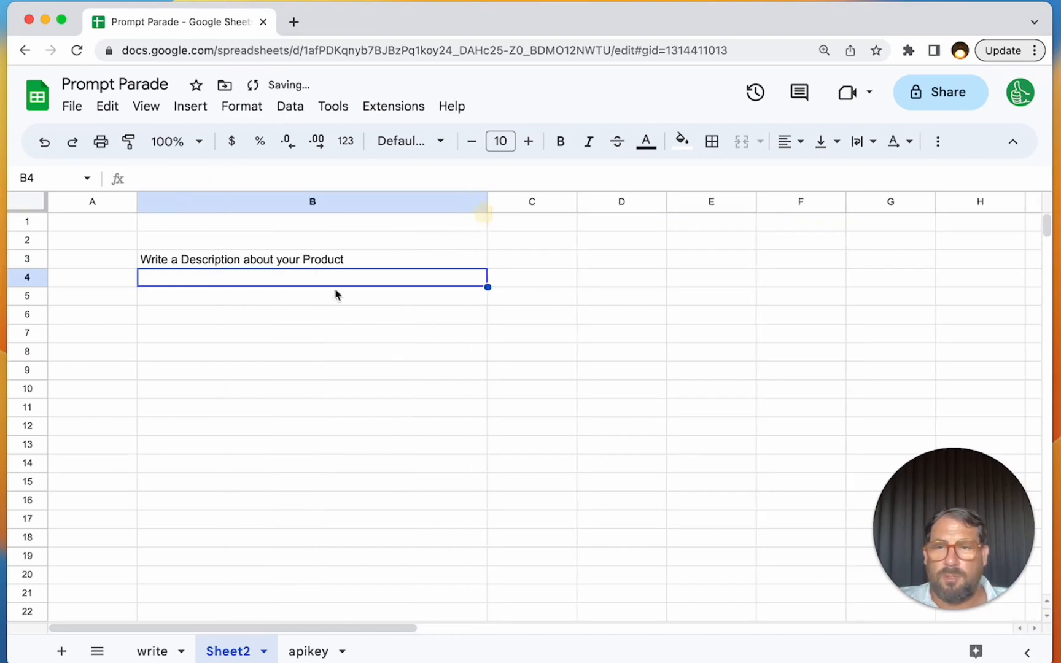
# - Apply the Papyrus Style from the Sheet Styles add-on to the new sheet, close the add-on, and select B4
pyautogui.click(614, 201)
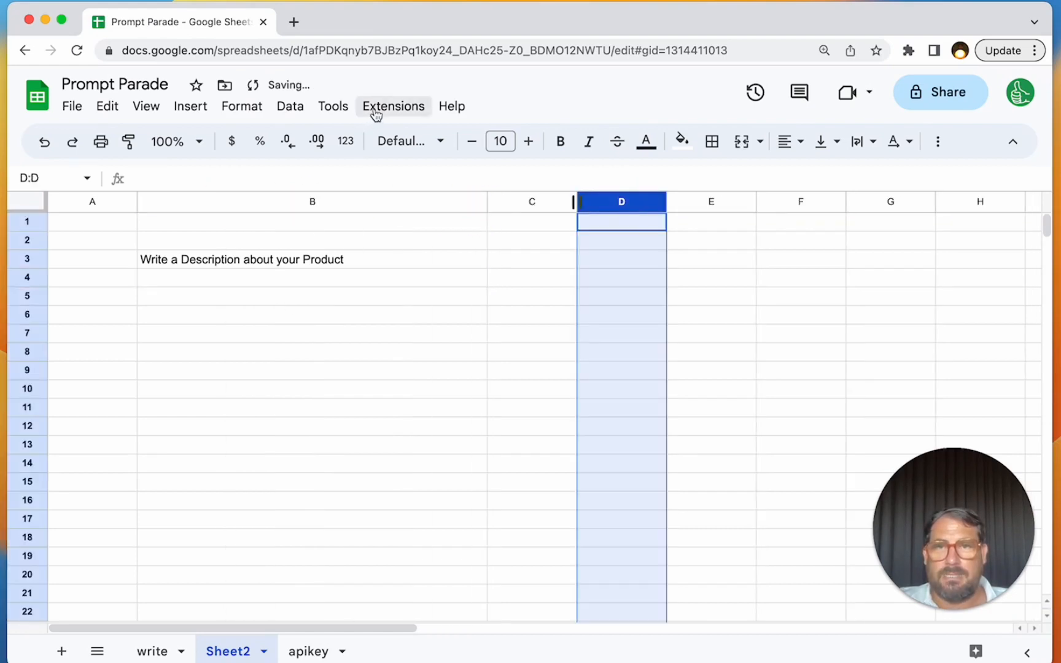
pyautogui.click(376, 108)
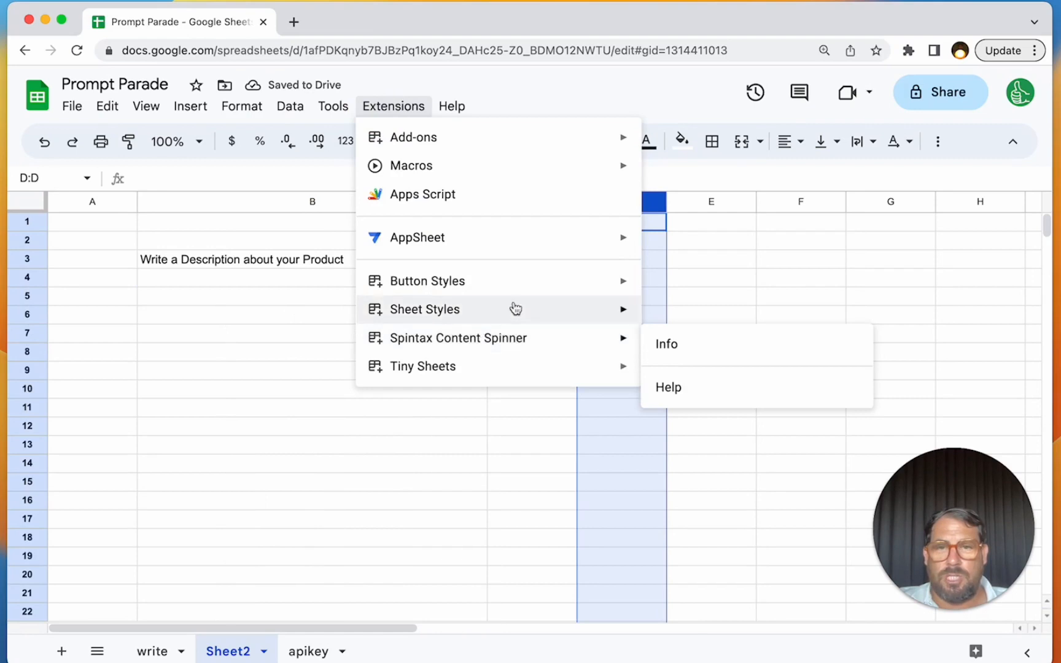
pyautogui.moveTo(514, 309)
pyautogui.click(666, 320)
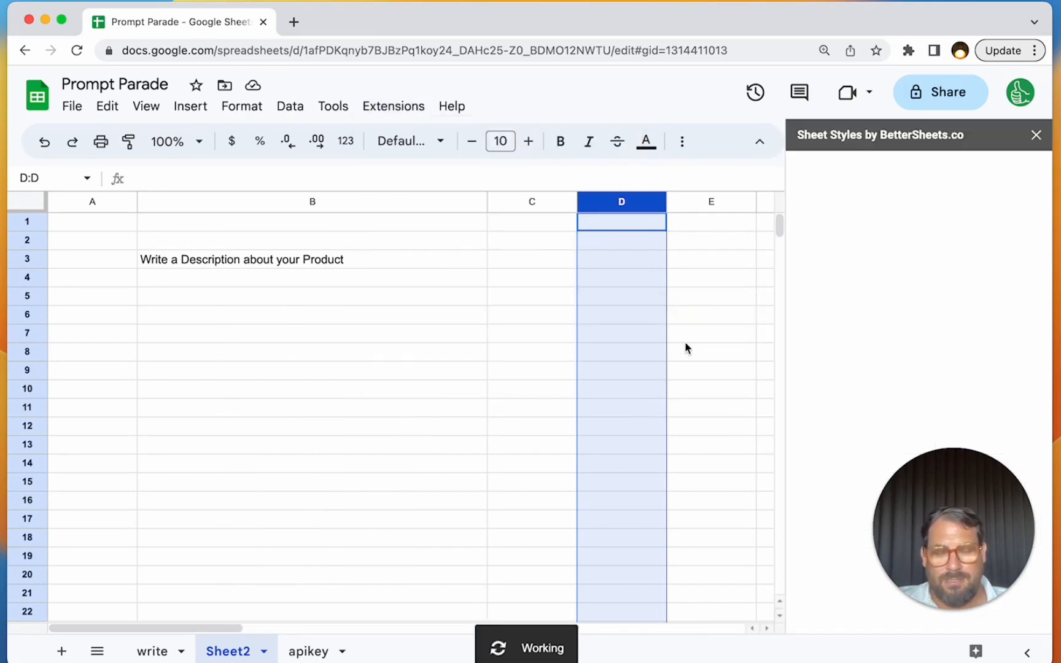
pyautogui.scroll(-2, 839, 482)
pyautogui.click(853, 568)
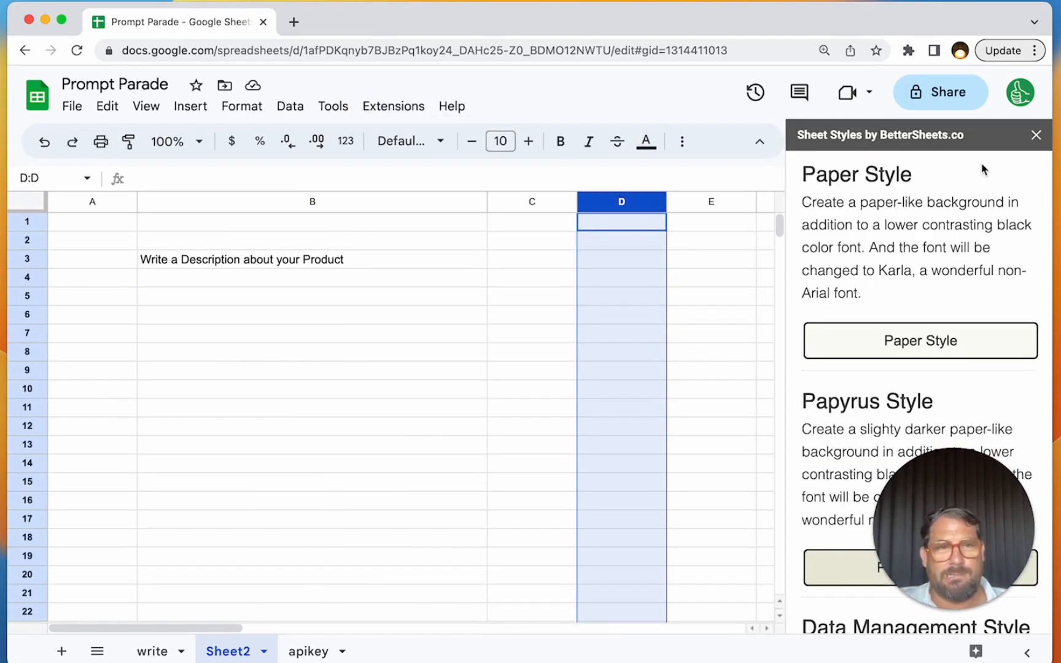
pyautogui.click(1037, 140)
pyautogui.click(256, 279)
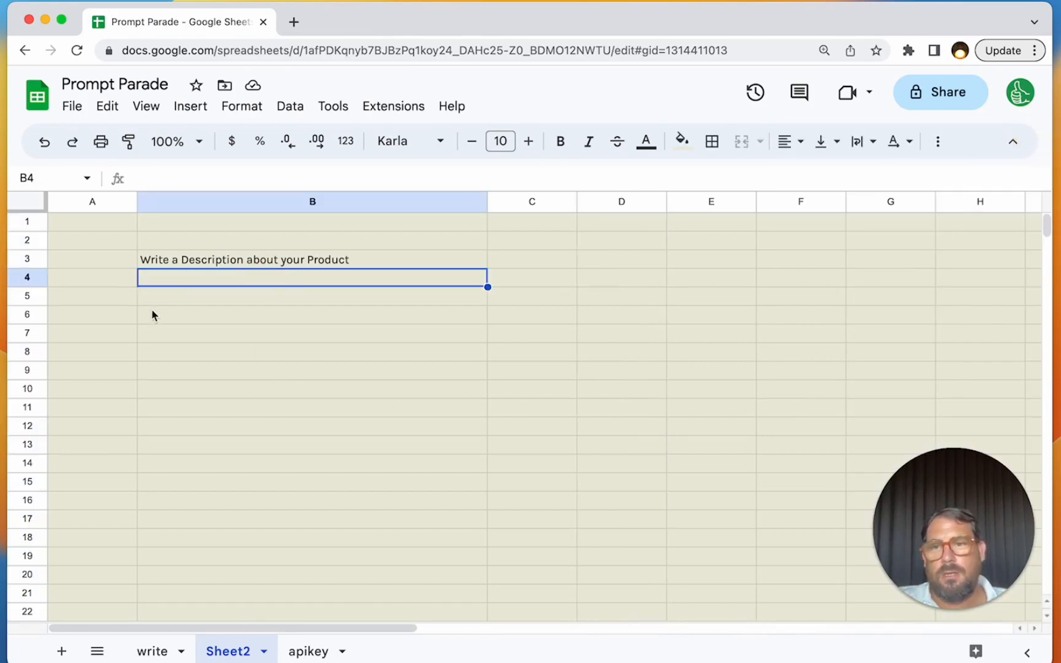
# - Enter the labels "Name:" in A5 and "What does it do?" in A6
pyautogui.click(111, 298)
pyautogui.write('Write the')
pyautogui.press('super+a')
pyautogui.write('N')
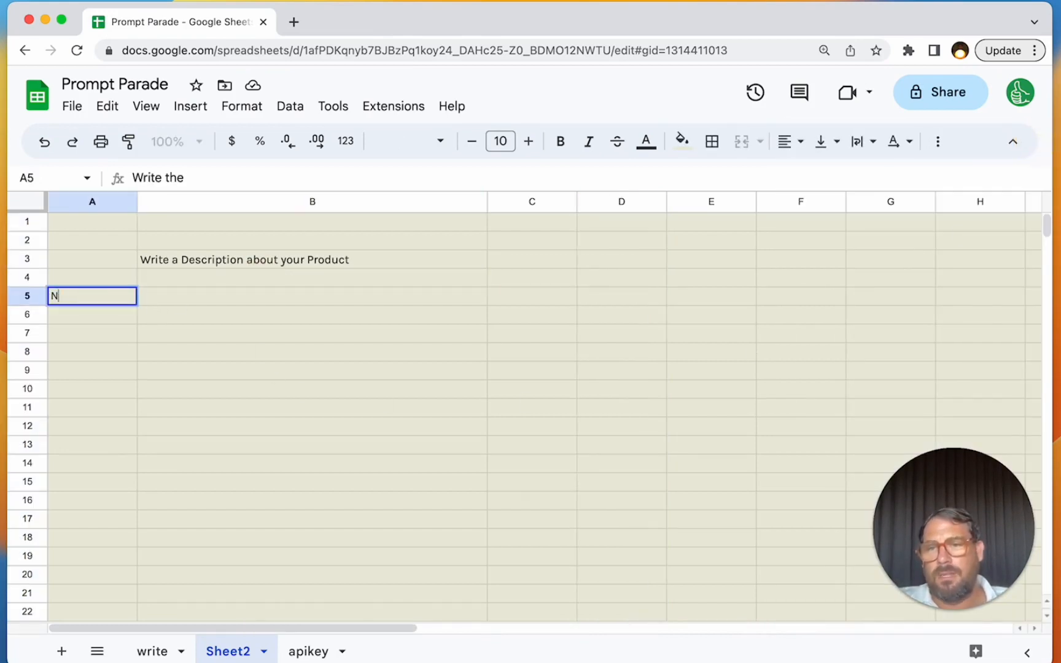
pyautogui.write('ame:')
pyautogui.press('Return')
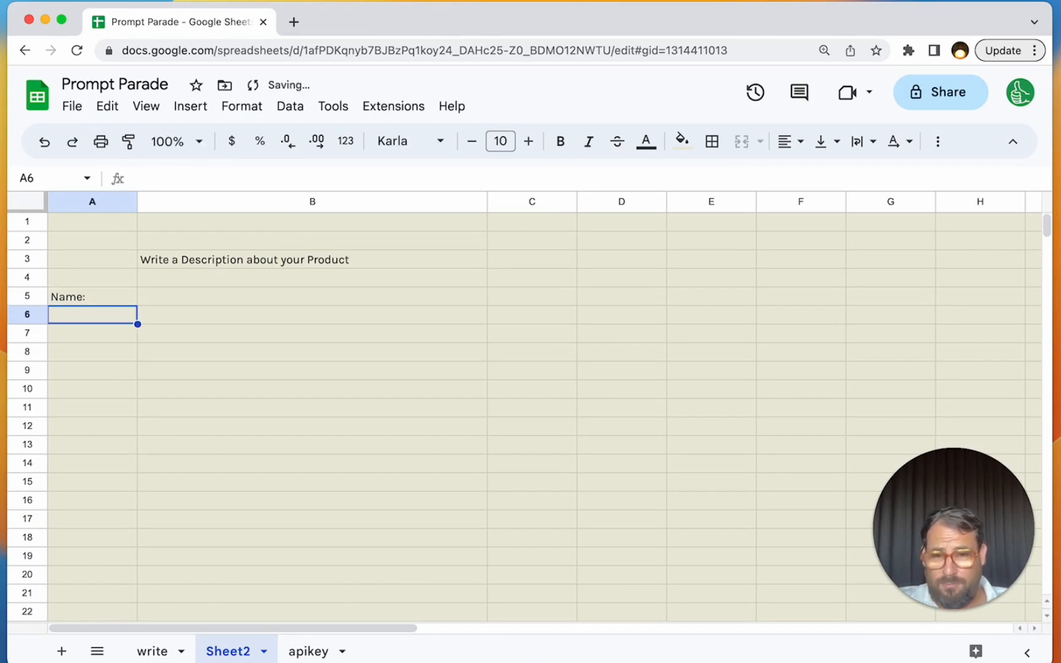
pyautogui.write('What does it do?')
pyautogui.press('Return')
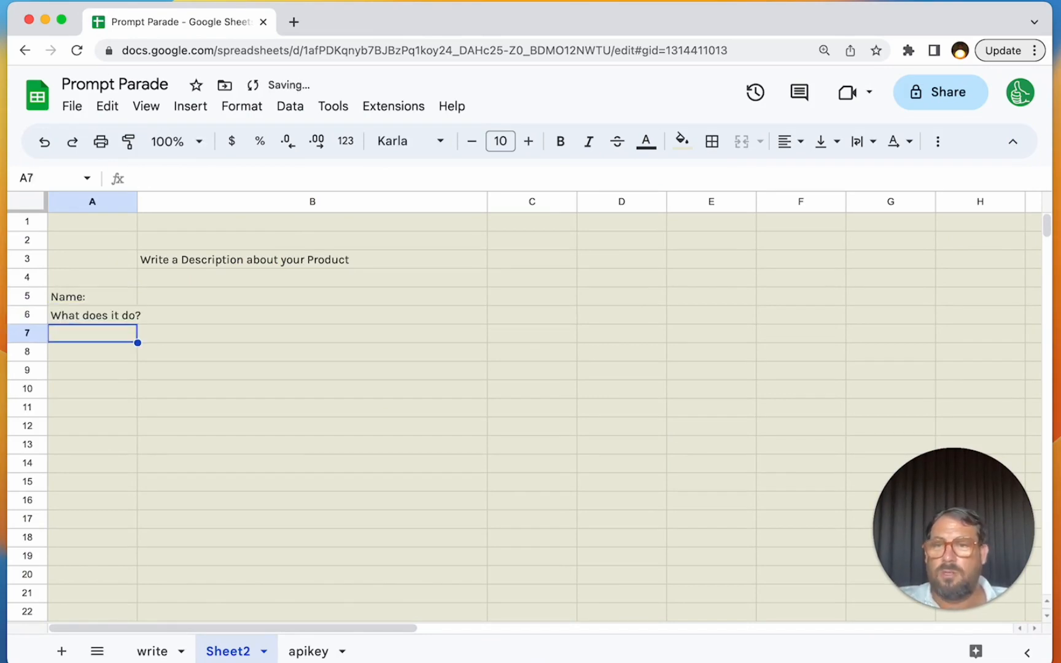
# - Enter the label "What are it's main features?" in A7
pyautogui.write("What are it'")
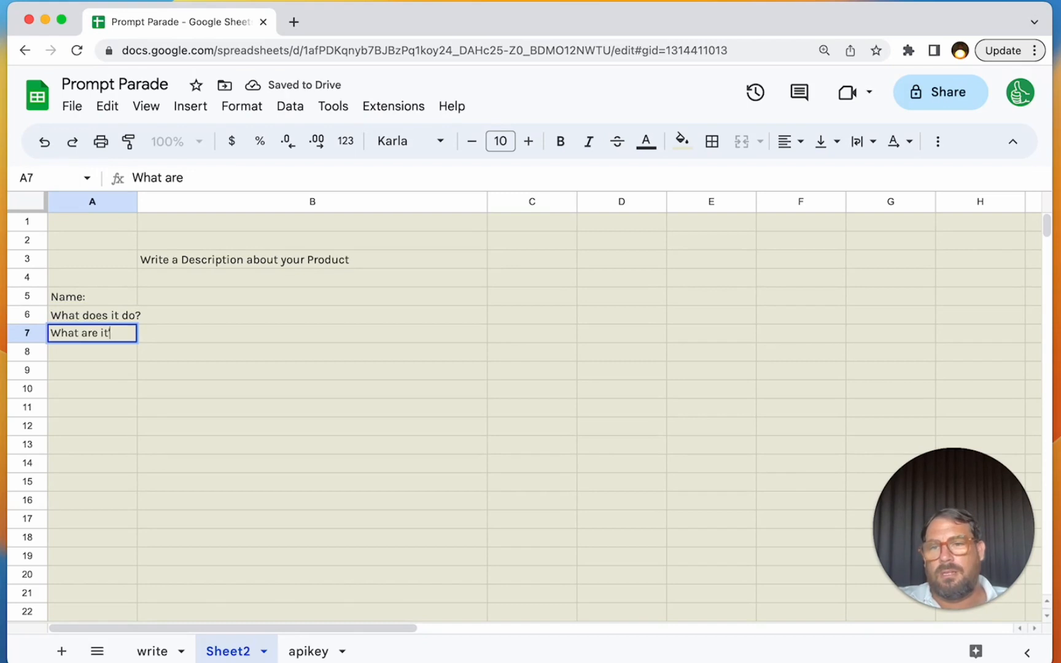
pyautogui.write('s')
pyautogui.press('super+a')
pyautogui.press('Right')
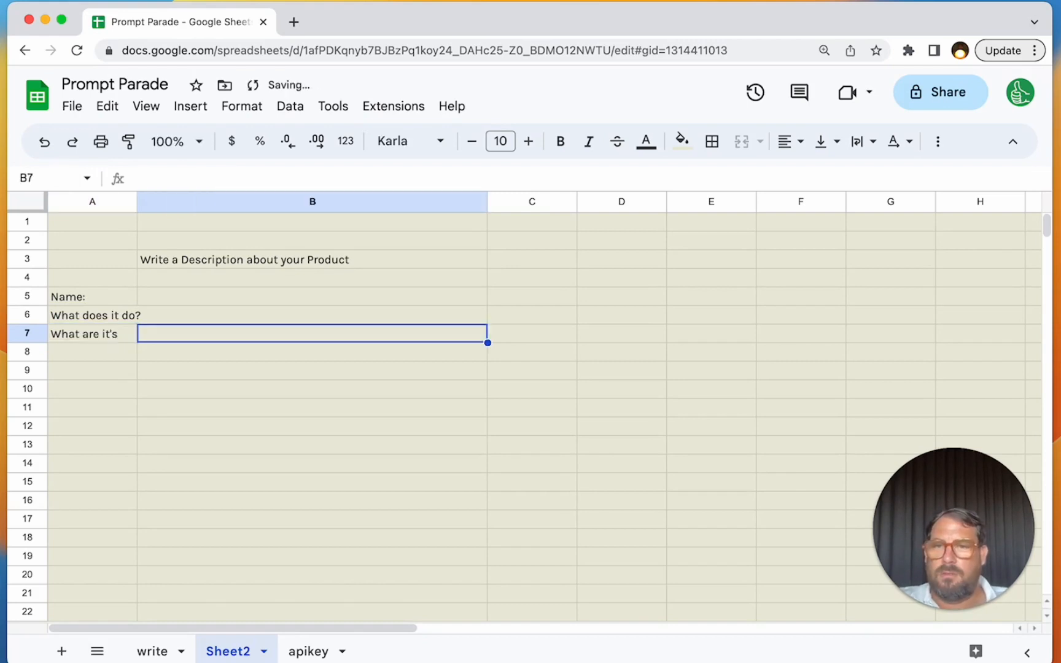
pyautogui.write('m')
pyautogui.press('Left')
pyautogui.press('Return')
pyautogui.write('main features?')
pyautogui.press('Return')
# - Enter "What are it's main benefits?" in A8 and "who is it for?" in A9
pyautogui.write('What ')
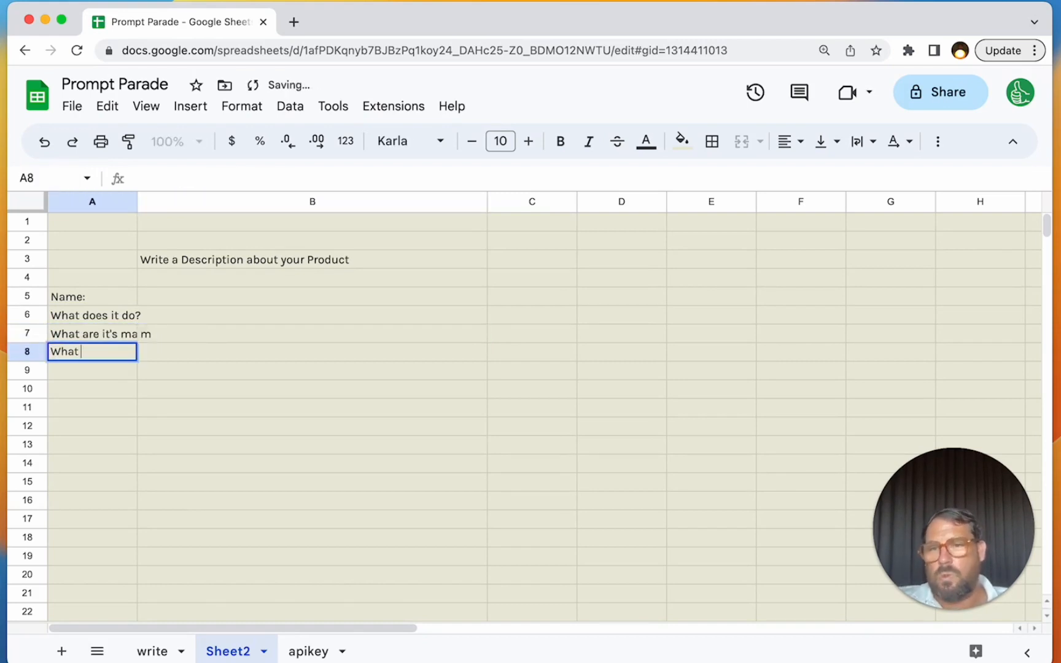
pyautogui.write("are it's main benefits?")
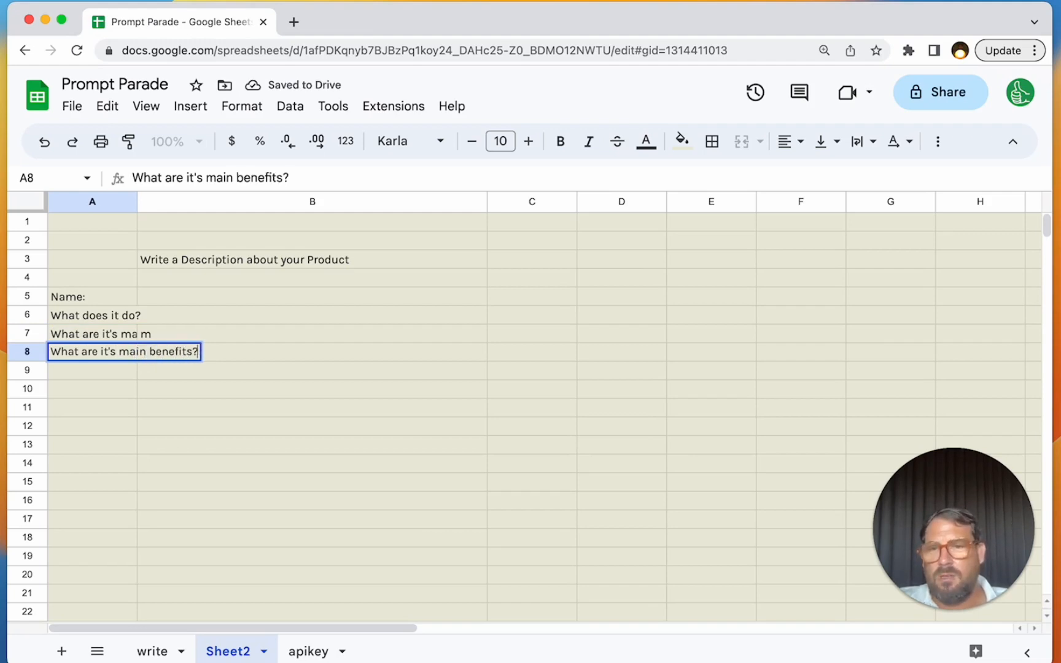
pyautogui.press('Return')
pyautogui.write('who is it for?')
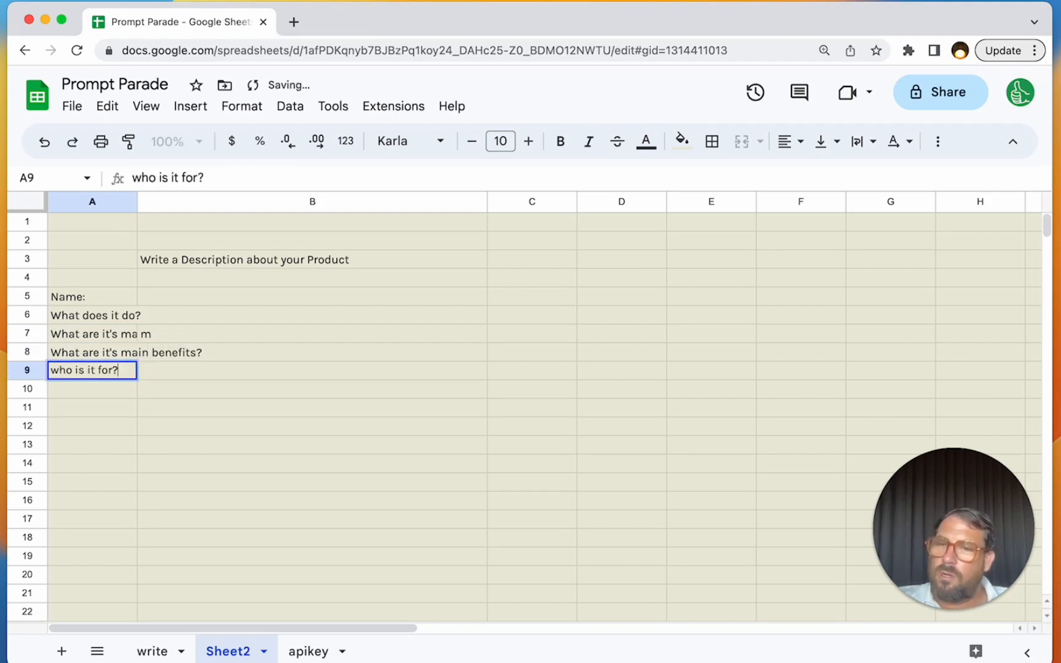
pyautogui.press('Return')
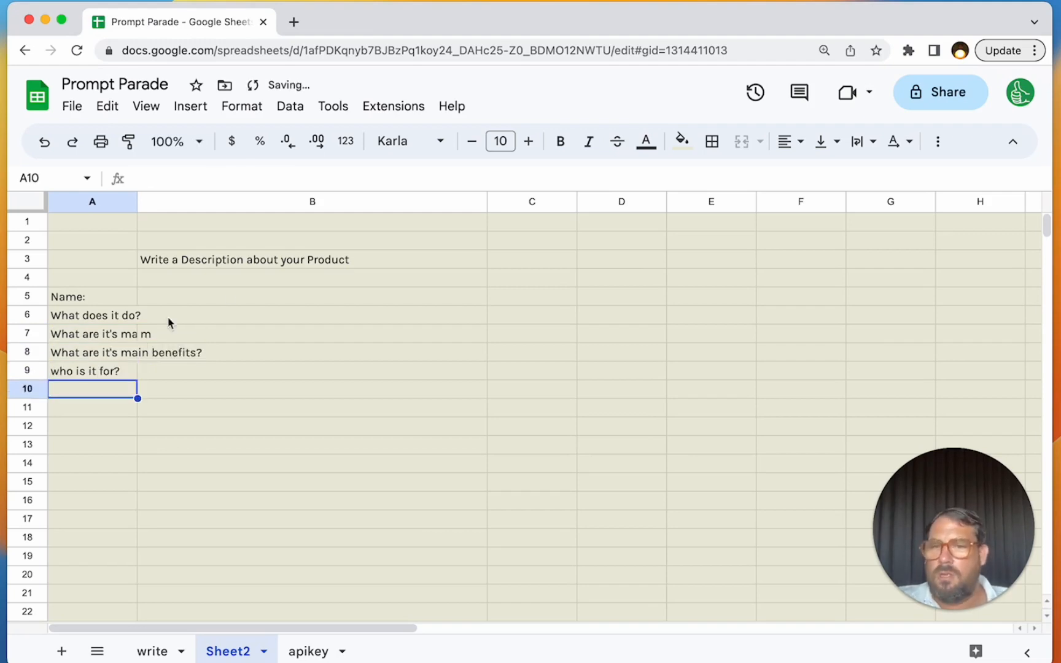
# - Make row 4 about four times taller to leave room for the product description
pyautogui.click(221, 352)
pyautogui.moveTo(220, 302); pyautogui.dragTo(223, 379)
pyautogui.click(222, 276)
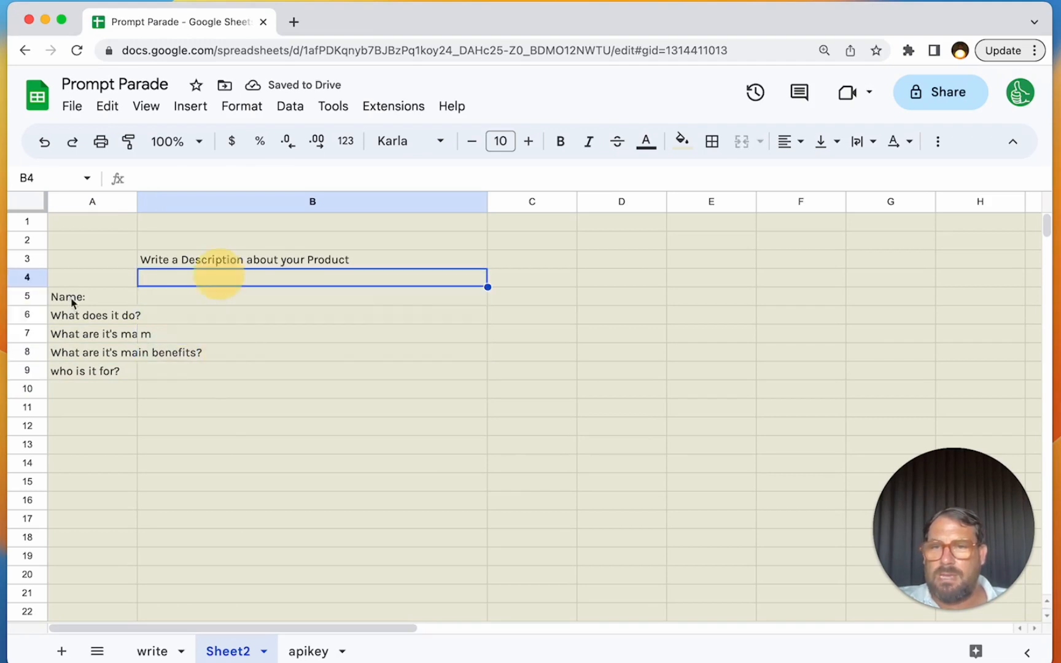
pyautogui.moveTo(27, 287); pyautogui.dragTo(29, 352)
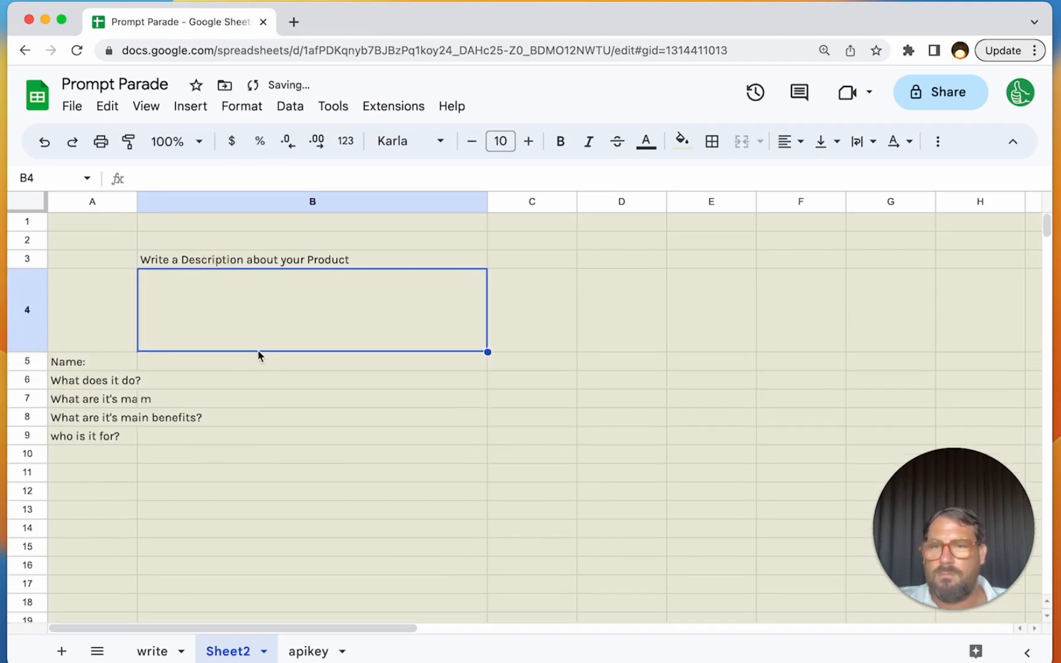
# - Start a formula in B4 with the text string "Product name is "
pyautogui.doubleClick(277, 315)
pyautogui.write('=')
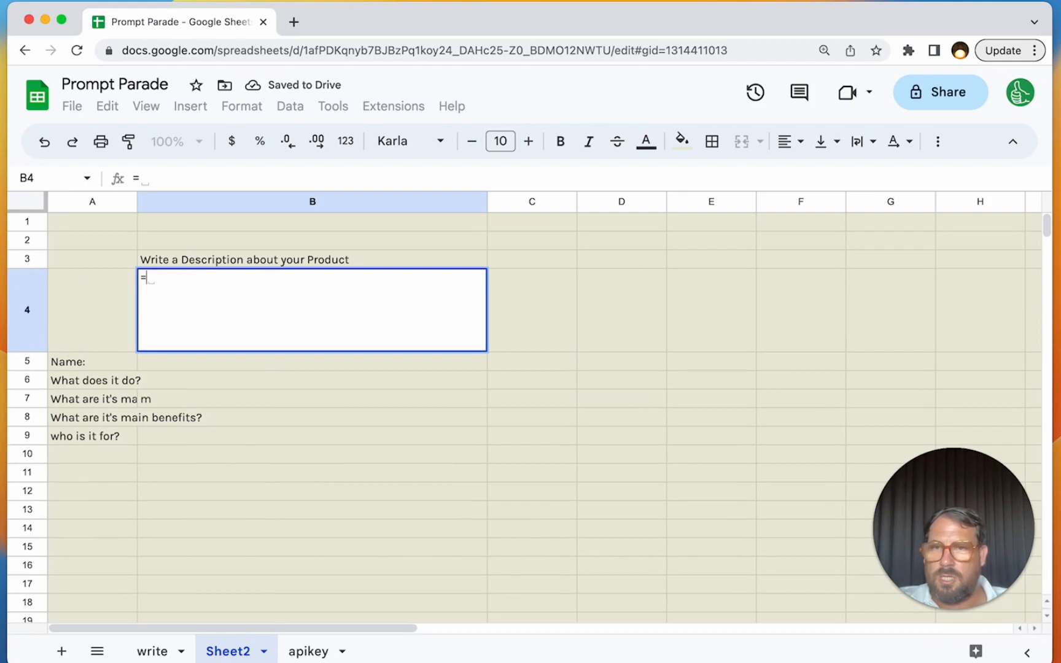
pyautogui.write('"Product name')
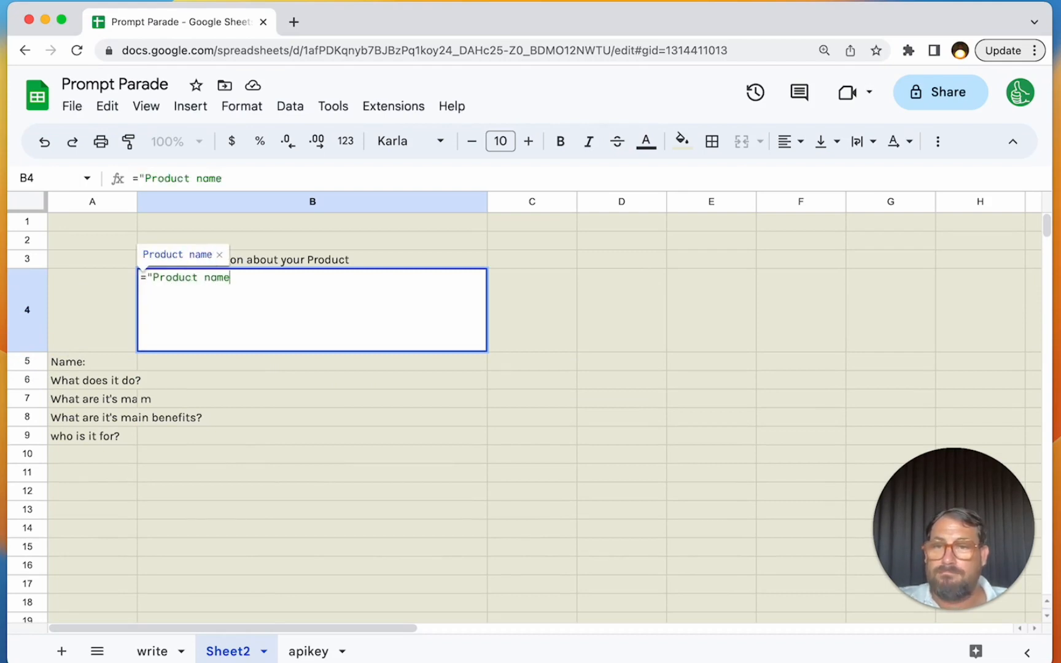
pyautogui.write(' is "')
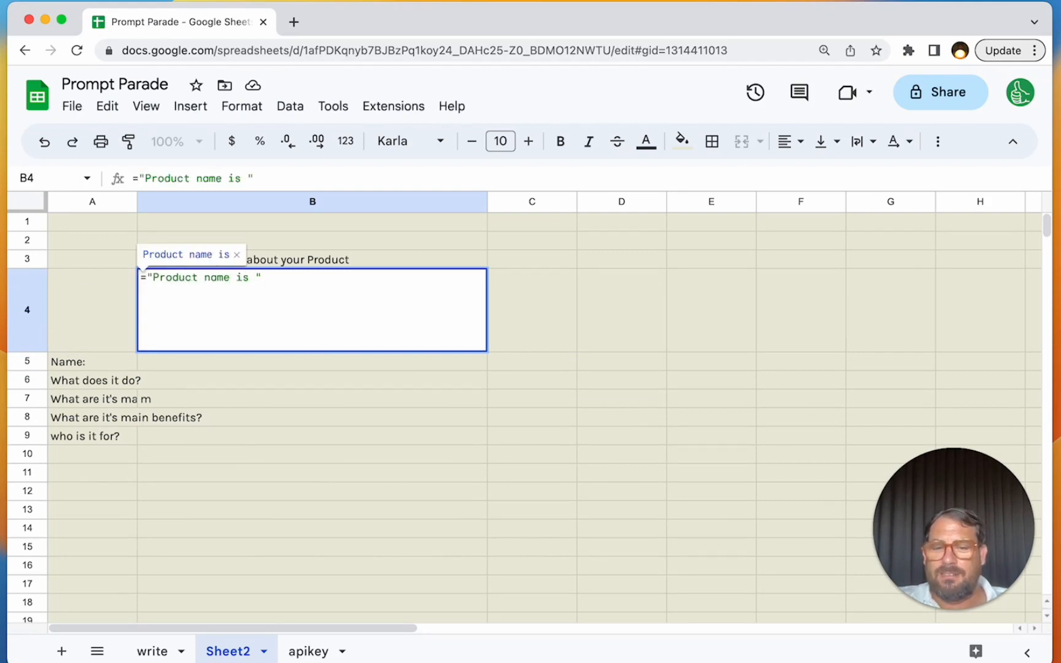
pyautogui.write('&B')
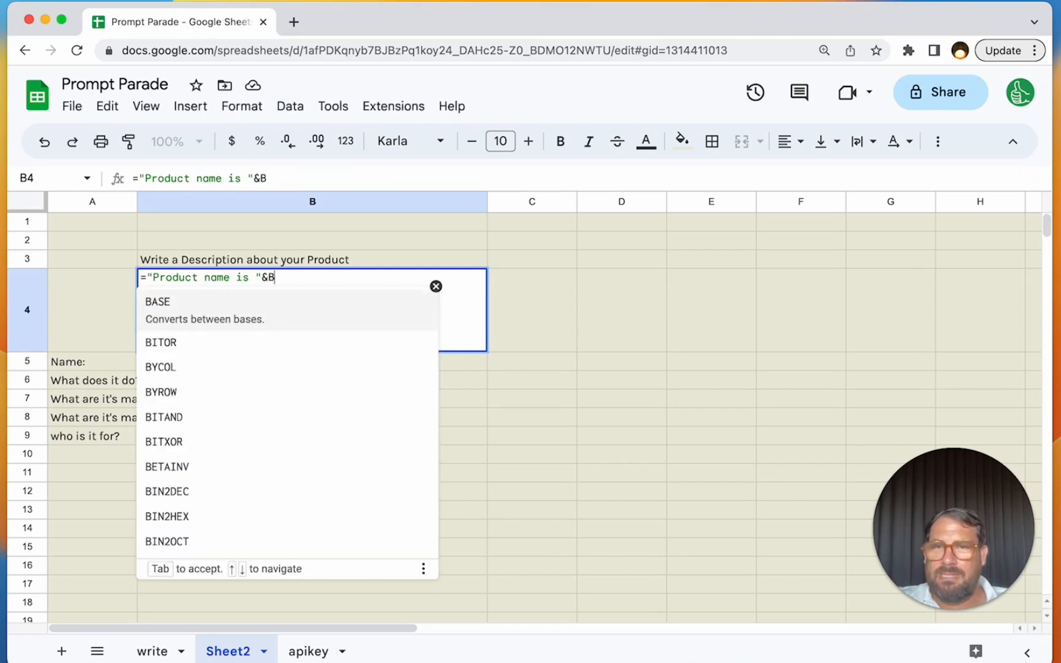
pyautogui.write('5')
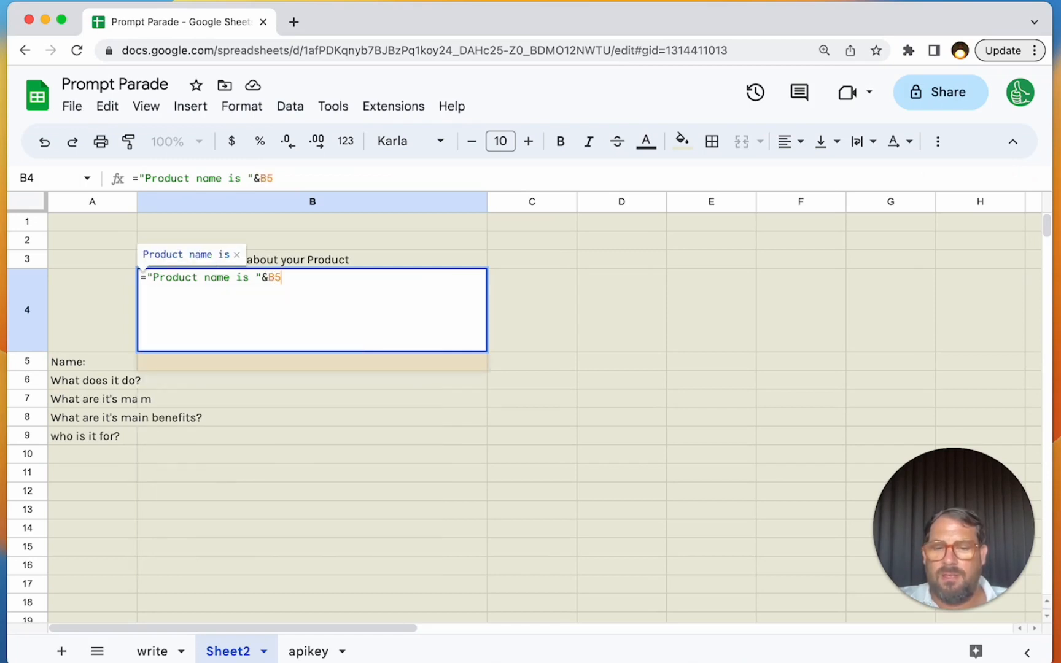
pyautogui.write('&" ')
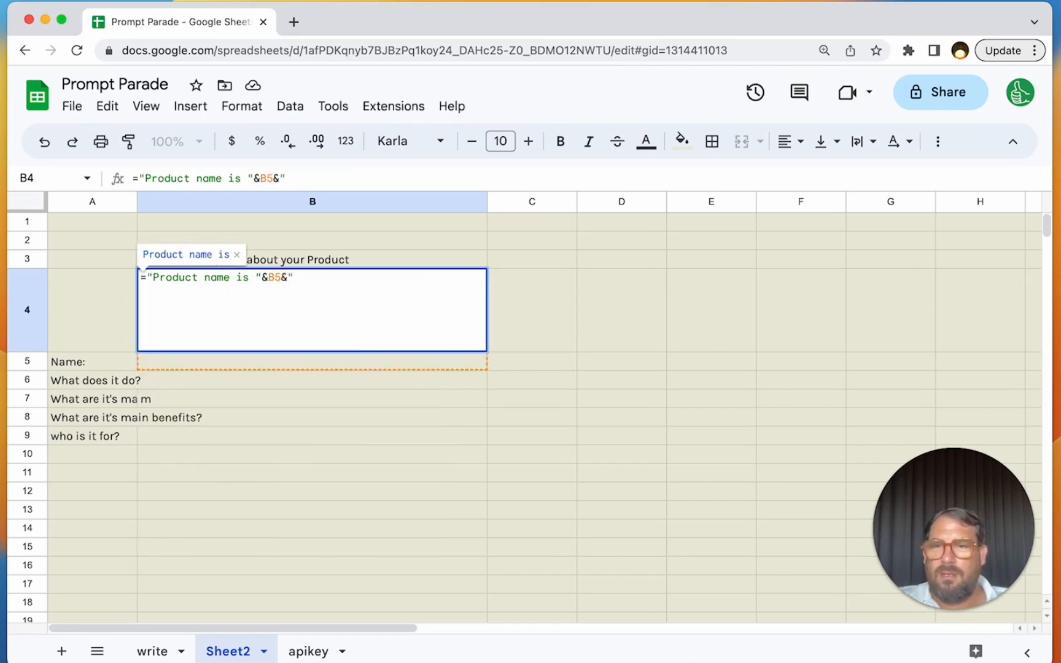
pyautogui.write('It d')
pyautogui.press('BackSpace')
pyautogui.press('BackSpace')
pyautogui.press('BackSpace')
pyautogui.press('BackSpace')
pyautogui.press('BackSpace')
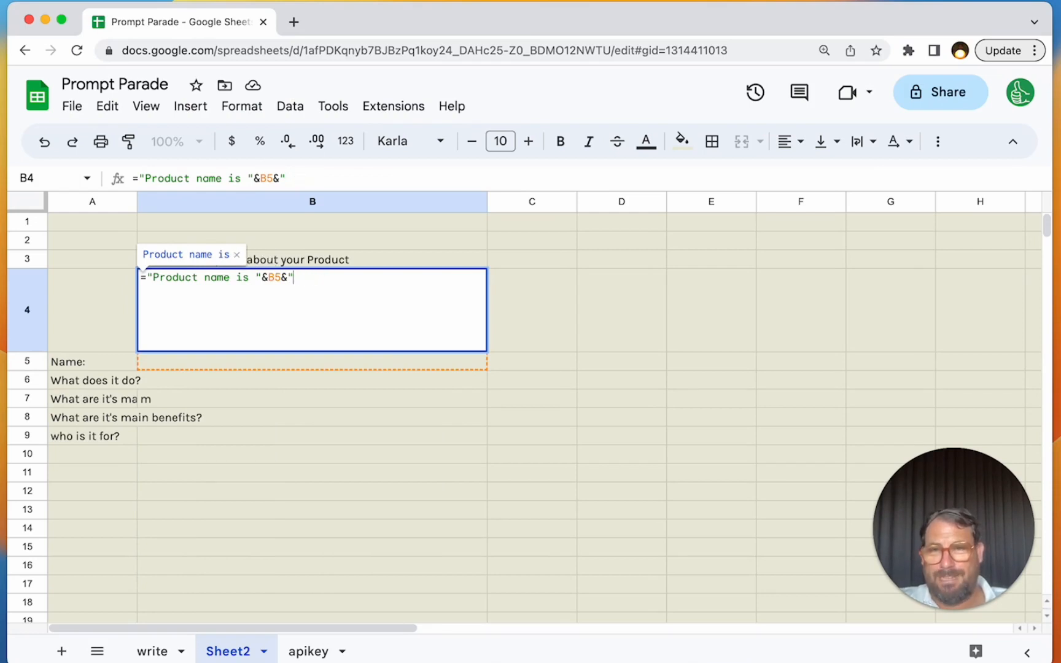
pyautogui.press('BackSpace')
pyautogui.write('" "')
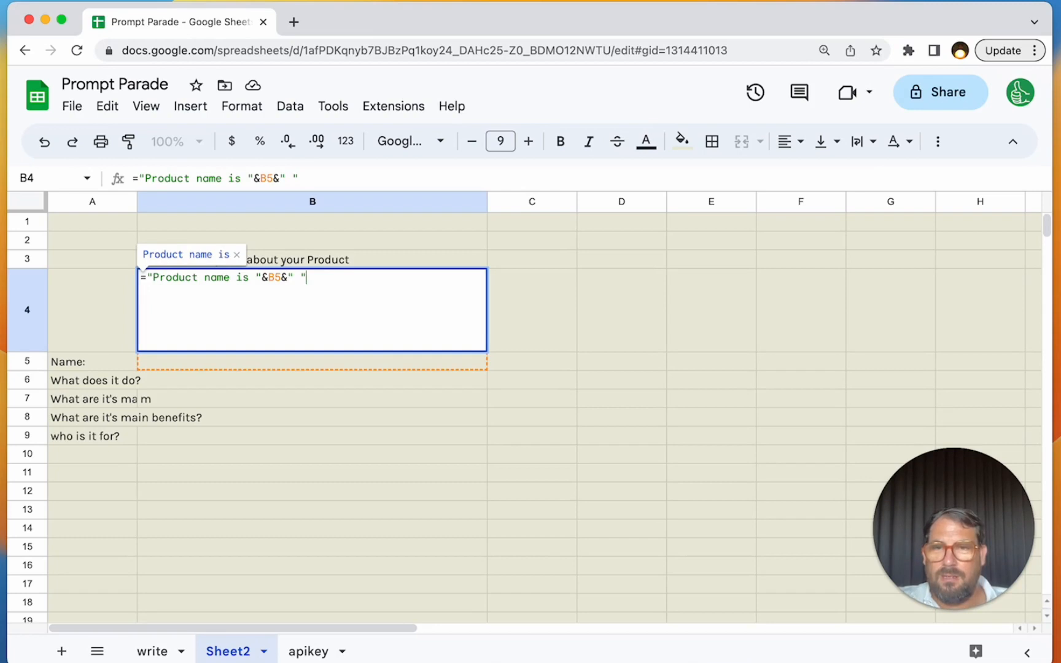
pyautogui.write('&')
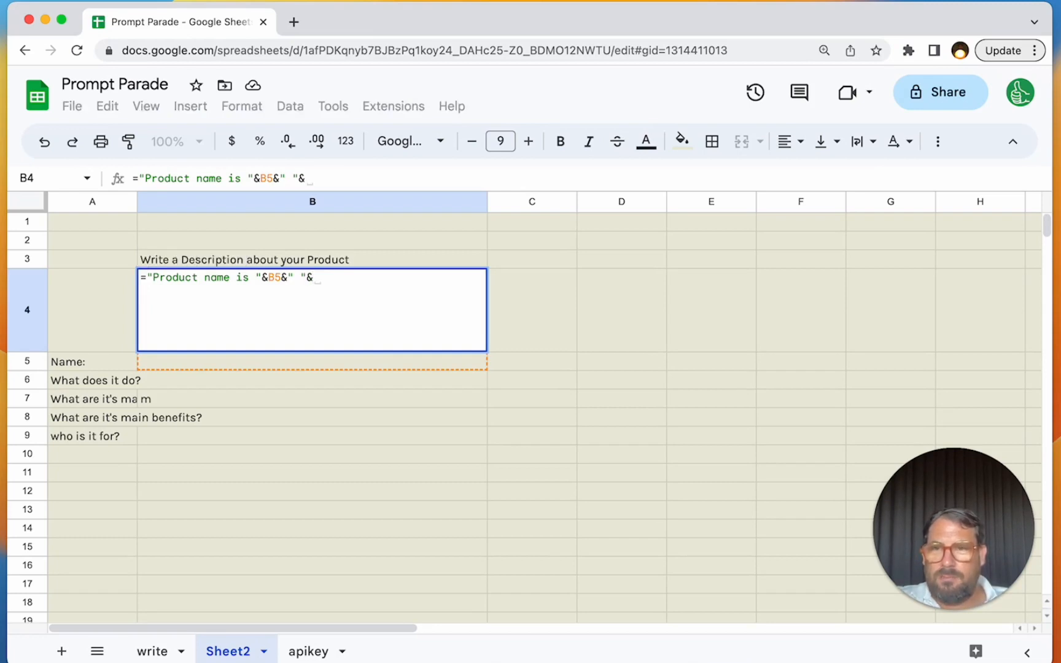
pyautogui.write('B6&" "')
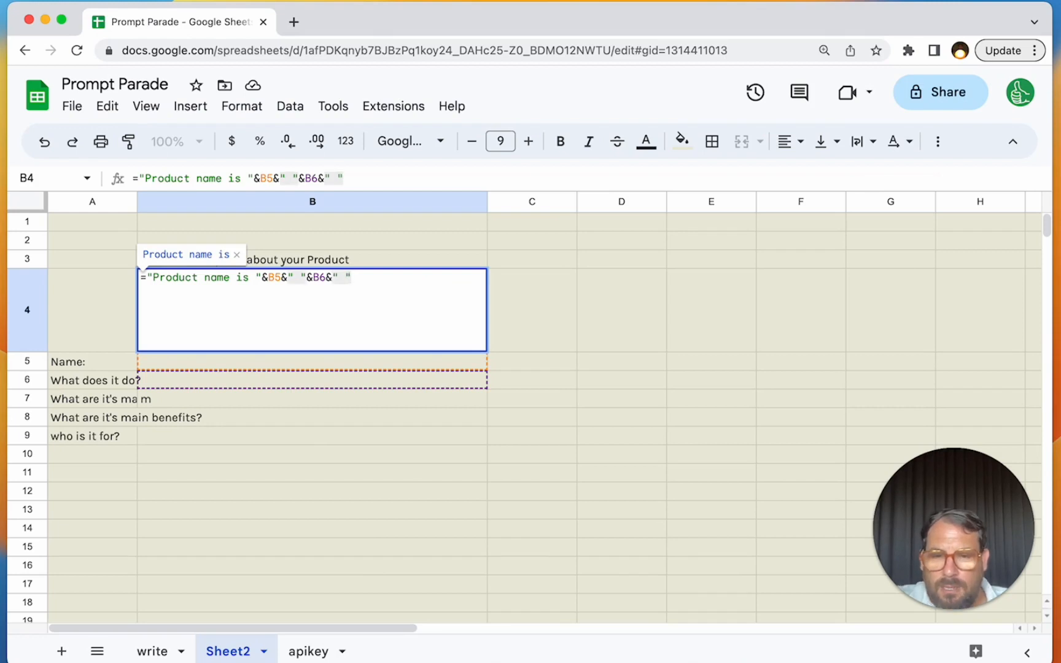
pyautogui.write('&B7')
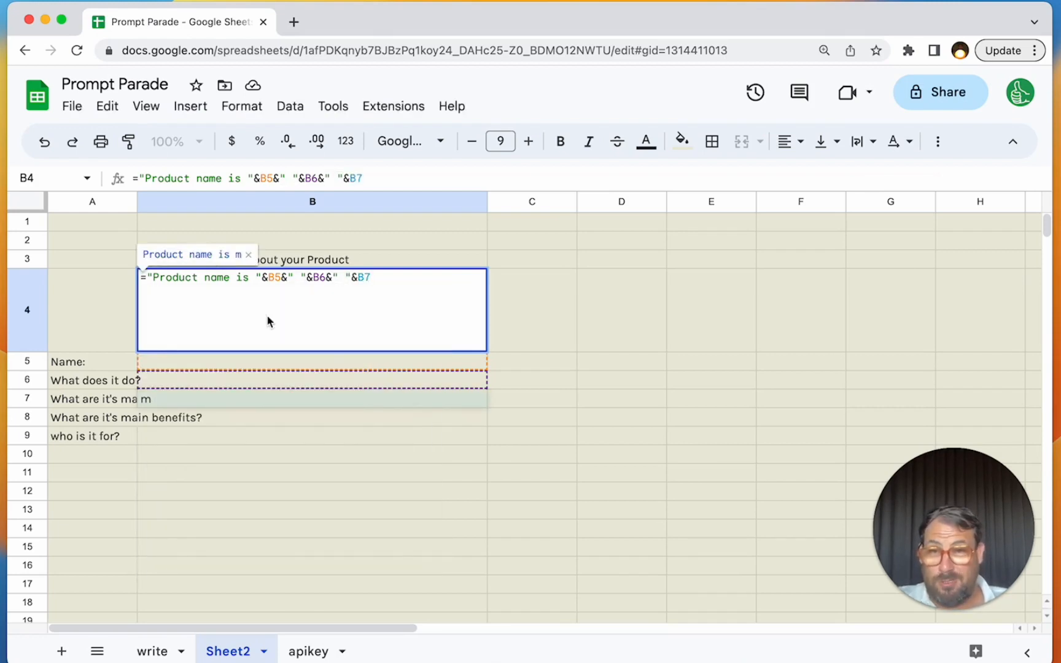
pyautogui.moveTo(261, 277); pyautogui.dragTo(353, 307)
pyautogui.press('BackSpace')
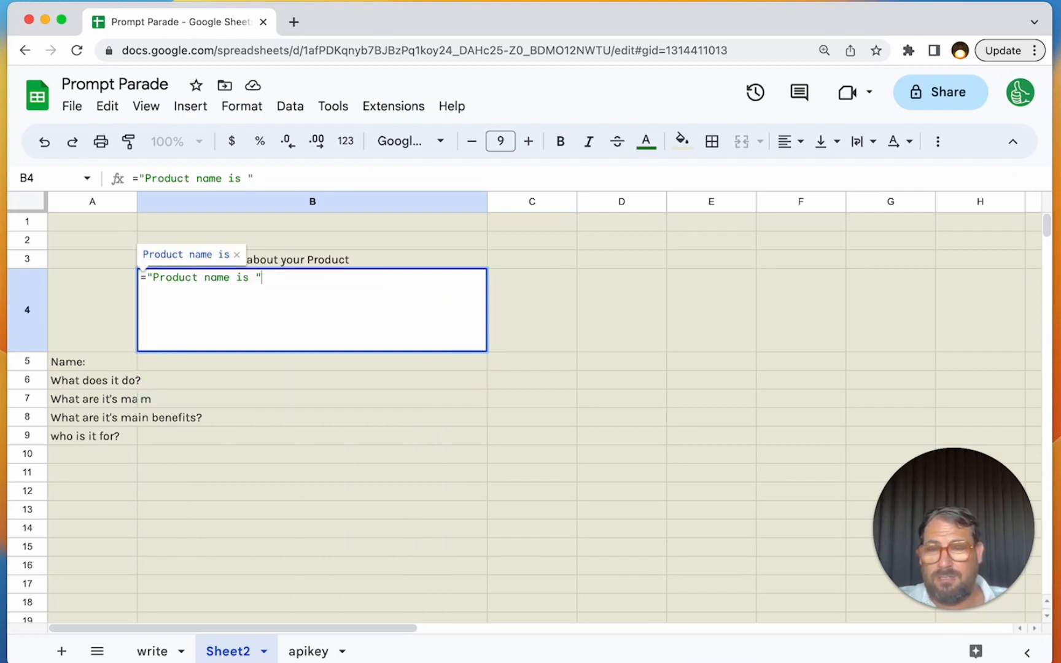
# - Wrap the B4 text in CONCATENATE and append a JOIN of the answer cells from B5 downward, using a space as delimiter
pyautogui.press('super+Left')
pyautogui.press('Right')
pyautogui.write('concatenate(')
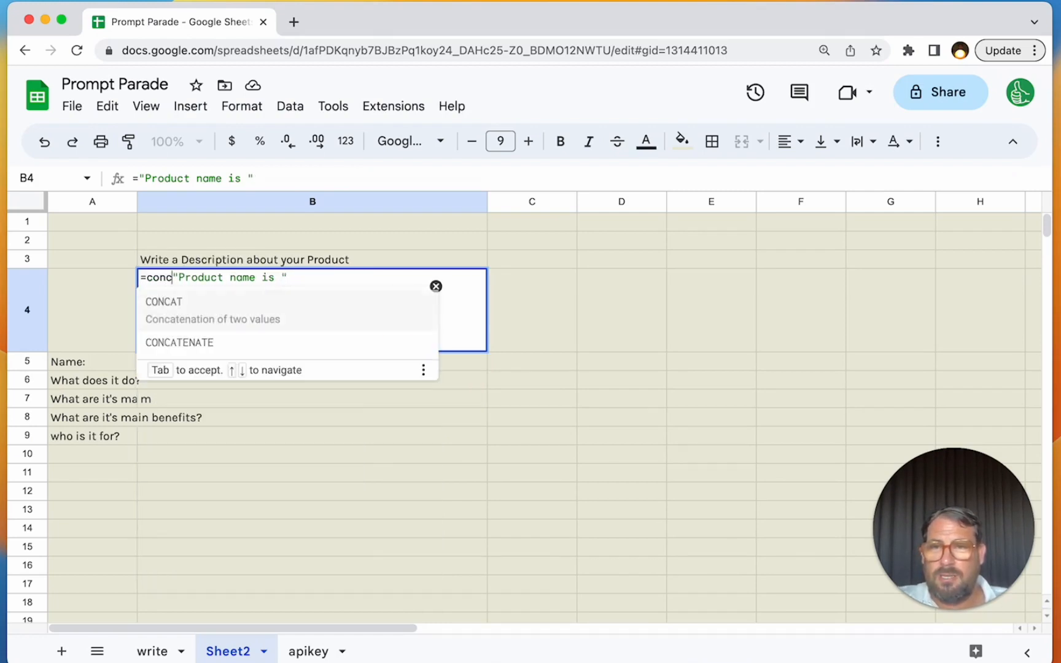
pyautogui.press('super+Right')
pyautogui.write(',join("')
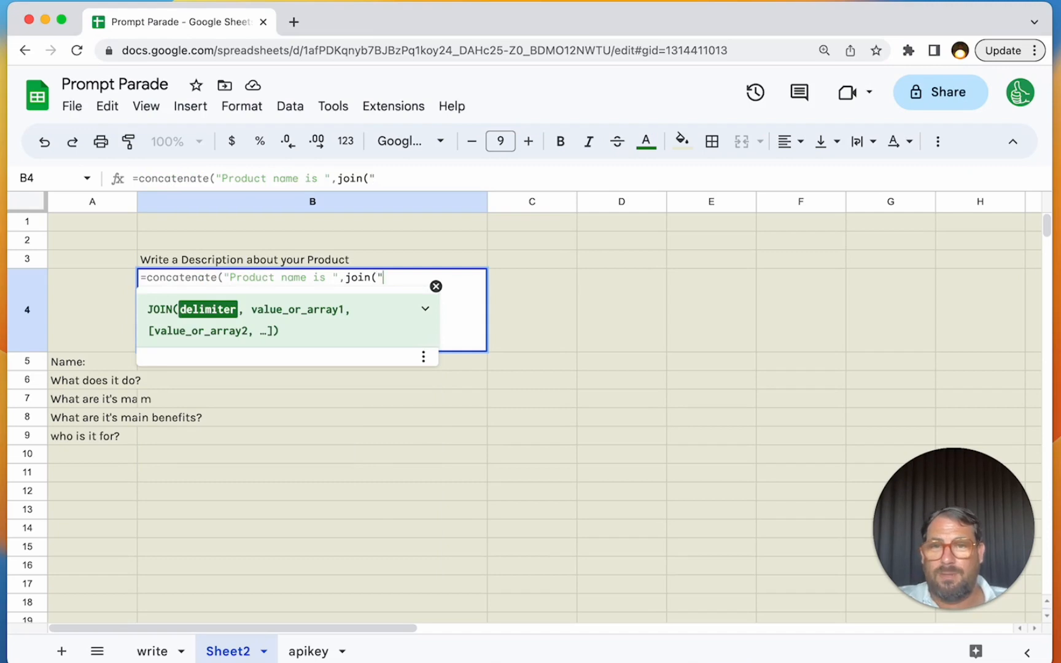
pyautogui.write(' ", ')
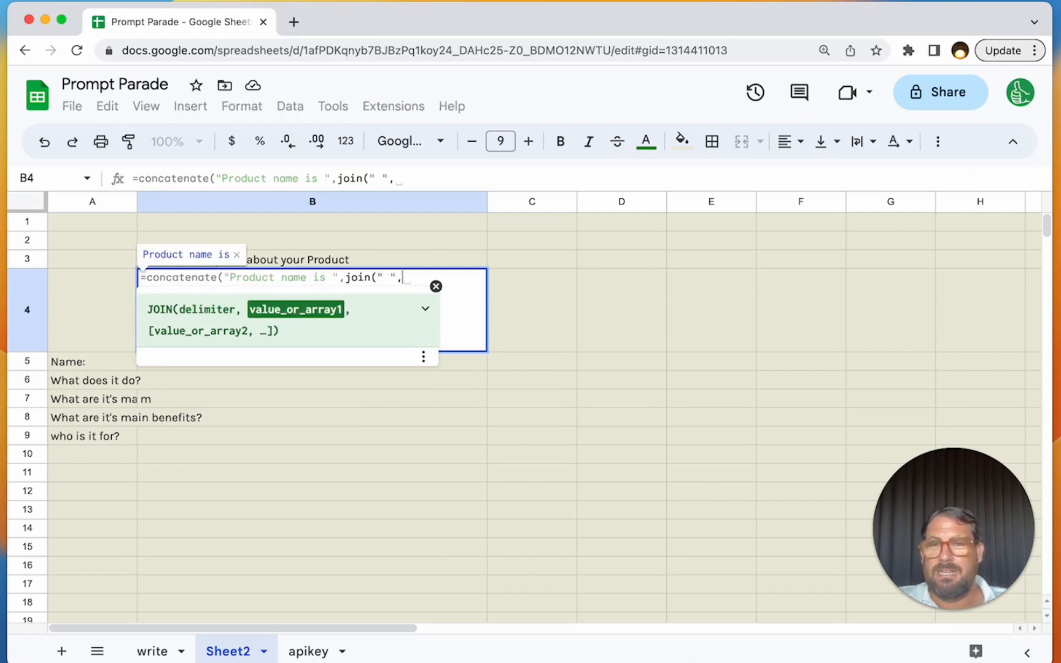
pyautogui.write('B5')
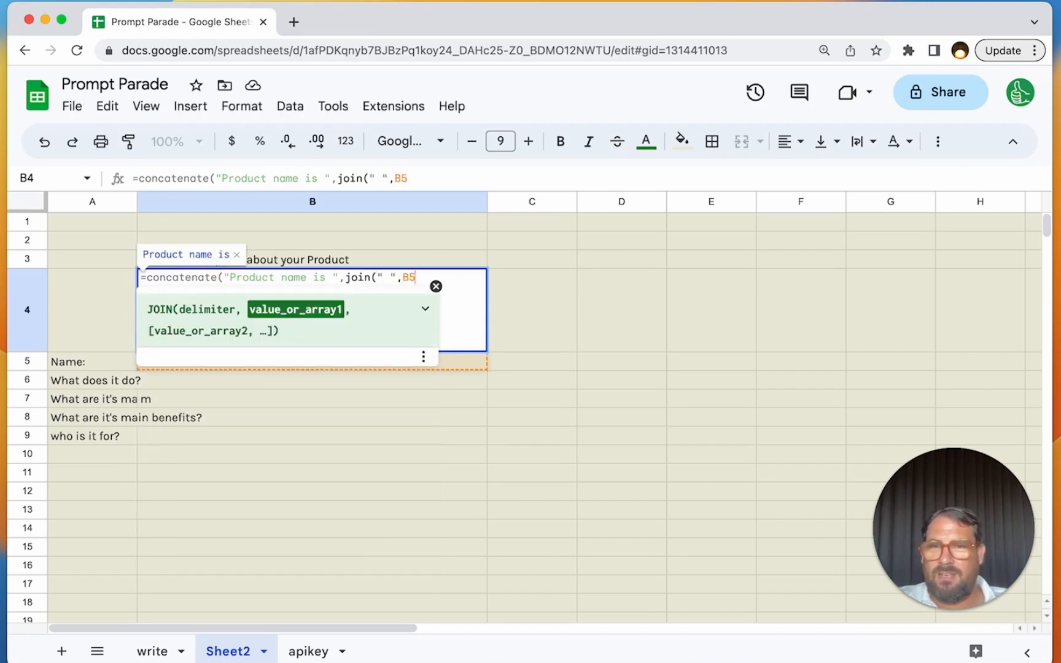
pyautogui.write(':')
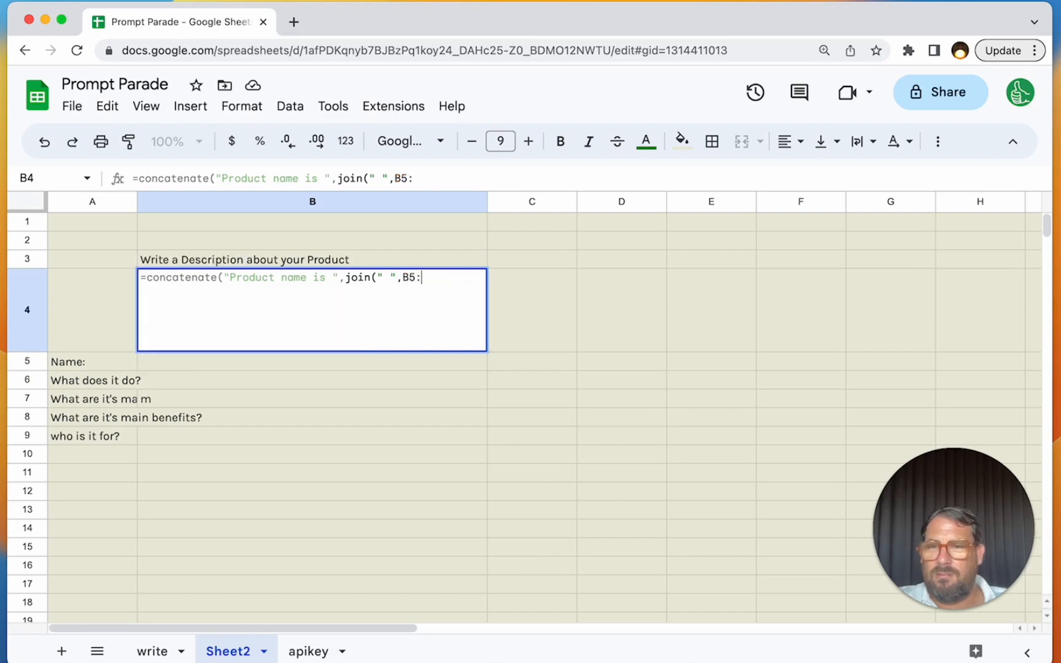
pyautogui.write('B')
pyautogui.press('Return')
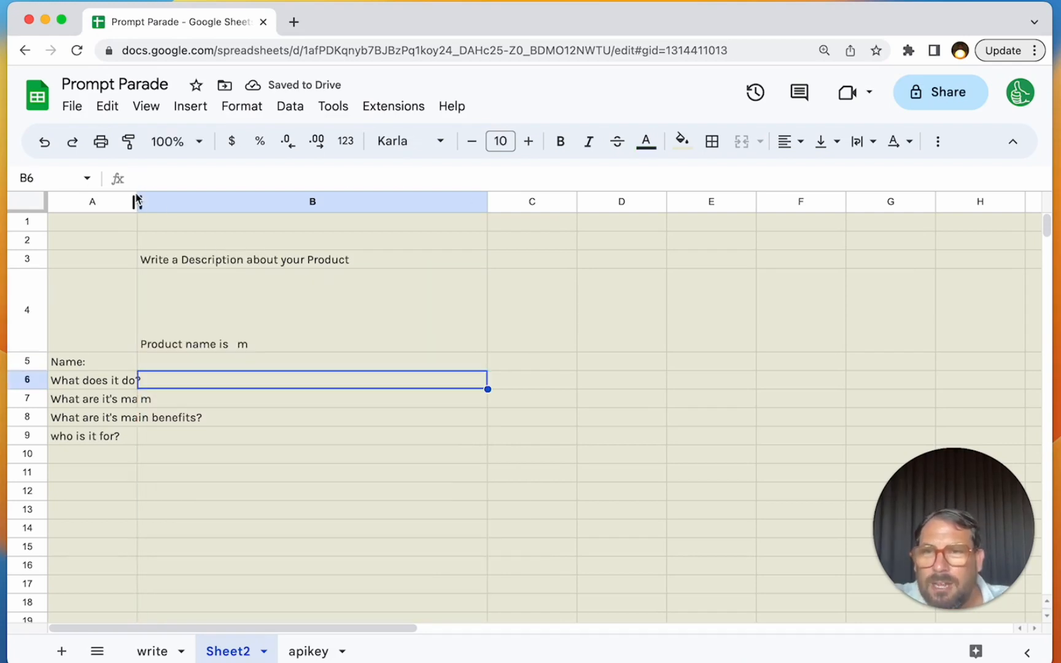
# - Widen column A until the question labels fit, and clear the stray "m" from B7
pyautogui.moveTo(136, 201); pyautogui.dragTo(221, 201)
pyautogui.click(277, 420)
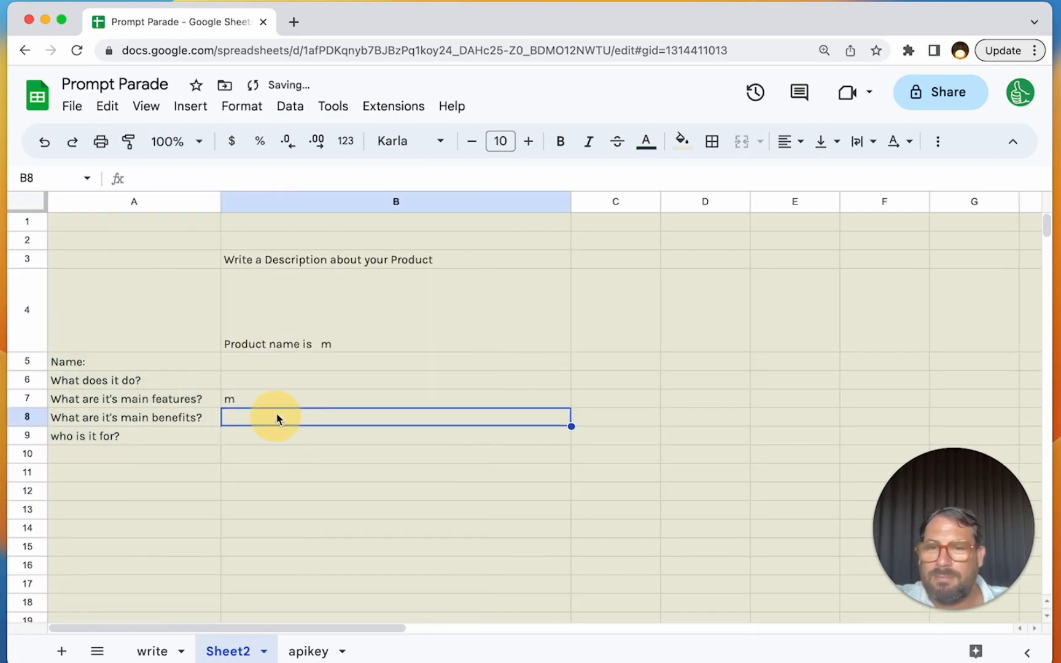
pyautogui.click(287, 398)
pyautogui.press('BackSpace')
# - Enter "Virtual Gym for fitness freaks" as the product name in B5
pyautogui.press('Up')
pyautogui.press('Up')
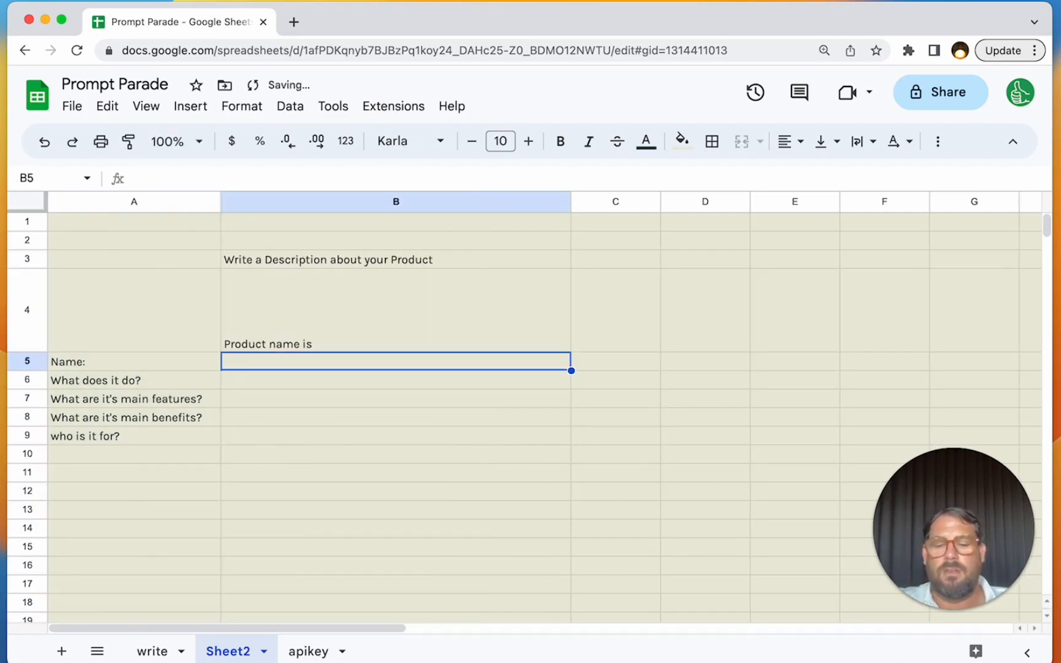
pyautogui.write('Virtual Gy')
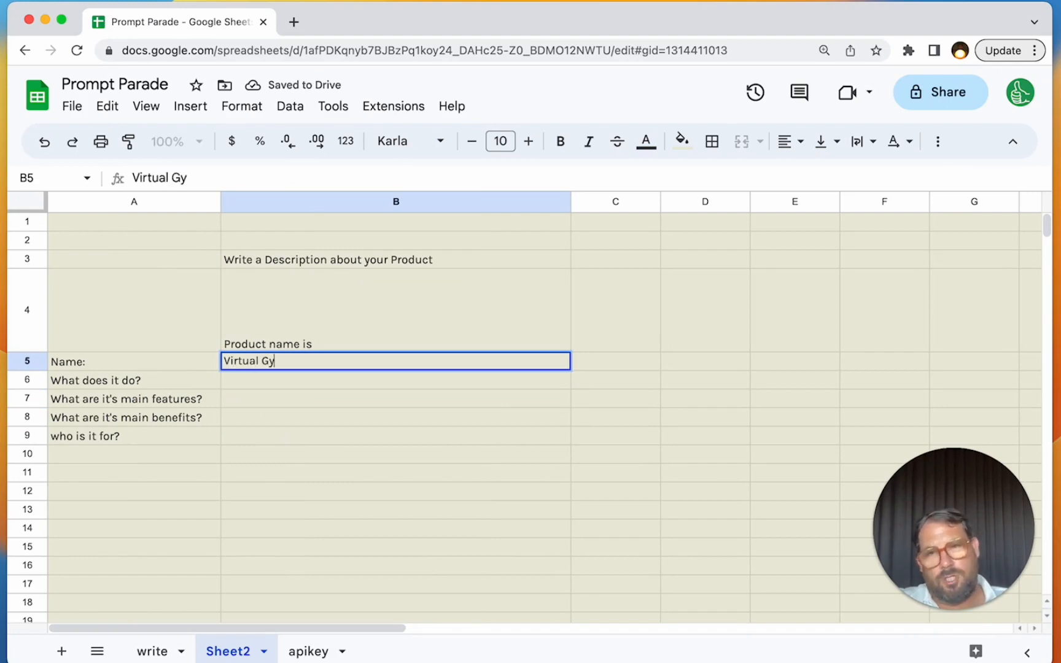
pyautogui.write('m for fitness f')
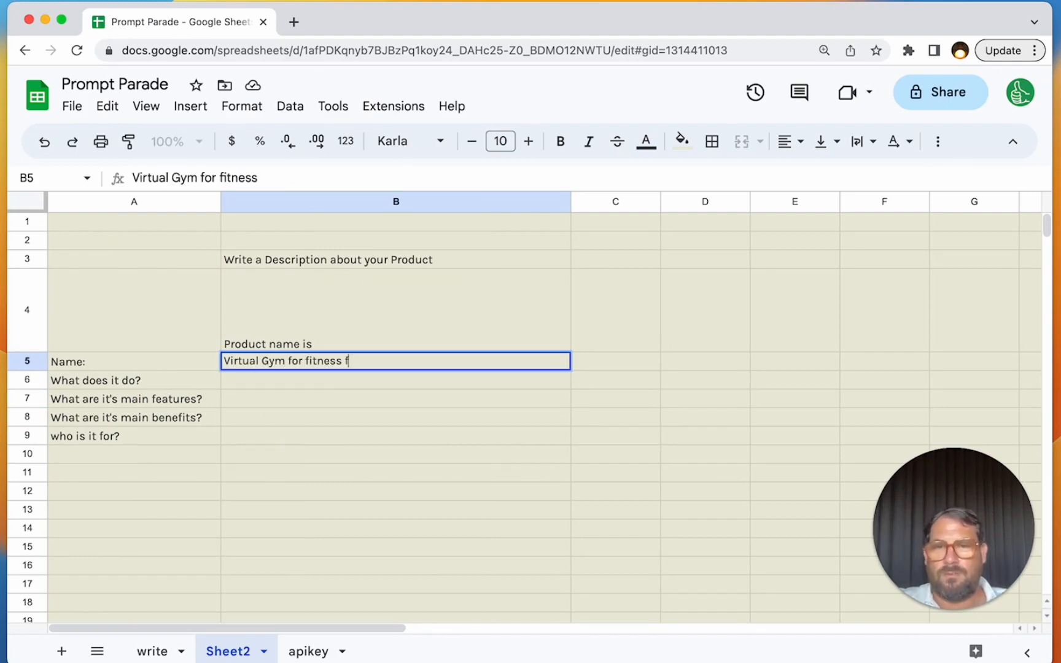
pyautogui.write('reaks')
pyautogui.press('Return')
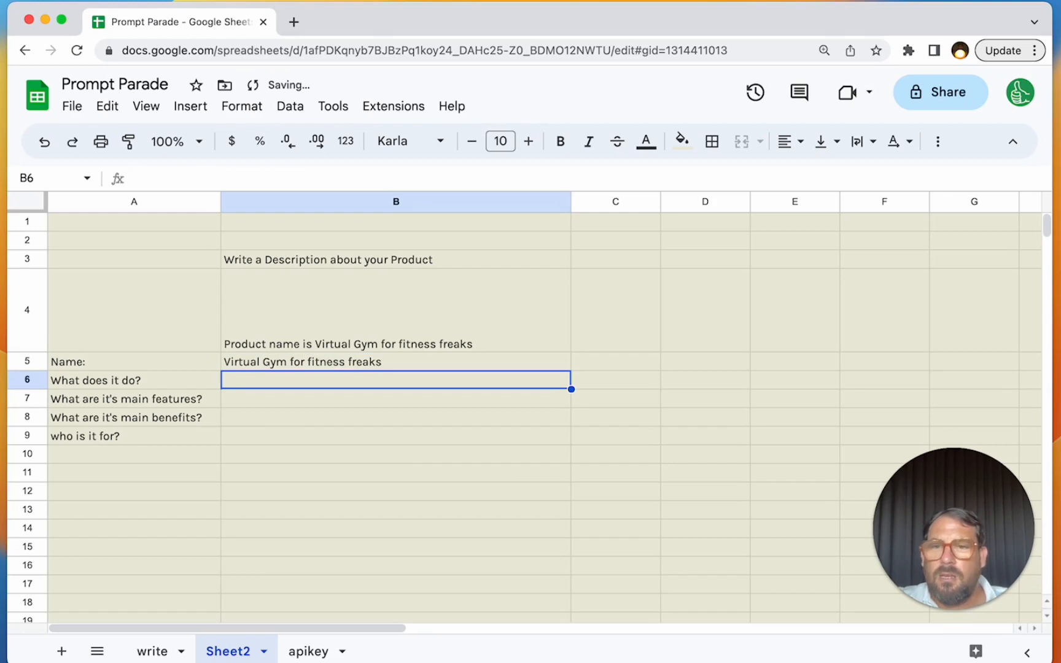
# - Shorten the product name in B5 to "Virtual Gym"
pyautogui.doubleClick(320, 363)
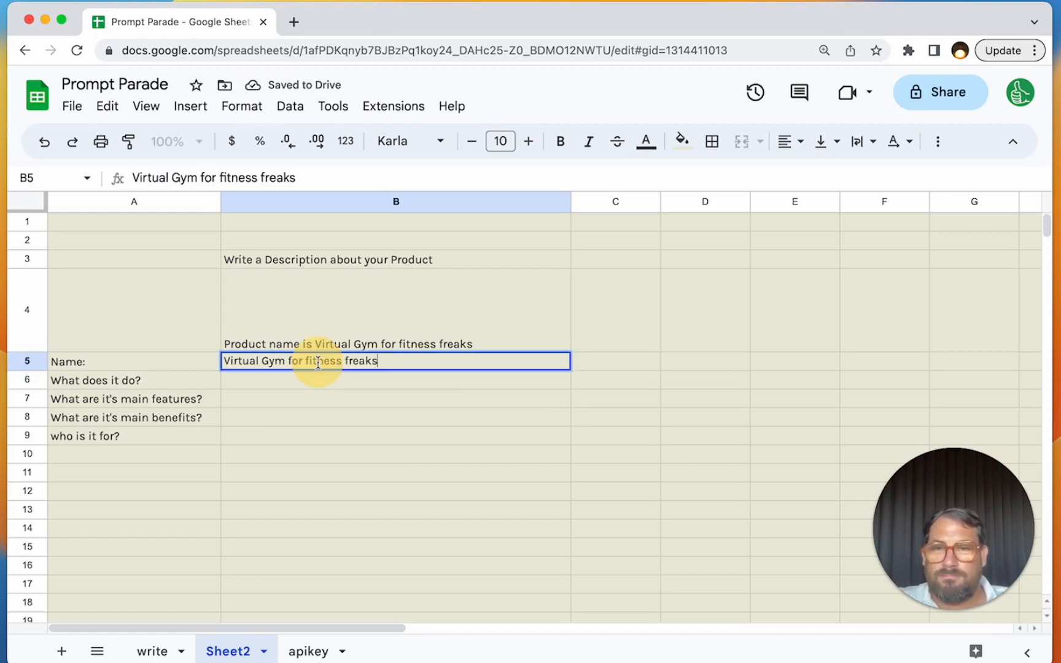
pyautogui.moveTo(288, 362); pyautogui.dragTo(495, 467)
pyautogui.press('BackSpace')
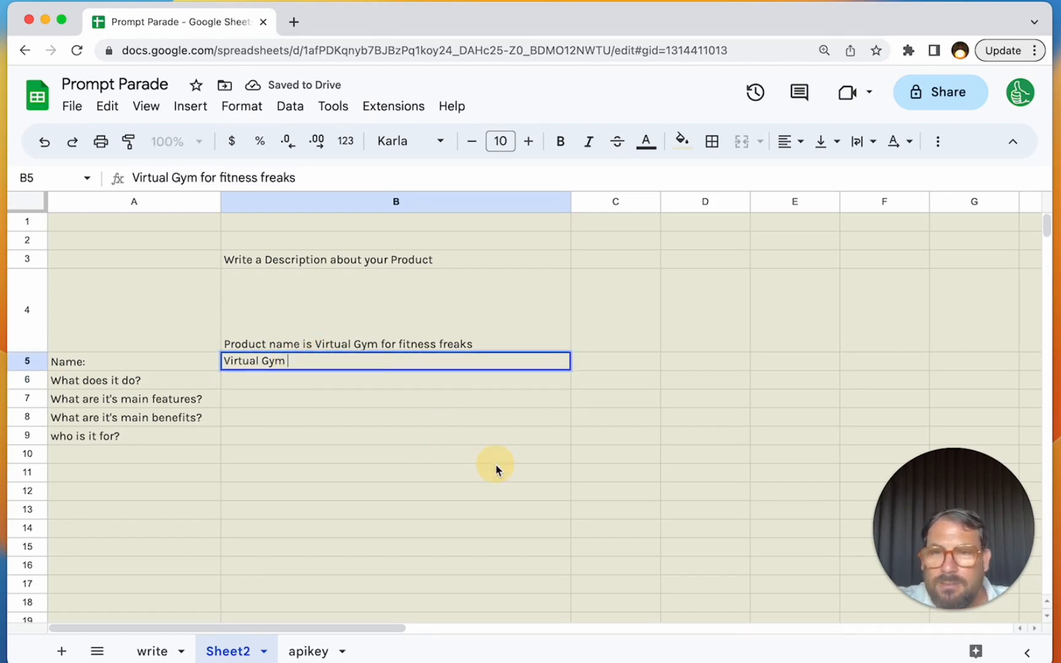
pyautogui.press('BackSpace')
pyautogui.press('BackSpace')
pyautogui.write('m')
pyautogui.press('Return')
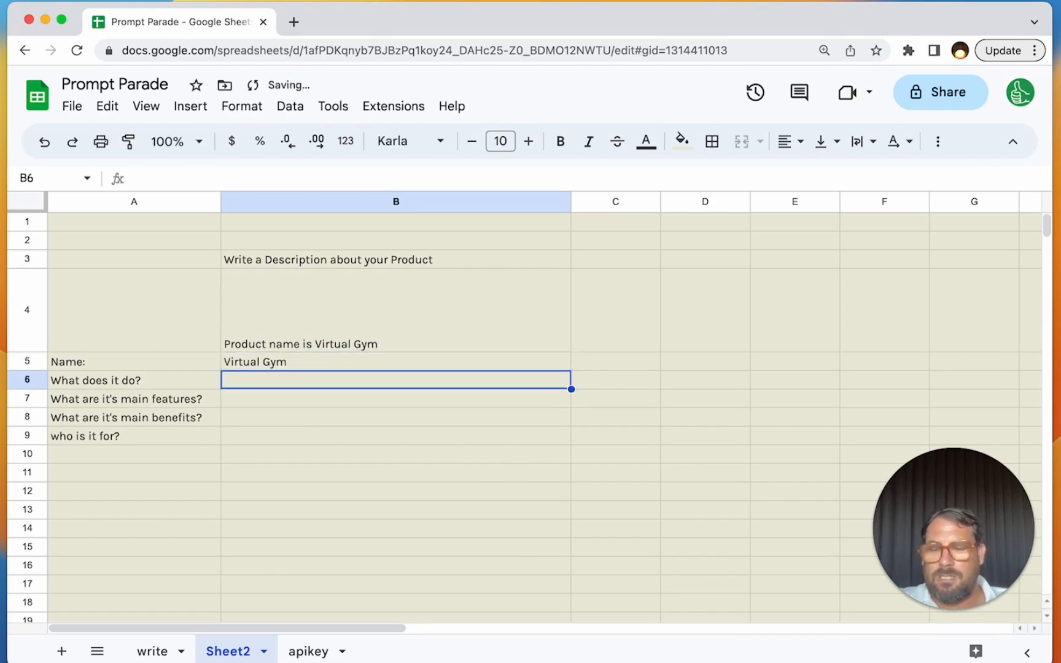
# - Answer "What does it do?" in B6 with "An online gym to train every day with body exercises."
pyautogui.write('A guy')
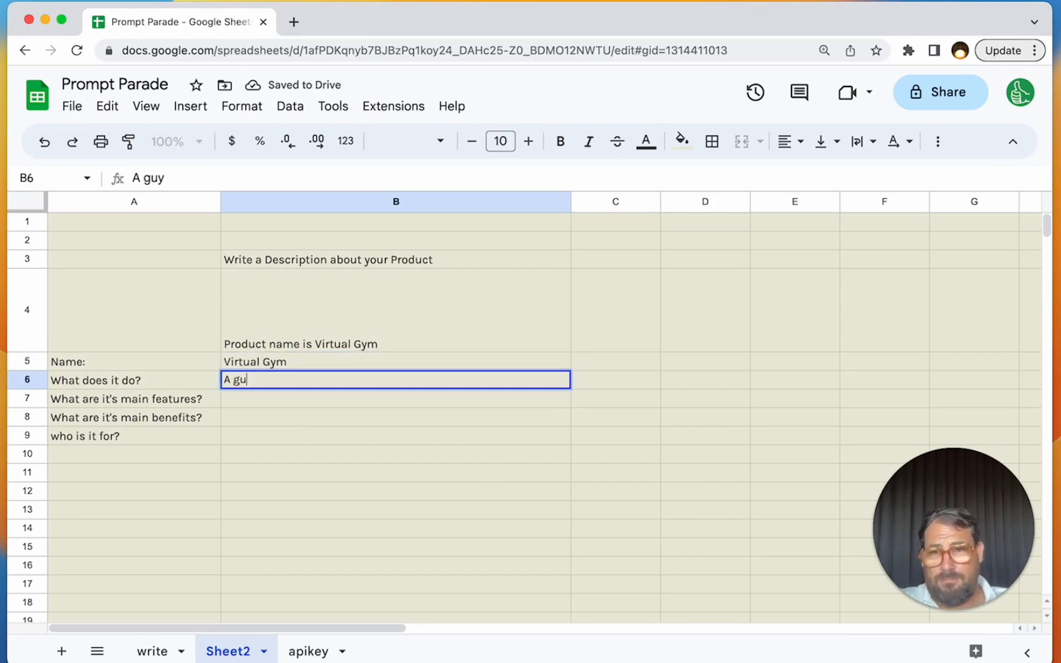
pyautogui.press('BackSpace')
pyautogui.press('BackSpace')
pyautogui.write('ym on')
pyautogui.press('BackSpace')
pyautogui.press('BackSpace')
pyautogui.press('BackSpace')
pyautogui.press('BackSpace')
pyautogui.press('BackSpace')
pyautogui.press('BackSpace')
pyautogui.press('BackSpace')
pyautogui.write('n onlin')
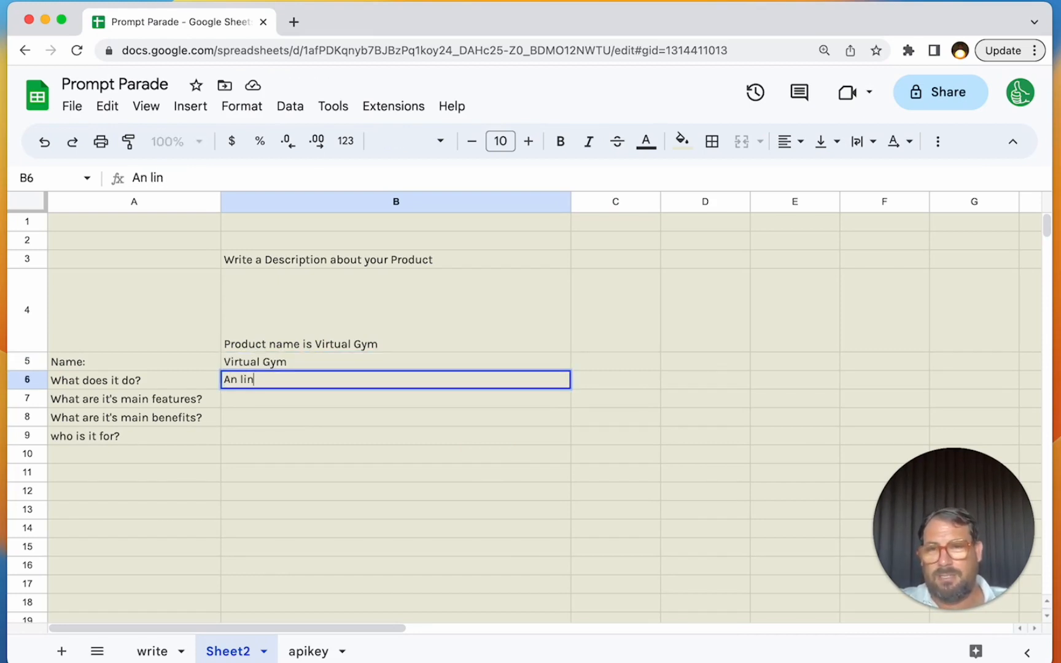
pyautogui.press('BackSpace')
pyautogui.press('BackSpace')
pyautogui.press('BackSpace')
pyautogui.write('online gym to d')
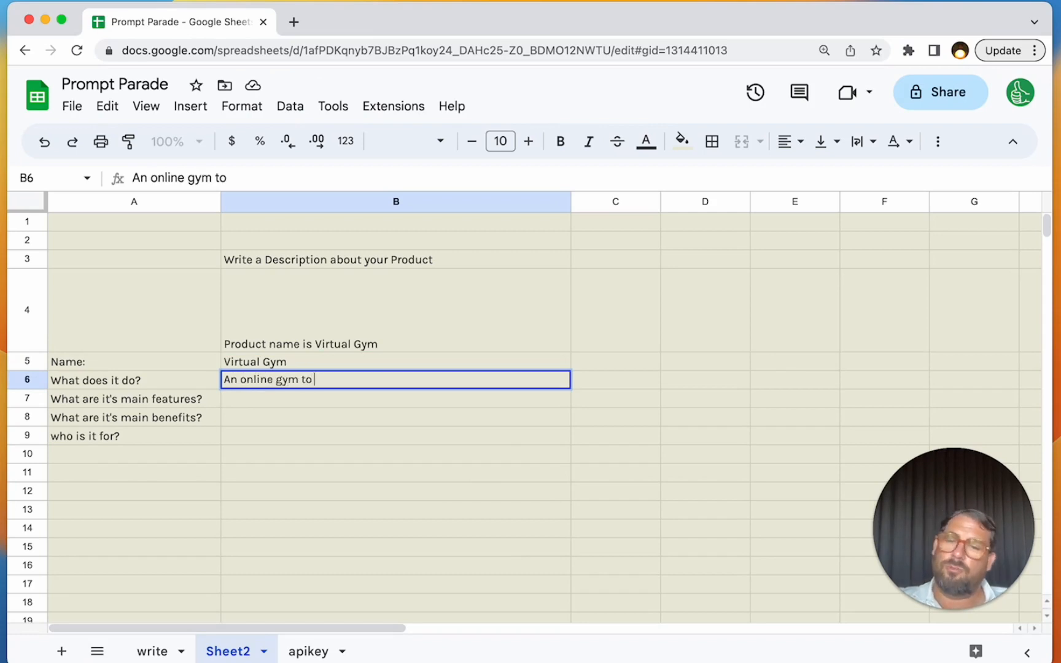
pyautogui.press('BackSpace')
pyautogui.write('train every day.')
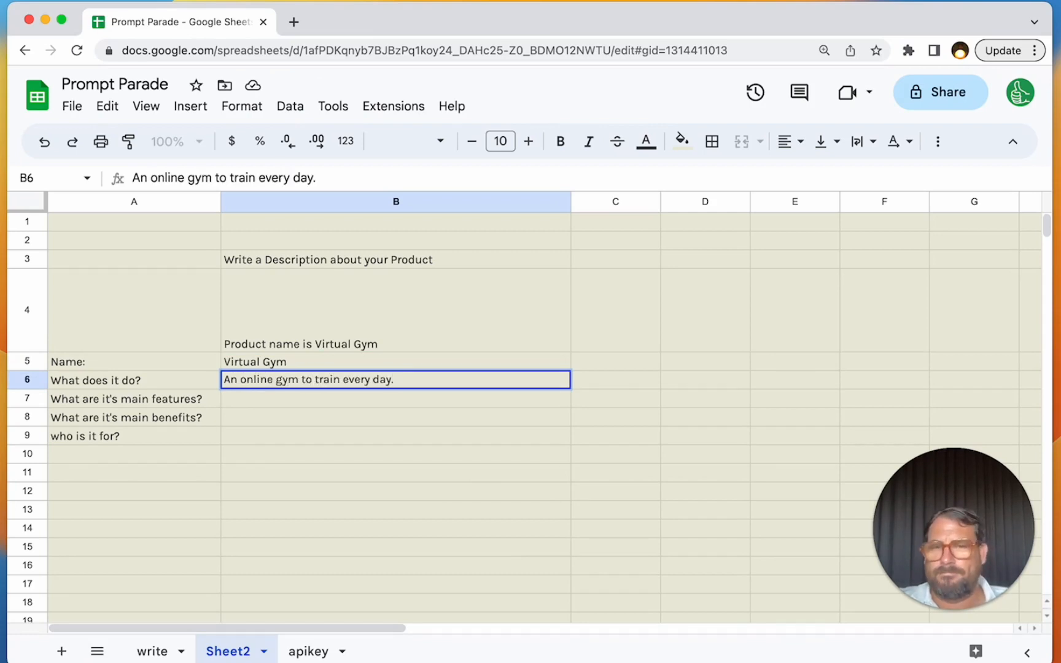
pyautogui.write(' with body e')
pyautogui.write('xercises.')
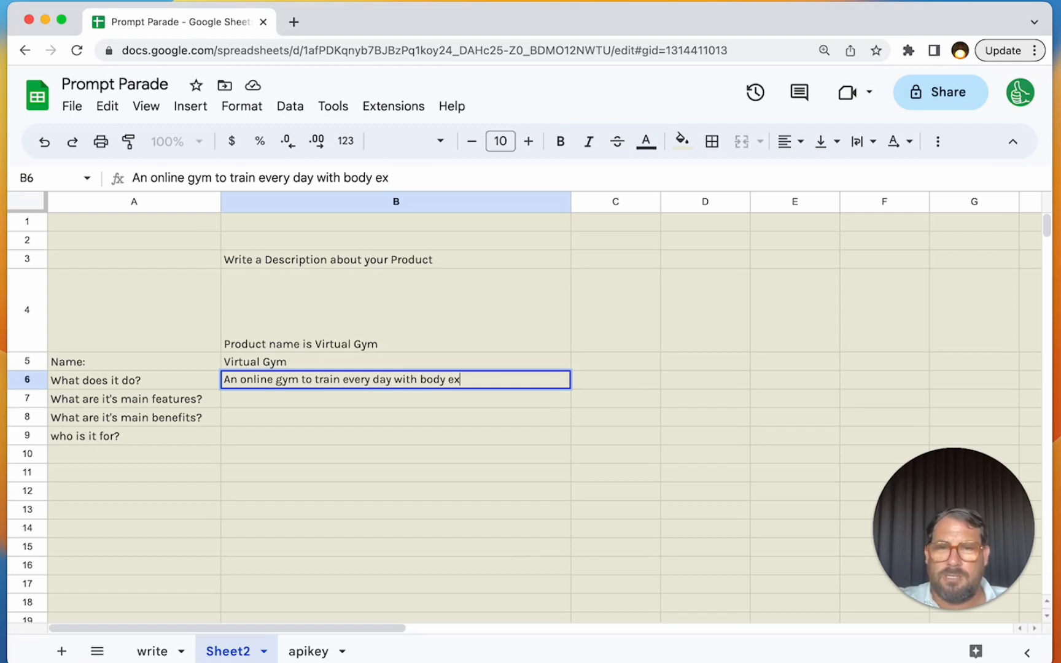
pyautogui.press('Return')
# - Check the assembled description in B4, and inspect the B4 formula and the description area in rows 1 and 2 of the write sheet
pyautogui.click(379, 315)
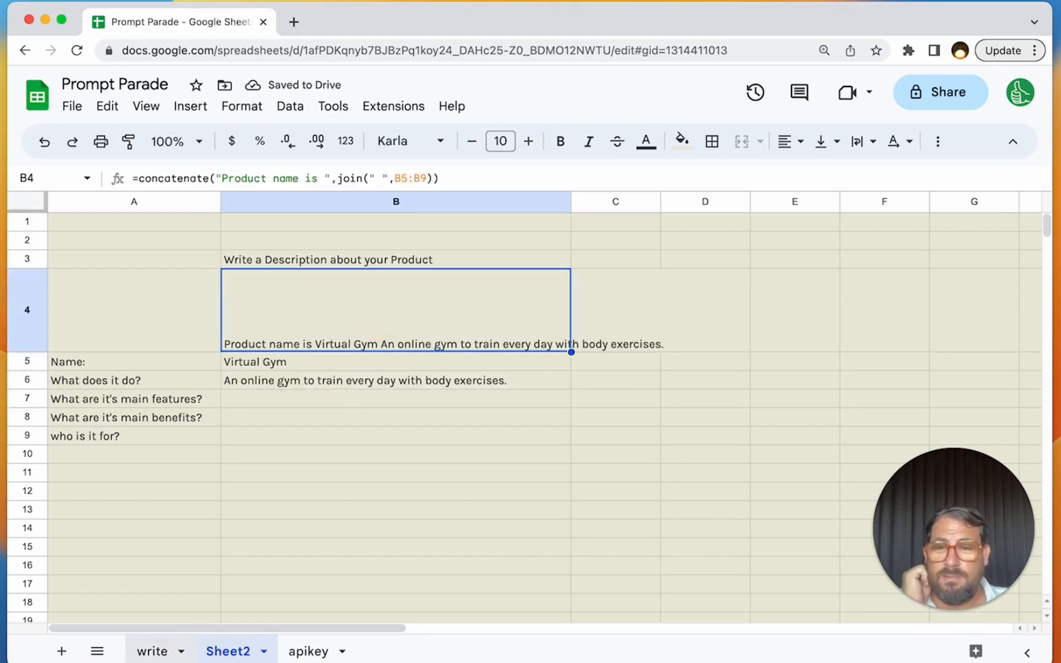
pyautogui.click(153, 650)
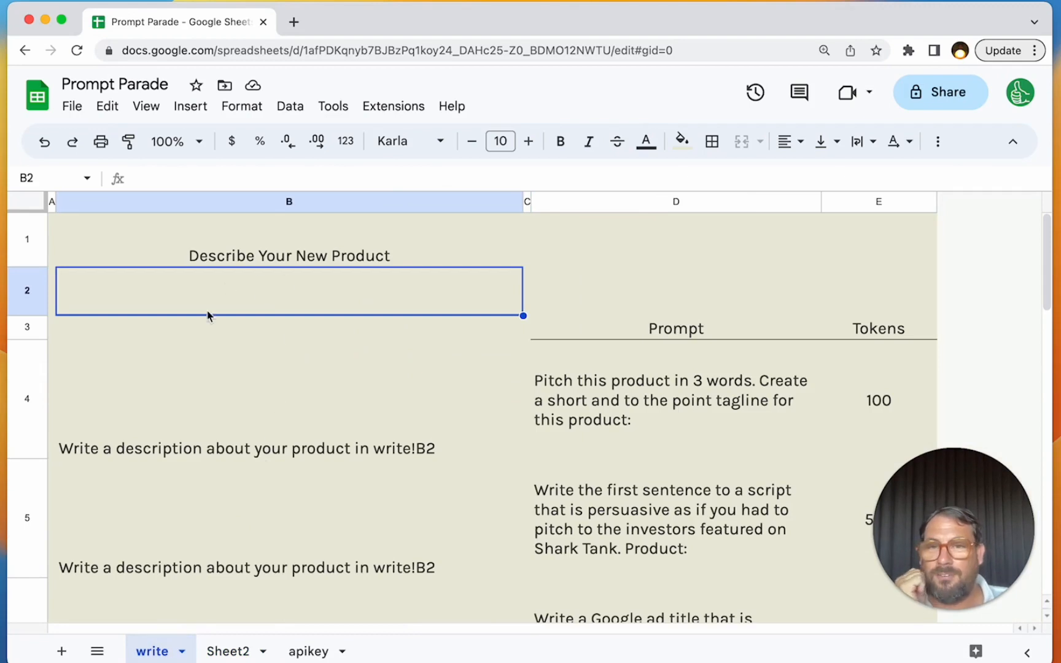
pyautogui.click(224, 393)
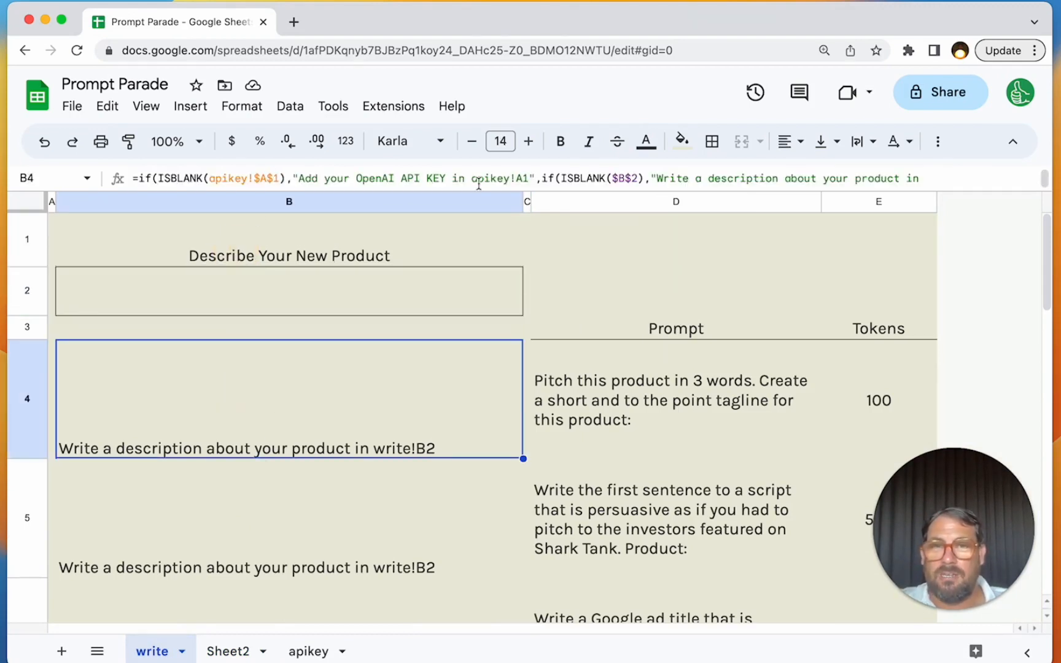
pyautogui.moveTo(76, 234); pyautogui.dragTo(866, 291)
# - Rename Sheet2 as "Describe Your Product"
pyautogui.doubleClick(227, 651)
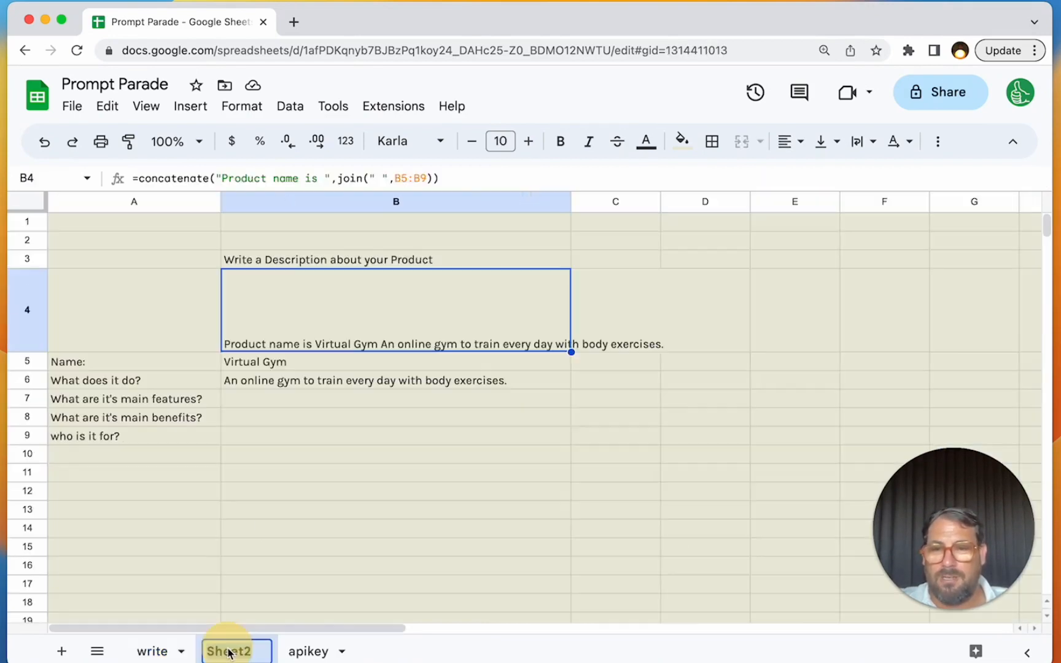
pyautogui.write('Describe Your Product')
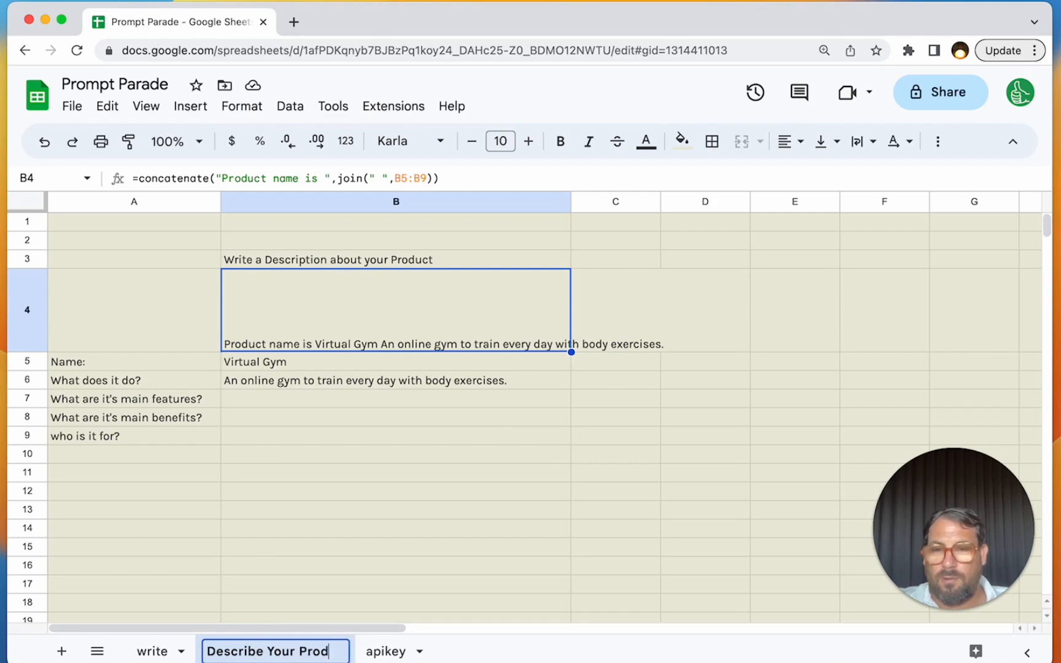
pyautogui.press('Return')
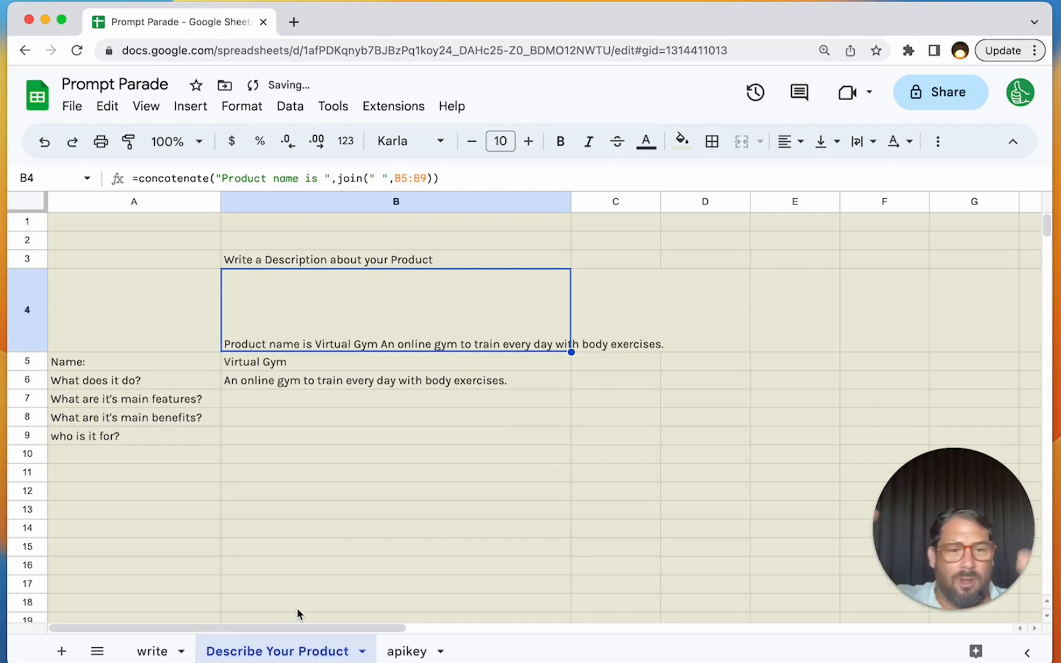
pyautogui.click(142, 653)
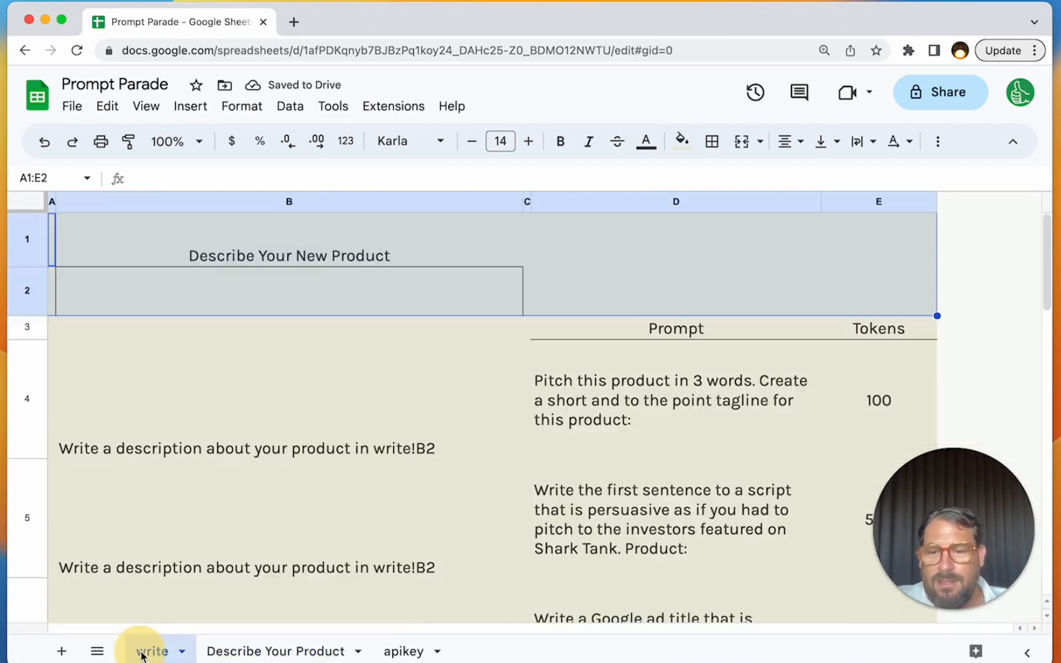
pyautogui.click(395, 393)
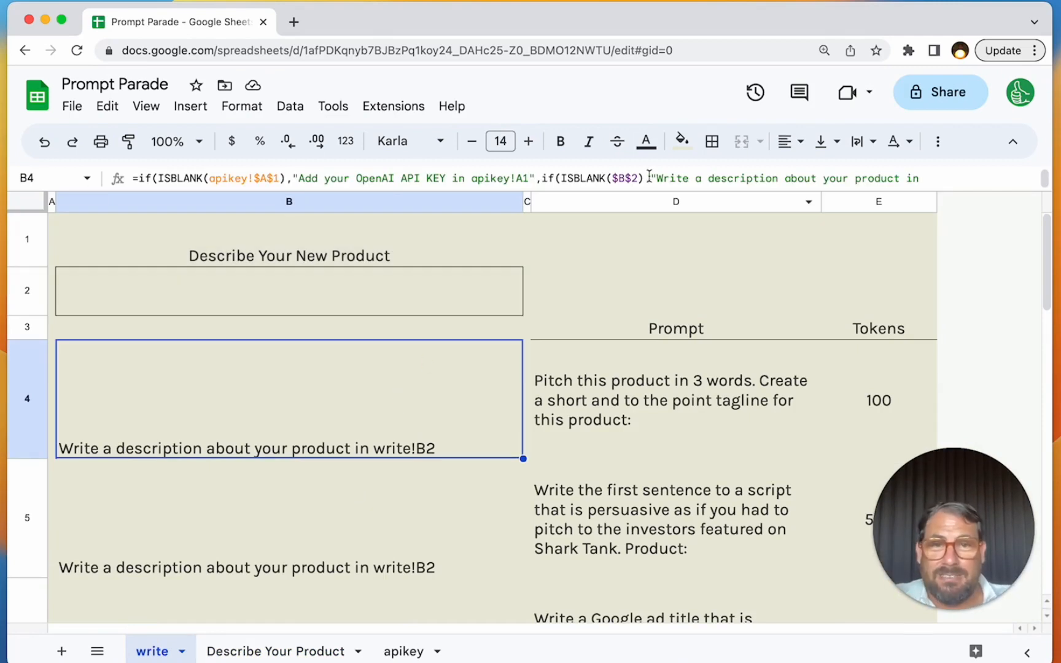
pyautogui.click(614, 178)
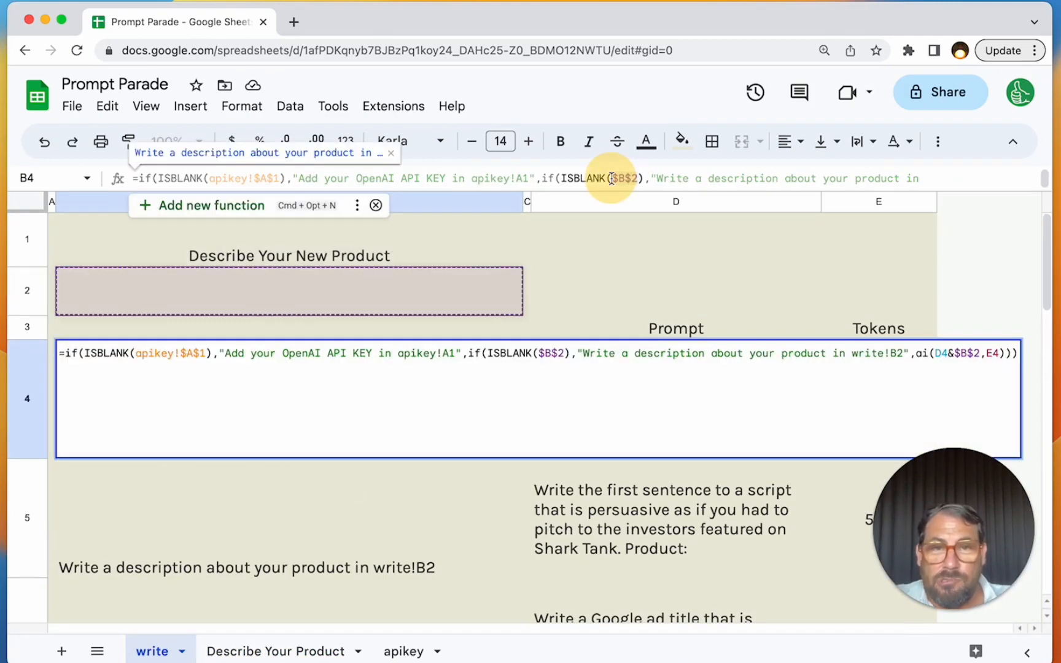
pyautogui.click(326, 650)
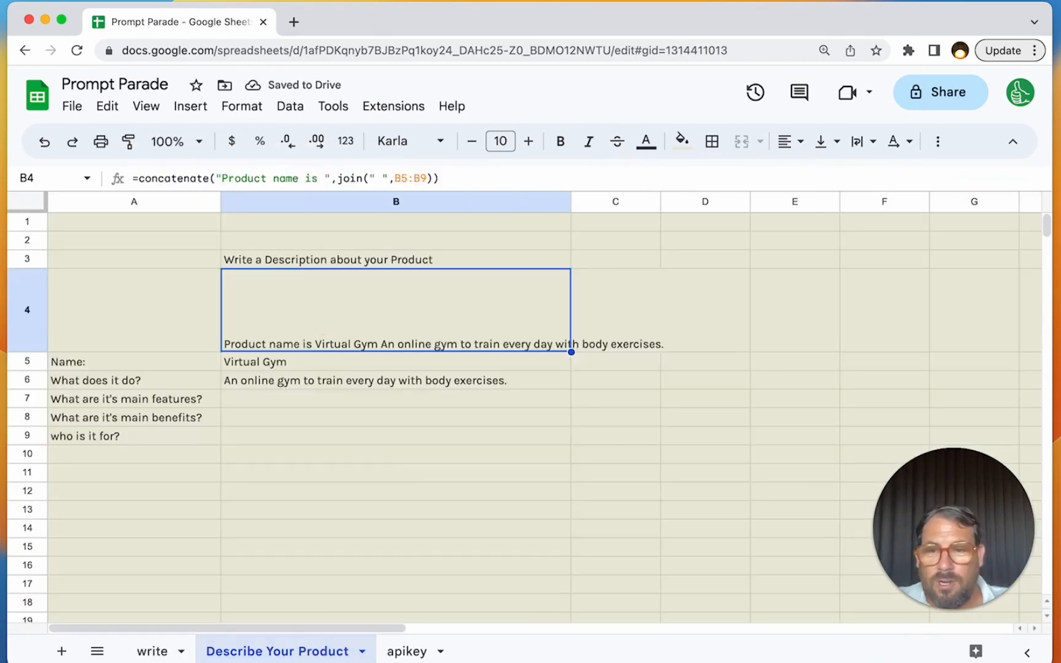
# - In the write sheet's B4 formula, replace the $B$2 reference inside the second ISBLANK with 'Describe Your Product'!B4
pyautogui.click(165, 651)
pyautogui.doubleClick(444, 380)
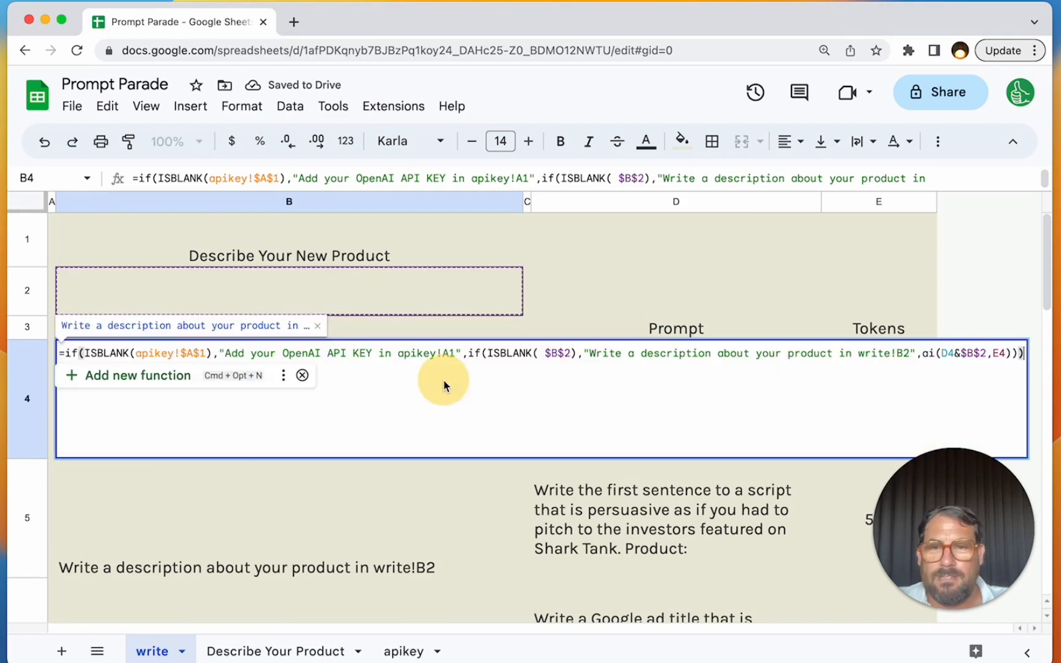
pyautogui.click(570, 353)
pyautogui.press('BackSpace')
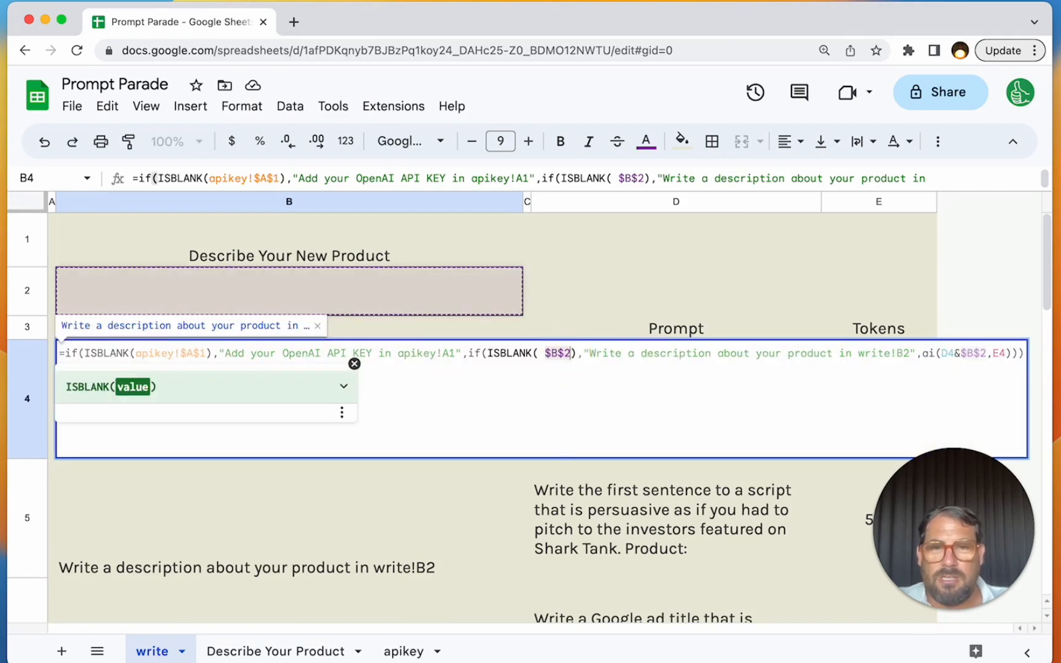
pyautogui.press('BackSpace')
pyautogui.press('BackSpace')
pyautogui.click(277, 651)
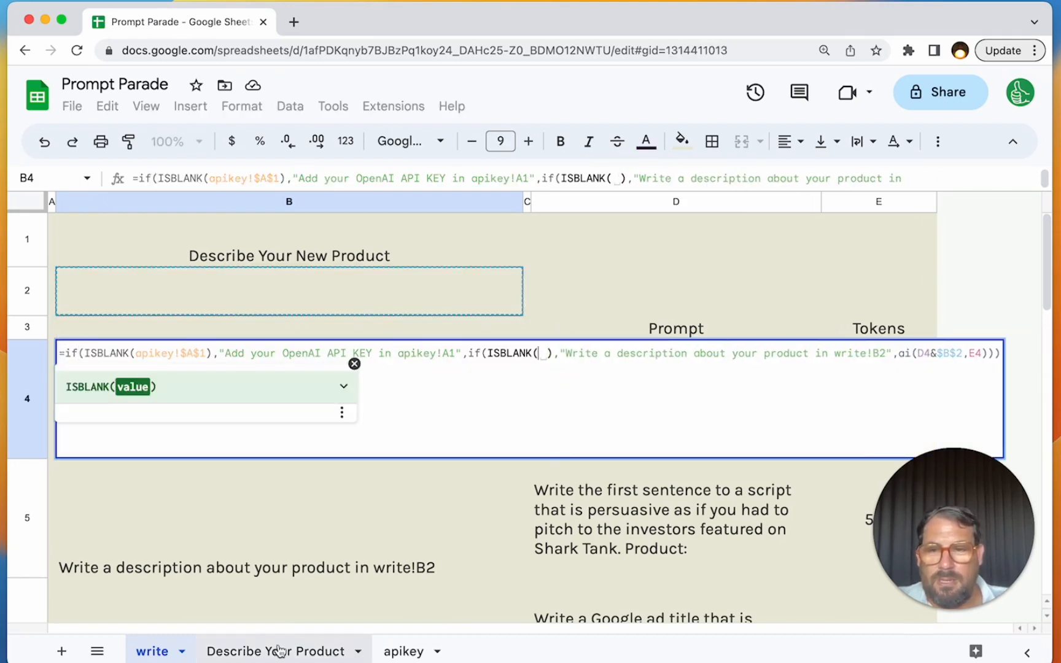
pyautogui.click(316, 304)
pyautogui.press('Return')
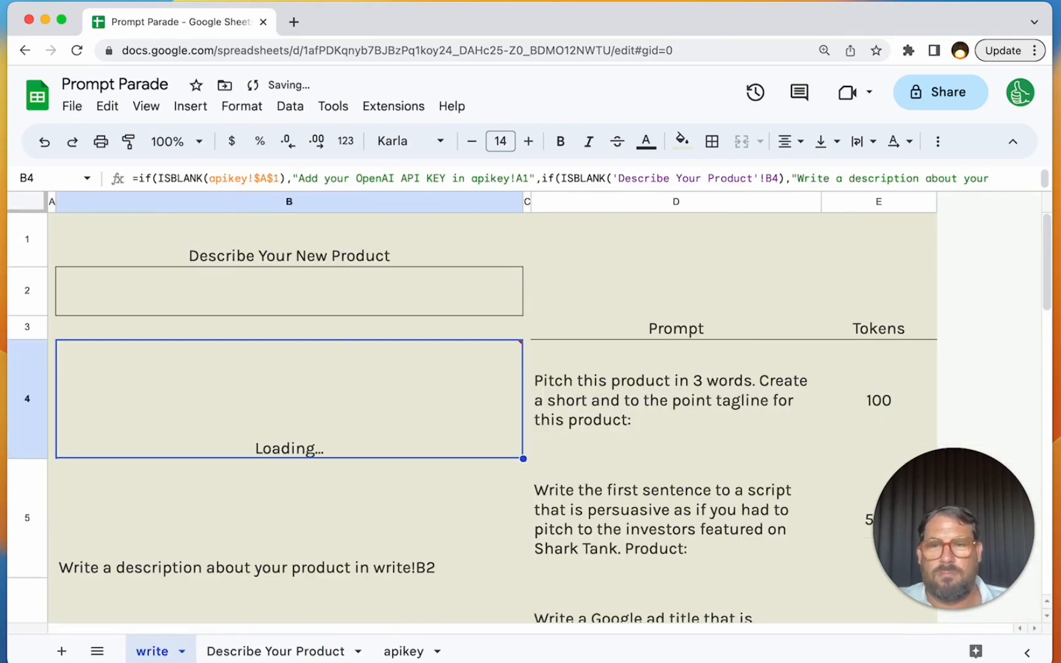
# - Replace $B$2 in the ai() call of the write sheet's B4 formula with 'Describe Your Product'!B4
pyautogui.doubleClick(440, 360)
pyautogui.click(187, 373)
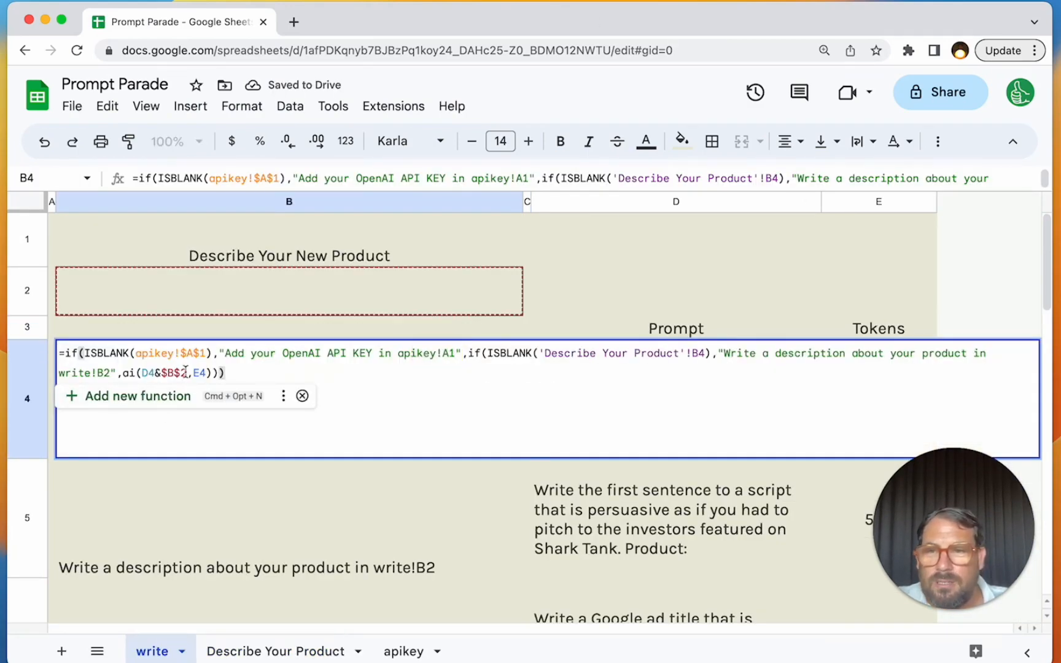
pyautogui.press('BackSpace')
pyautogui.press('BackSpace')
pyautogui.press('BackSpace')
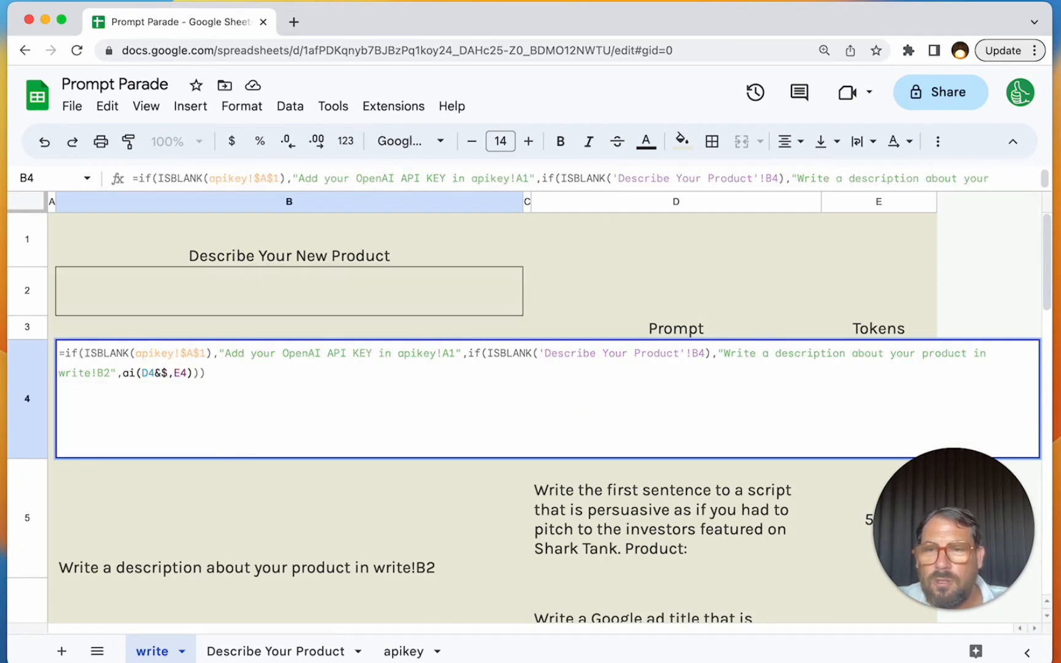
pyautogui.press('BackSpace')
pyautogui.click(276, 650)
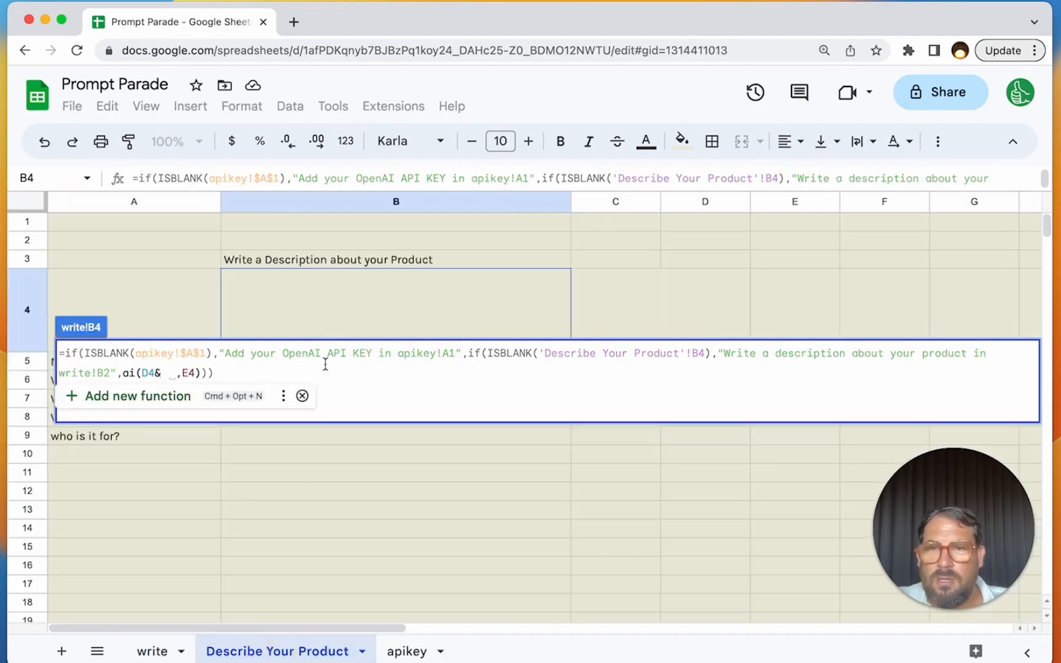
pyautogui.click(319, 317)
pyautogui.press('Return')
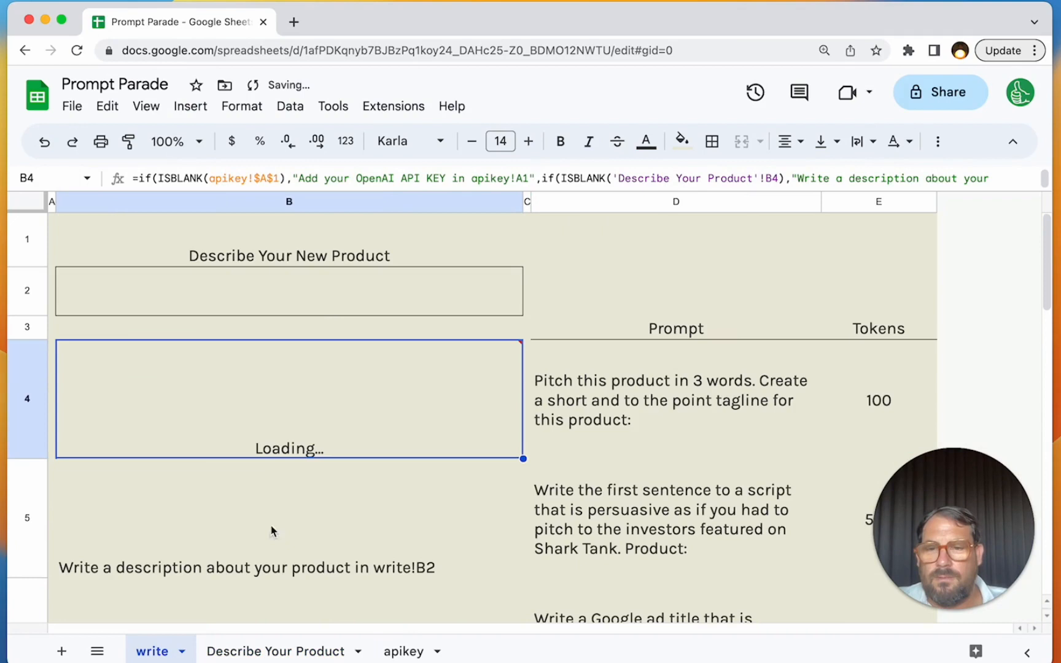
# - Make both 'Describe Your Product' references in the B4 formula absolute as $B$4
pyautogui.doubleClick(316, 393)
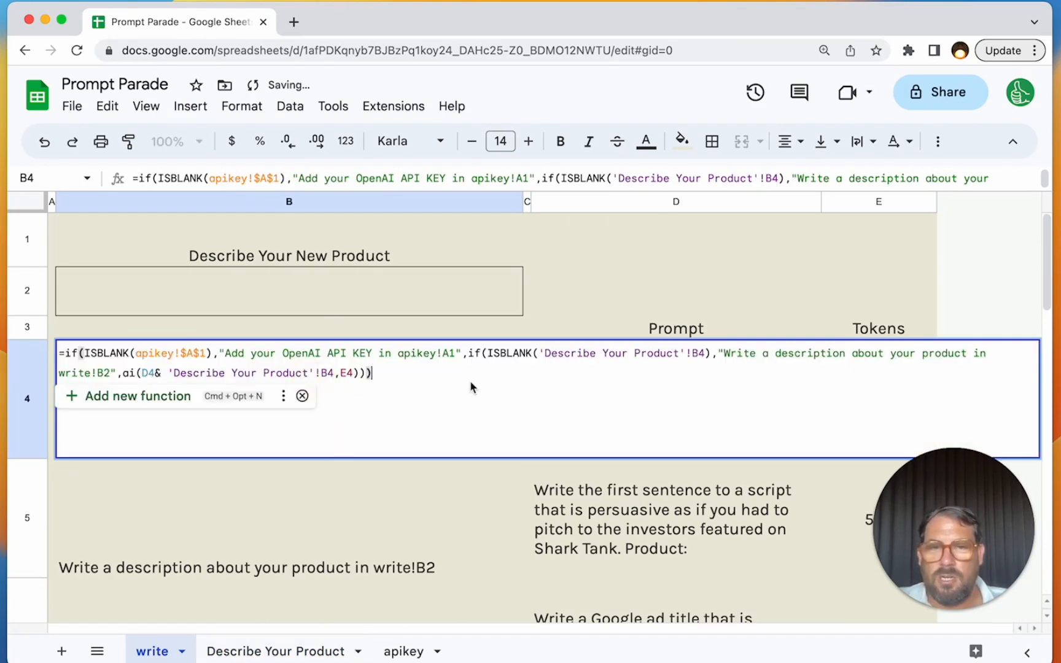
pyautogui.click(693, 353)
pyautogui.write('$A')
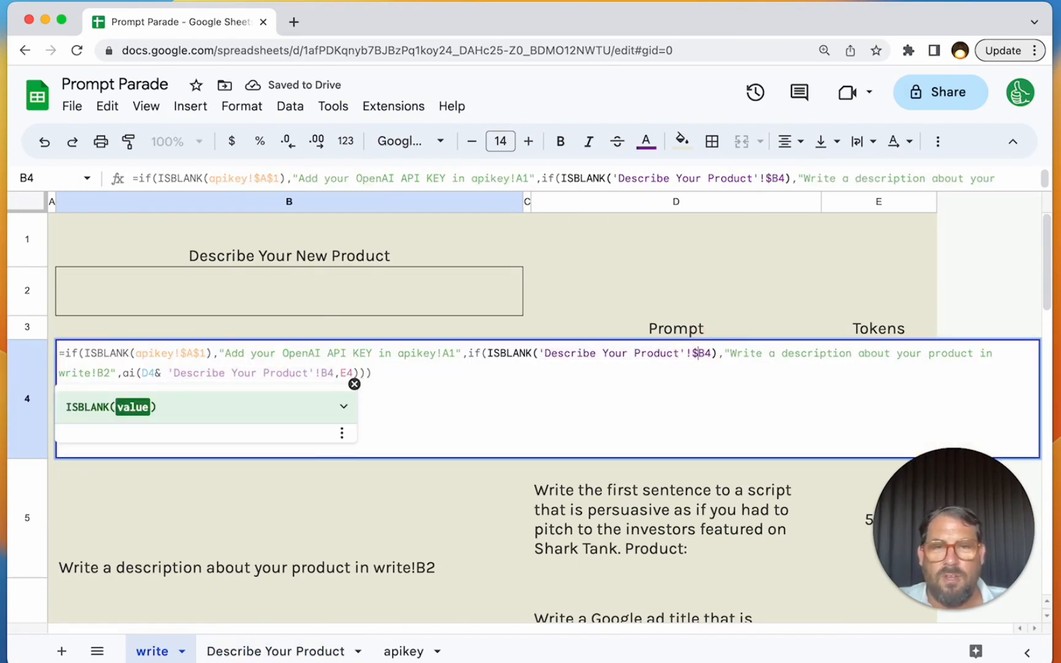
pyautogui.write('$')
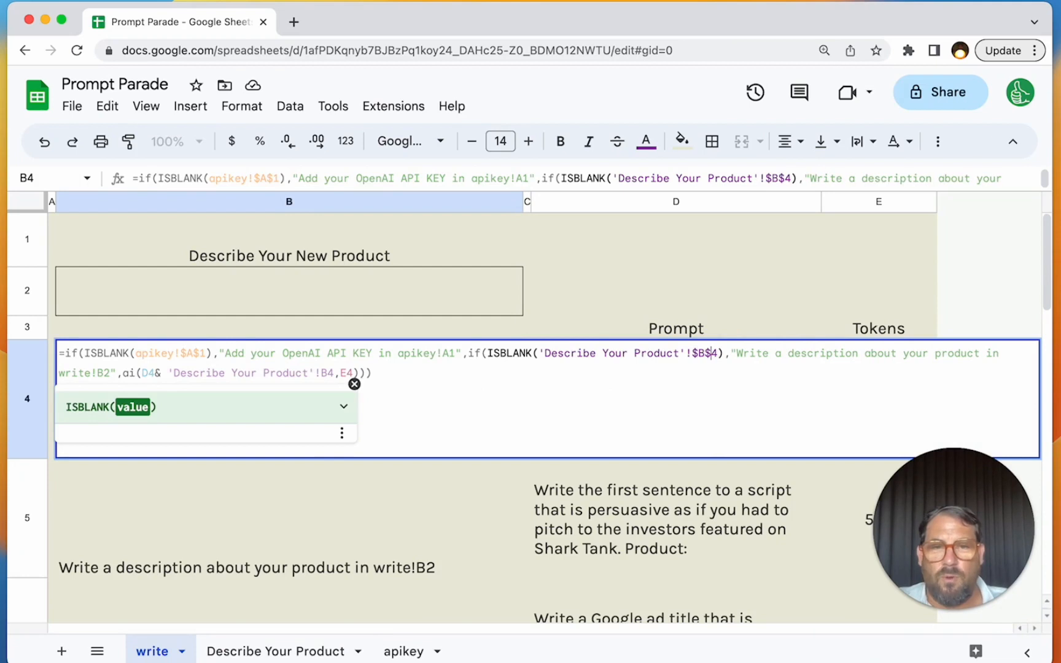
pyautogui.click(323, 369)
pyautogui.write('$')
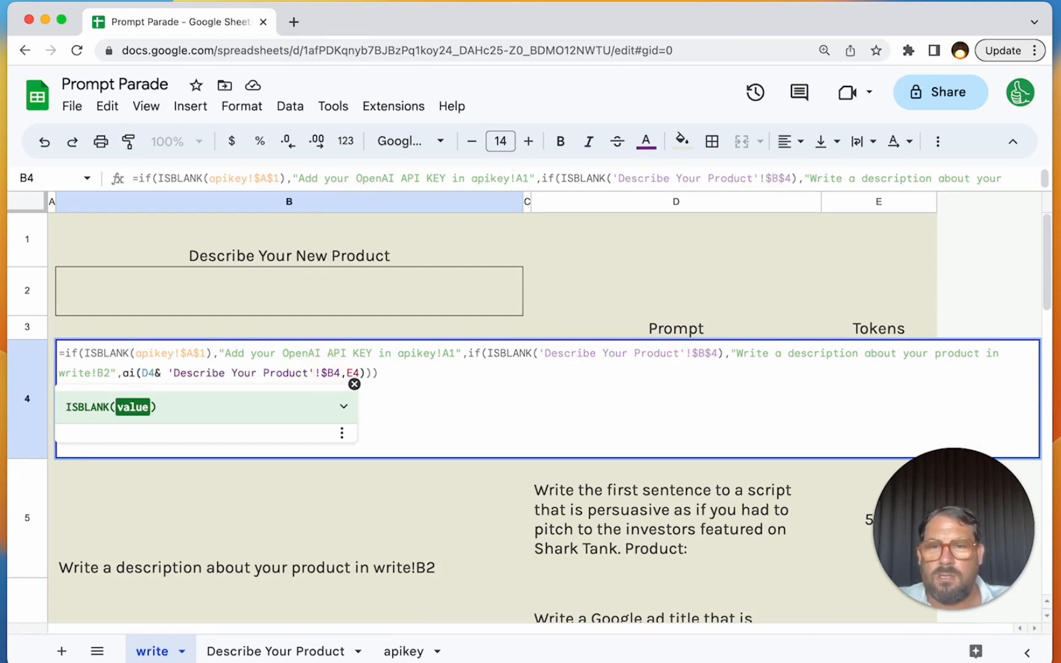
pyautogui.press('Right')
pyautogui.write('$')
pyautogui.press('Return')
# - Copy the B4 formula down into B5 through B8 of the write sheet
pyautogui.click(284, 379)
pyautogui.hotkey('ctrl', 'c')
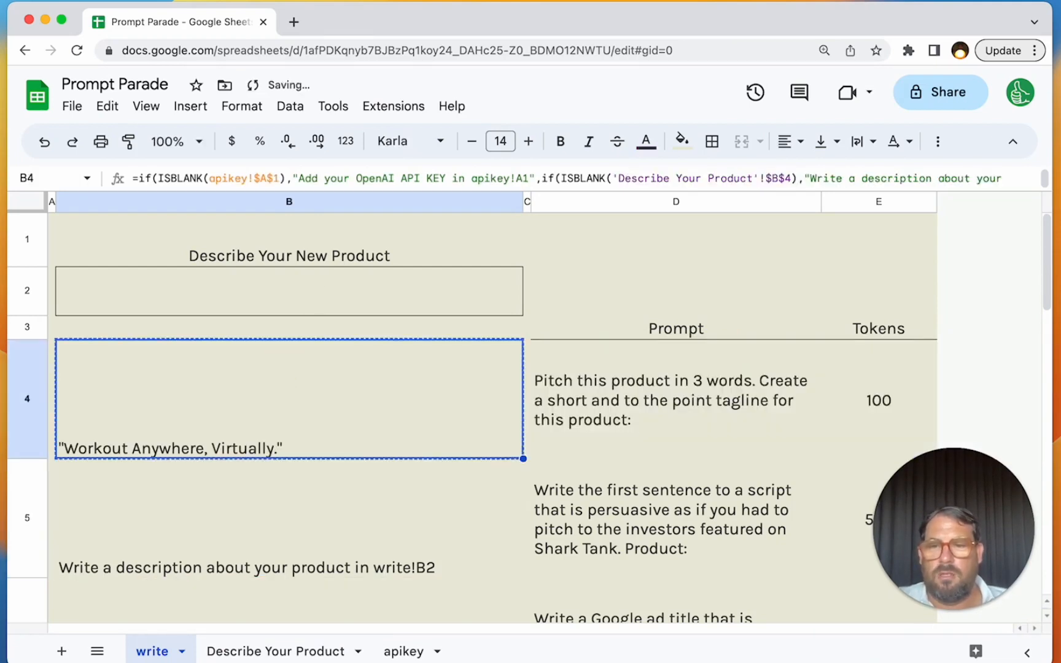
pyautogui.press('Down')
pyautogui.hotkey('ctrl', 'v')
pyautogui.press('Down')
pyautogui.hotkey('ctrl', 'v')
pyautogui.press('Down')
pyautogui.hotkey('ctrl', 'v')
# - Review the generated copy in column B from row 8 back up to row 4
pyautogui.press('Down')
pyautogui.hotkey('ctrl', 'v')
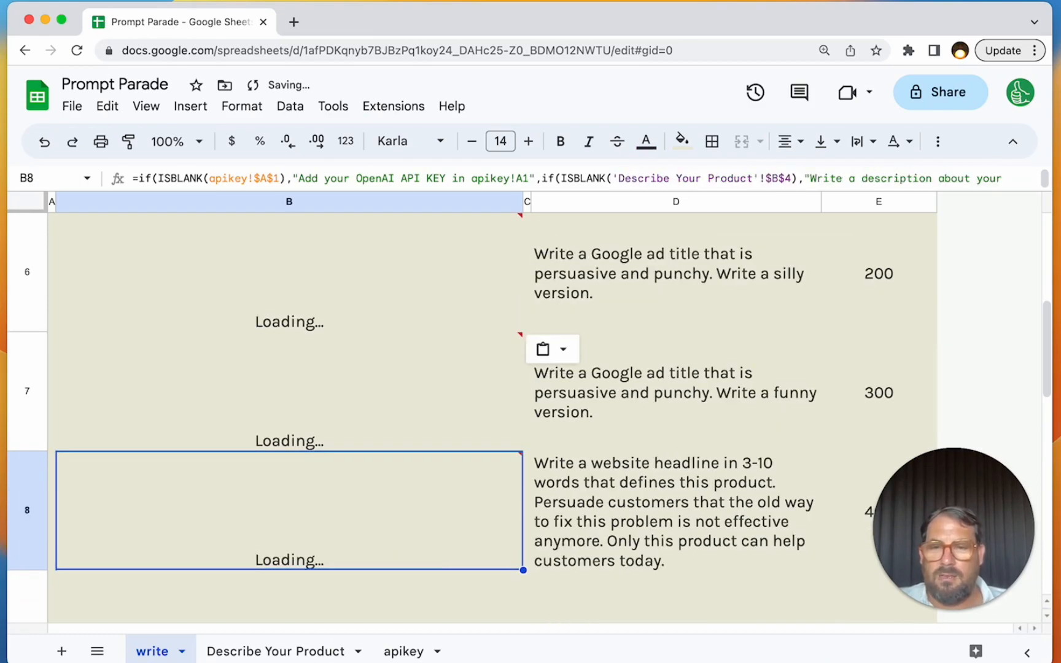
pyautogui.press('Up')
pyautogui.press('Up')
pyautogui.press('Up')
pyautogui.press('Up')
pyautogui.press('Down')
pyautogui.press('Up')
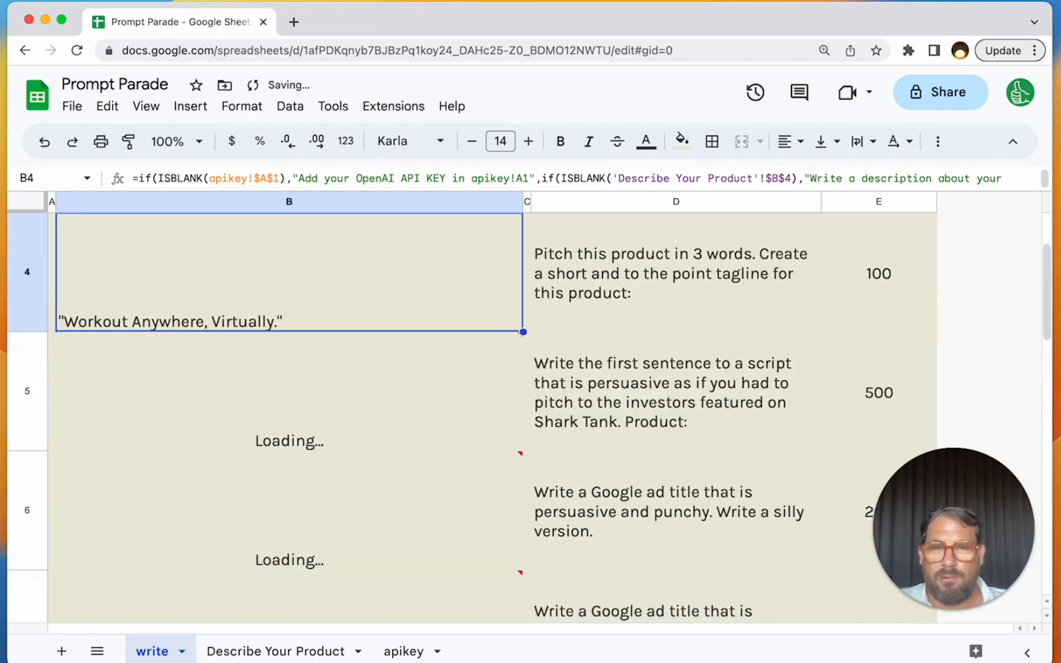
pyautogui.press('Up')
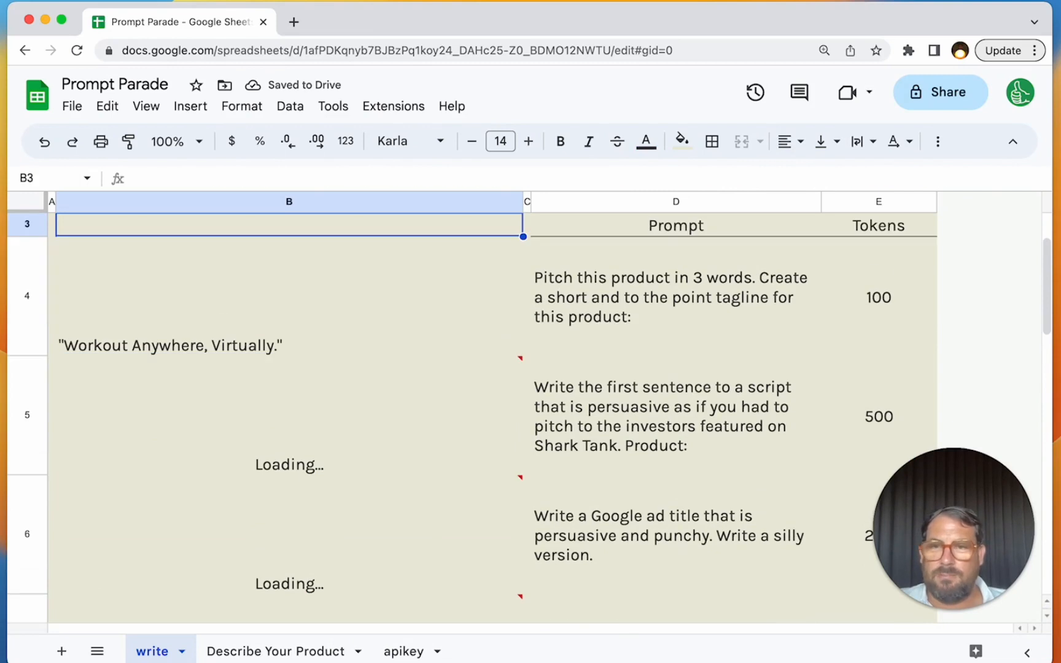
pyautogui.press('Down')
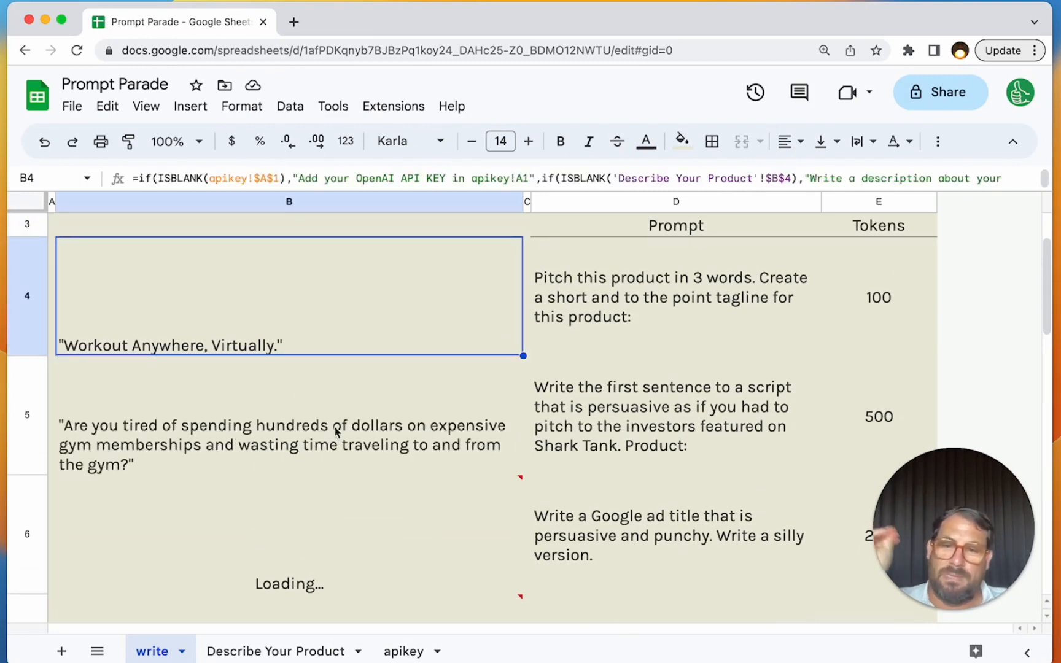
# - Delete rows 1 and 2, holding the old product description heading and input cell, from the write sheet
pyautogui.click(378, 426)
pyautogui.click(358, 274)
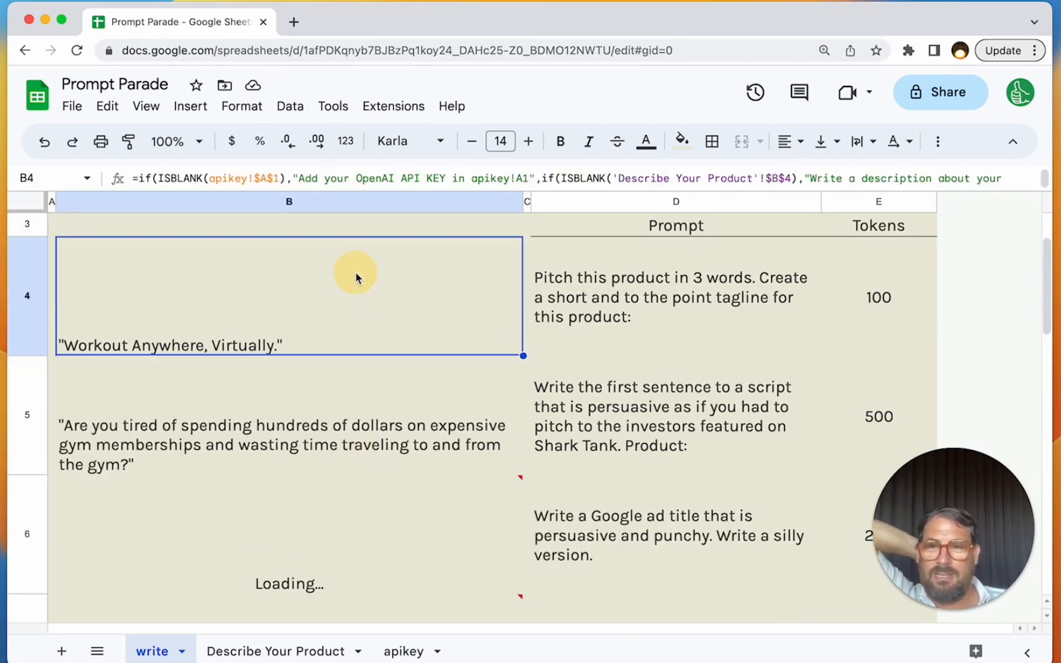
pyautogui.scroll(1, 357, 274)
pyautogui.click(304, 258)
pyautogui.scroll(1, 305, 258)
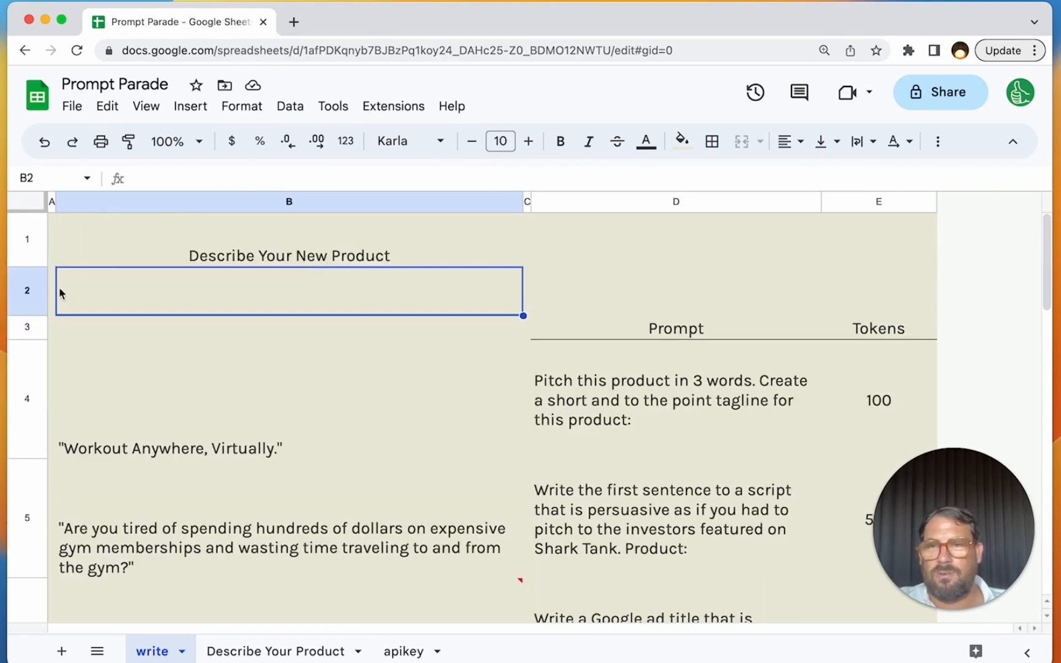
pyautogui.moveTo(27, 289); pyautogui.dragTo(28, 244)
pyautogui.rightClick(28, 243)
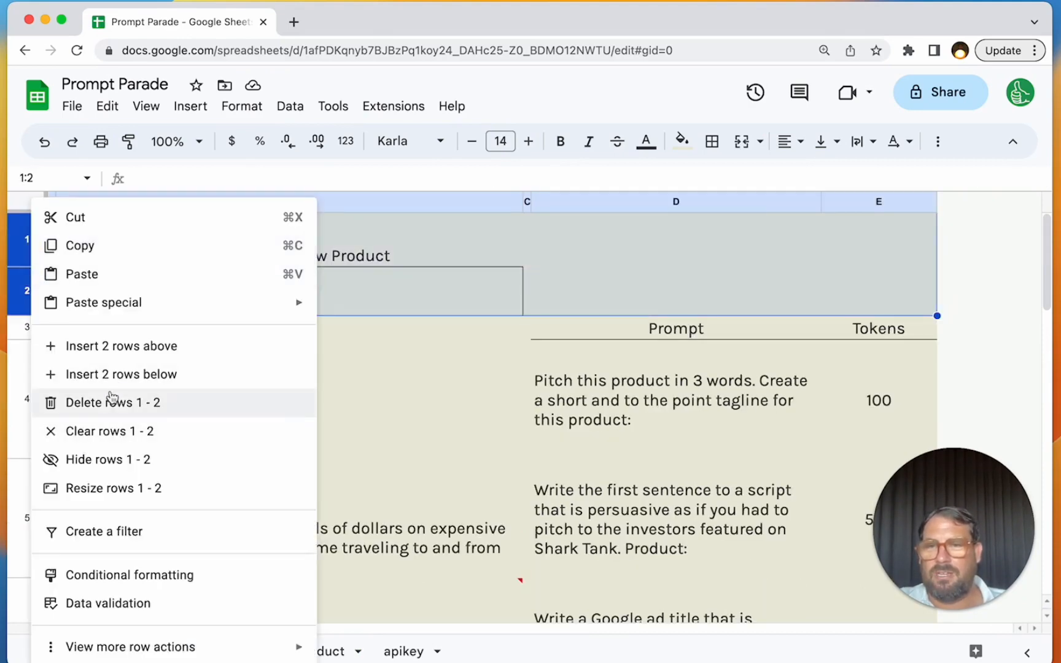
pyautogui.click(109, 400)
pyautogui.click(423, 260)
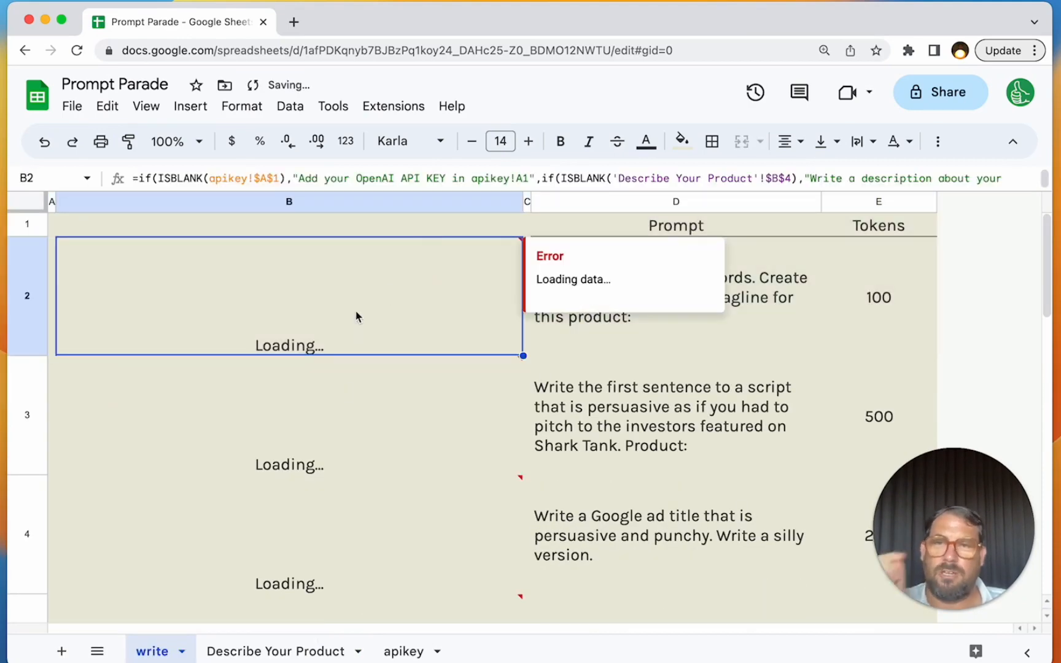
# - Move the "Describe Your Product" sheet ahead of the write sheet and rename the write sheet as "Results"
pyautogui.moveTo(248, 654); pyautogui.dragTo(166, 653)
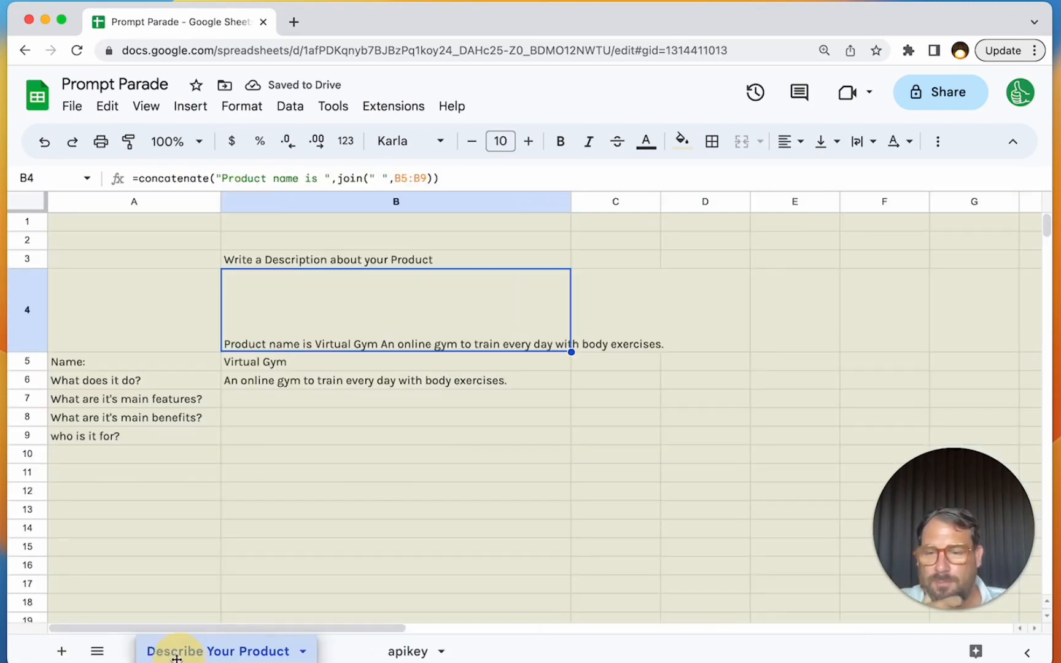
pyautogui.doubleClick(332, 653)
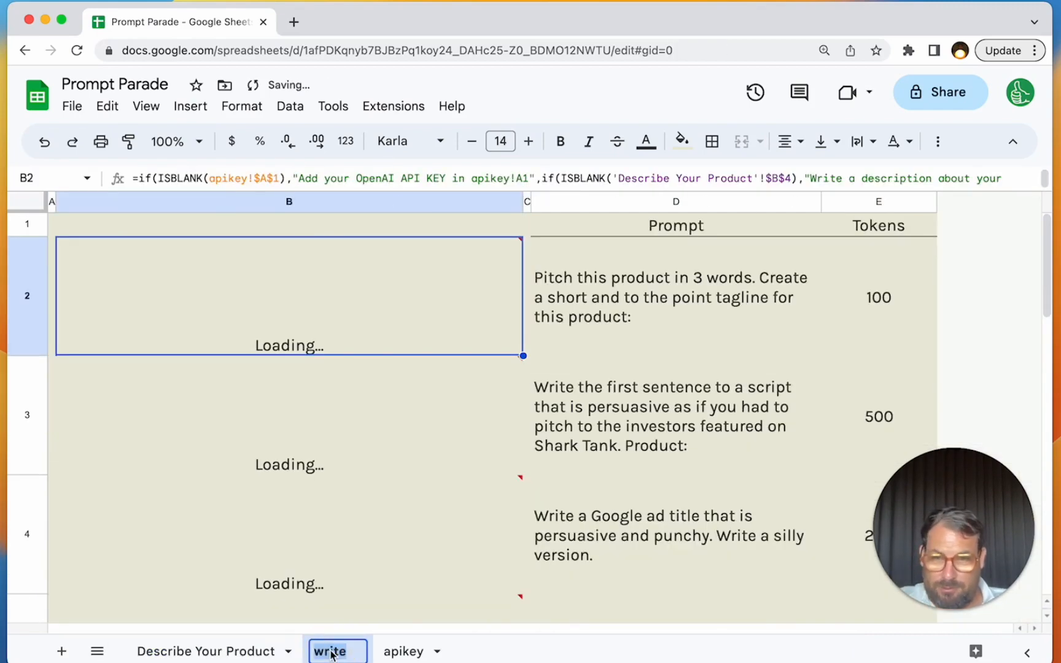
pyautogui.write('Text')
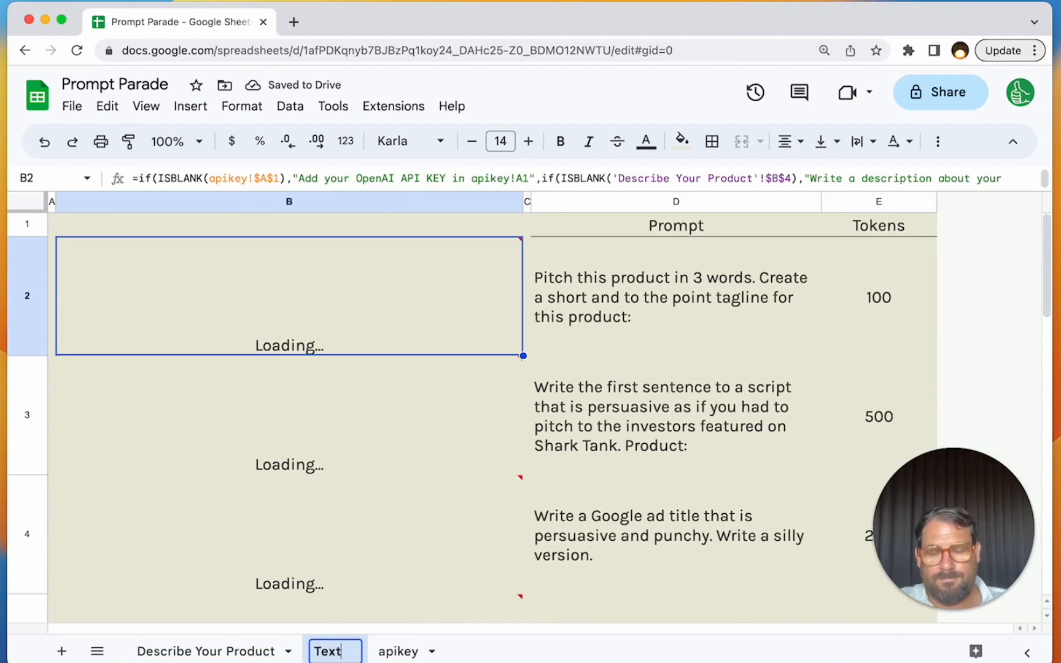
pyautogui.press('BackSpace')
pyautogui.press('BackSpace')
pyautogui.press('BackSpace')
pyautogui.press('BackSpace')
pyautogui.write('Output')
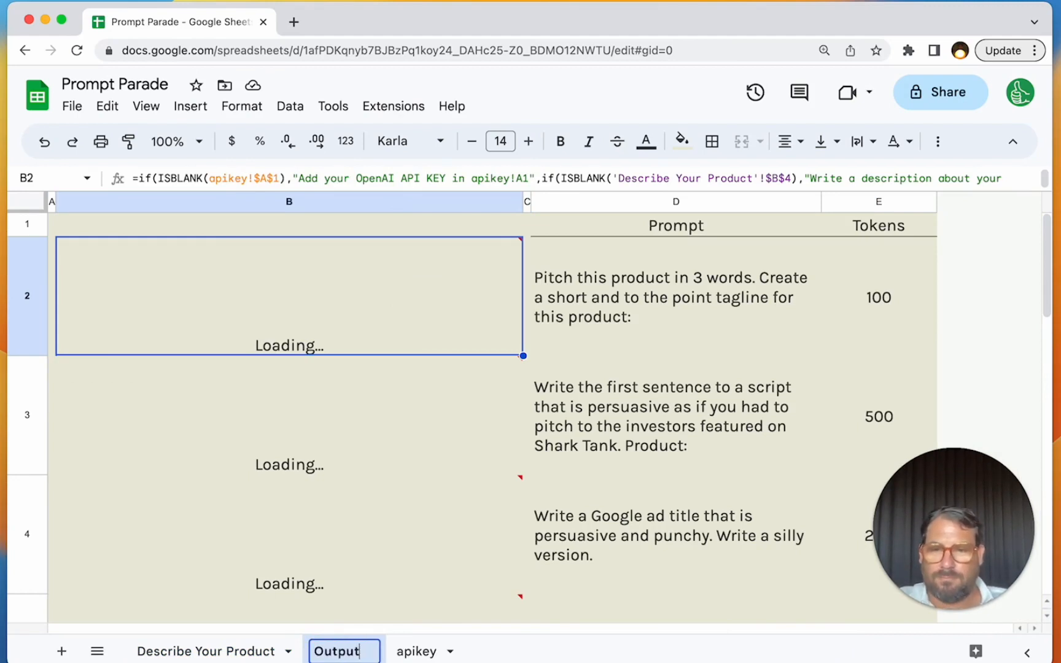
pyautogui.hotkey('ctrl', 'a')
pyautogui.write('Results')
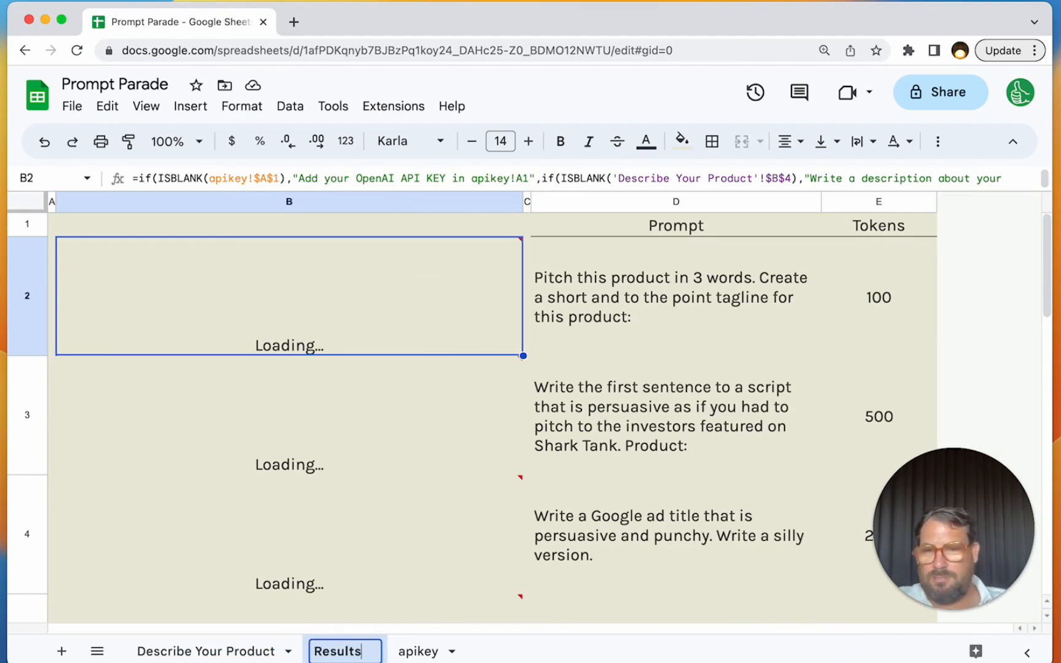
pyautogui.press('Return')
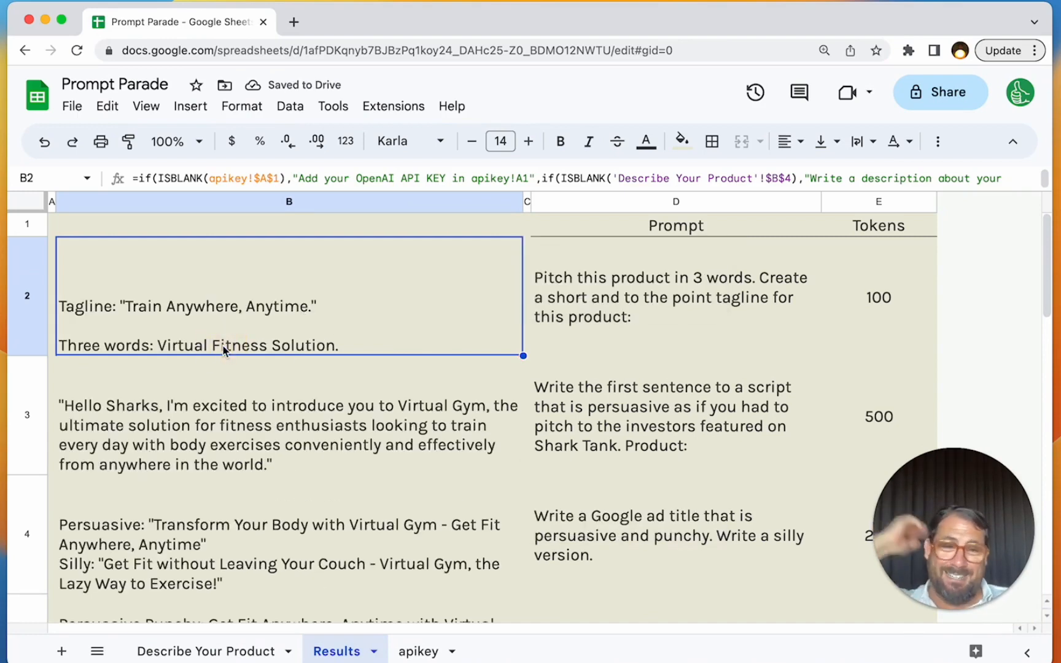
# - Review the generated copy in B3 through B6 of Results and the questions and answers on the "Describe Your Product" sheet
pyautogui.click(245, 416)
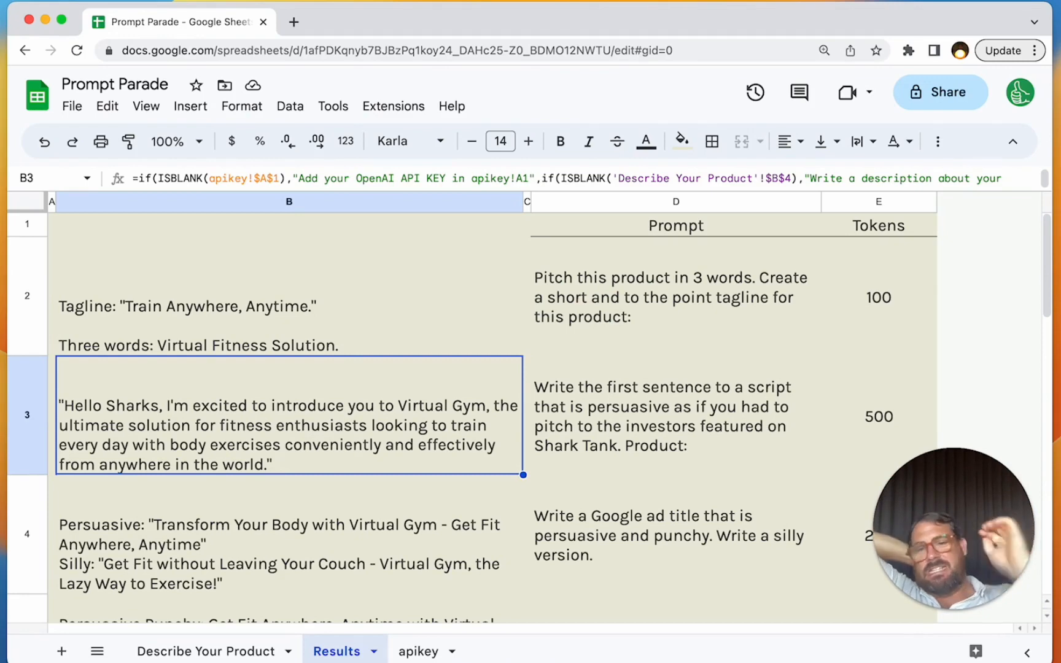
pyautogui.click(202, 515)
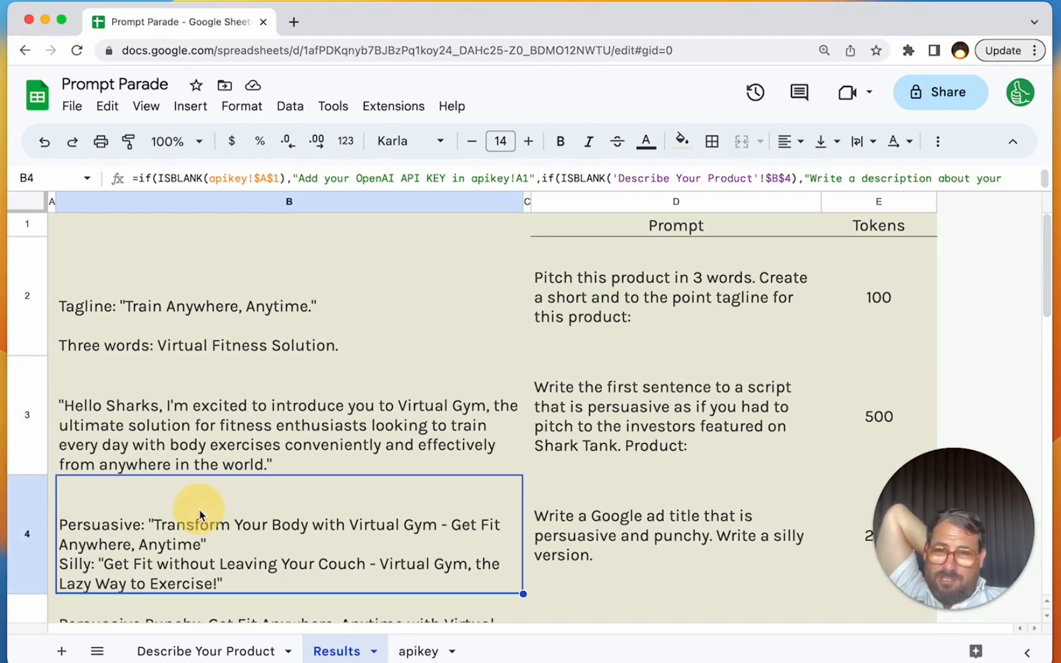
pyautogui.press('Down')
pyautogui.press('Down')
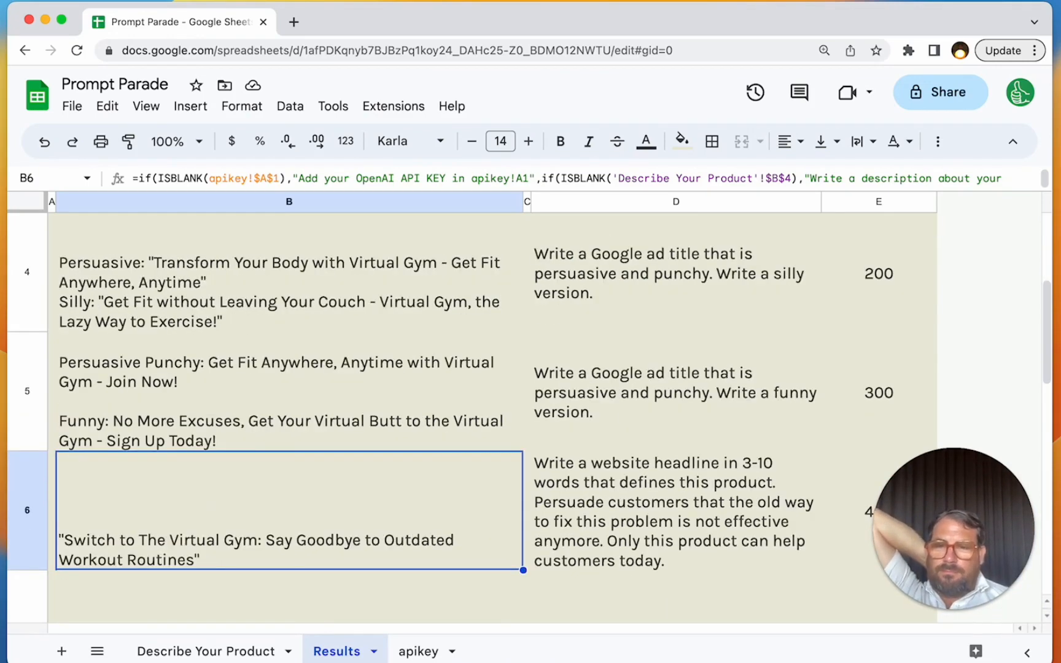
pyautogui.click(235, 650)
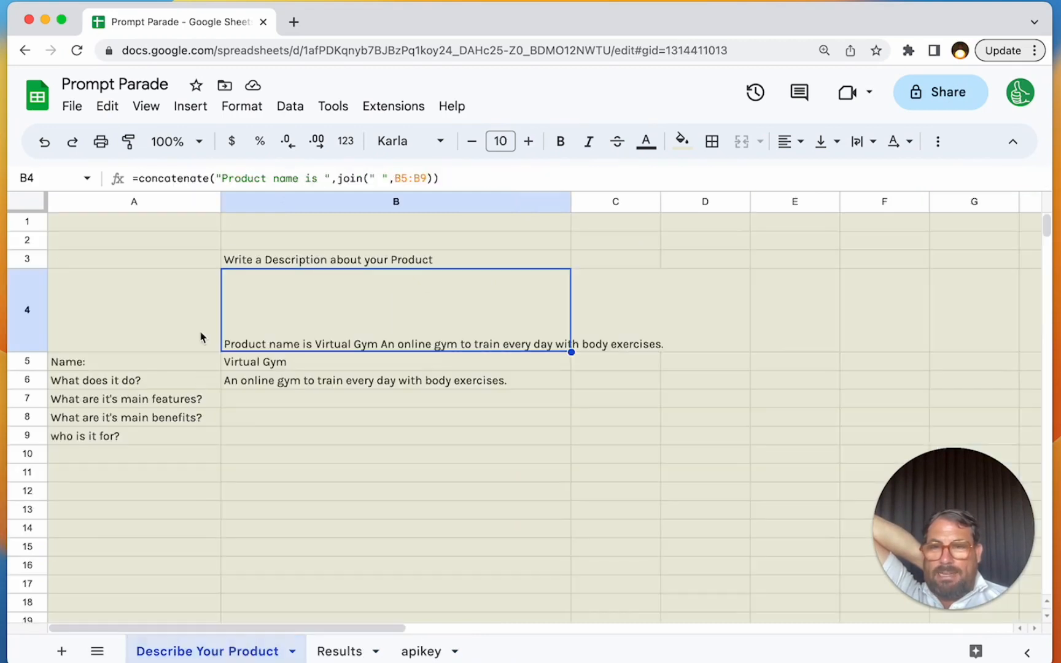
pyautogui.moveTo(153, 384); pyautogui.dragTo(152, 437)
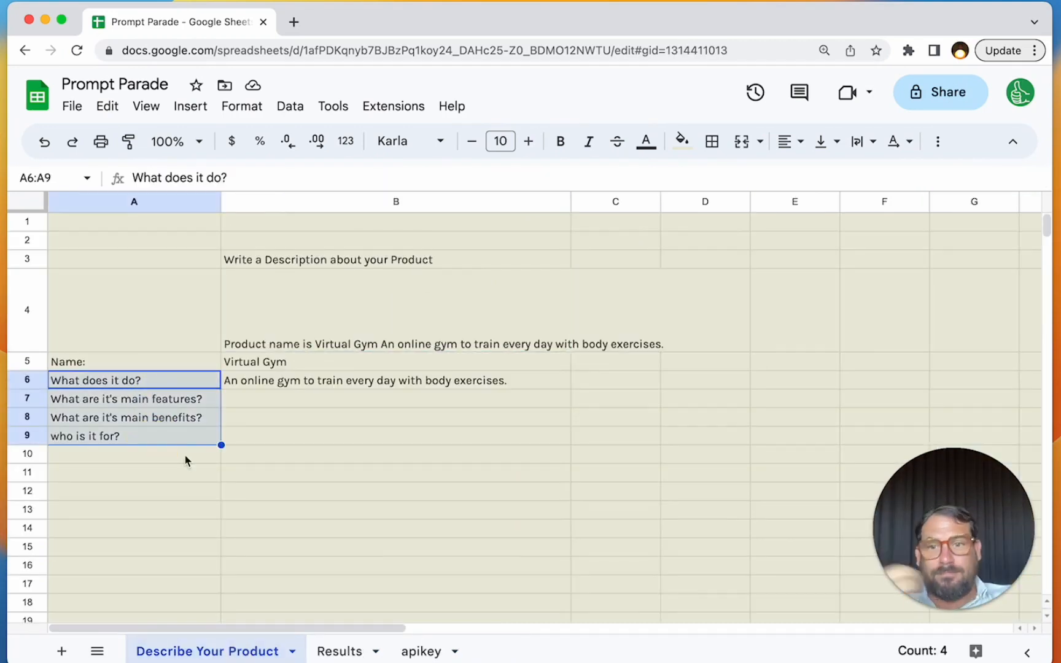
pyautogui.moveTo(293, 362); pyautogui.dragTo(288, 432)
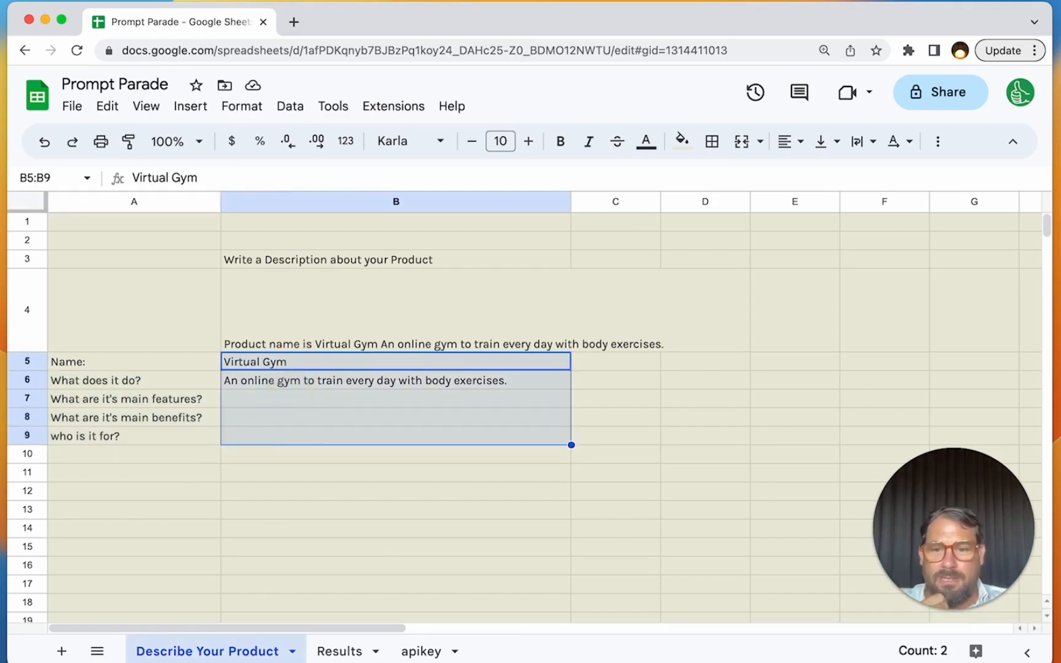
# - Compare the generated copy in column B of the Results sheet with the prompts in column D
pyautogui.click(337, 652)
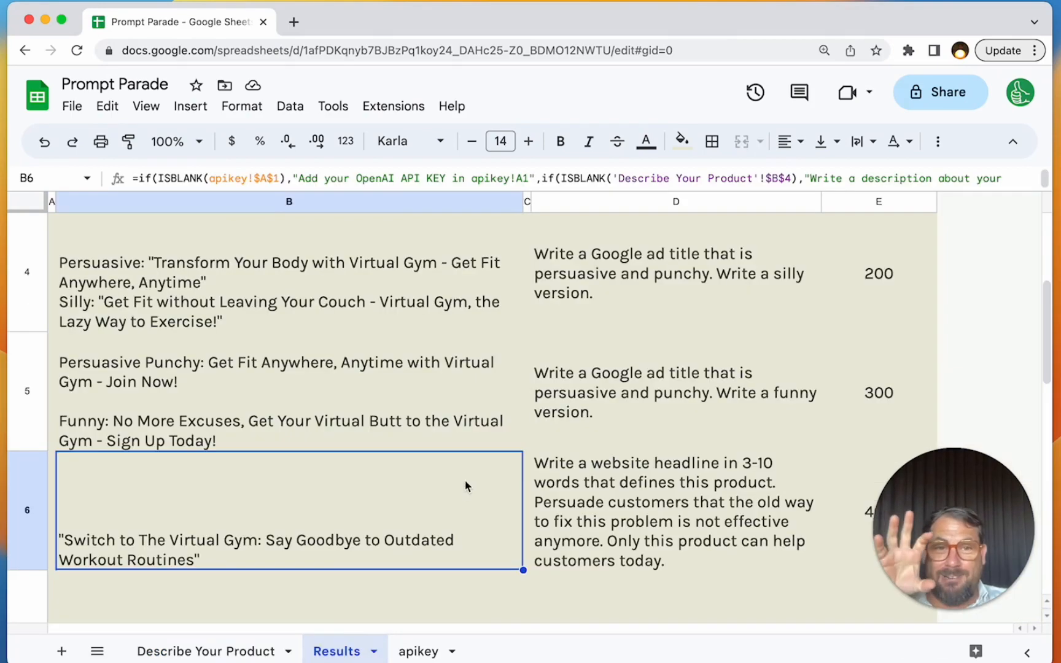
pyautogui.scroll(5, 706, 257)
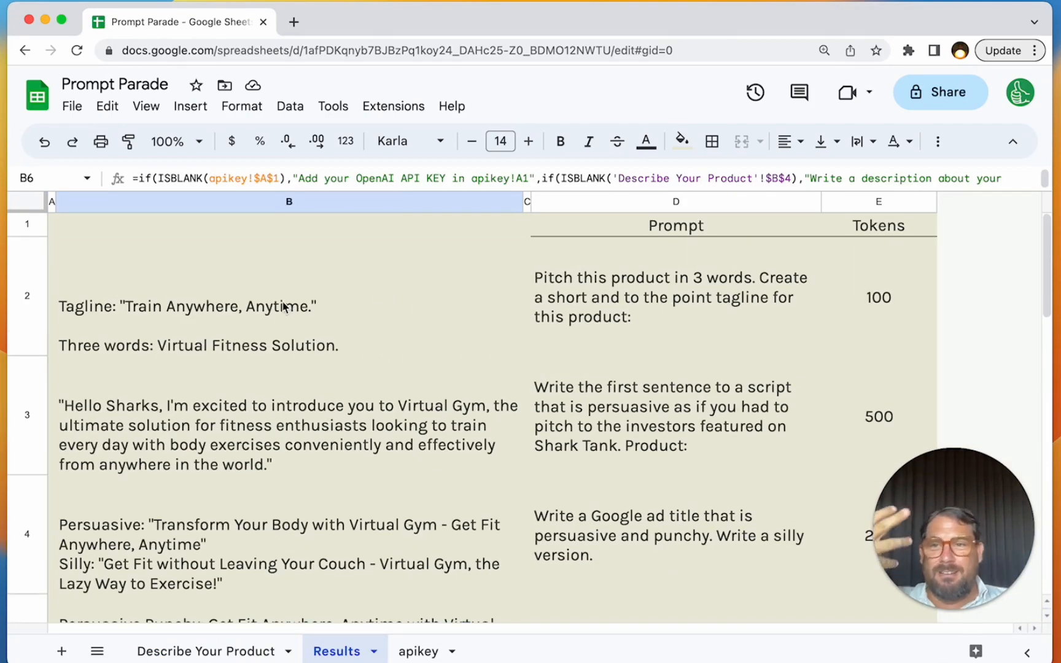
pyautogui.moveTo(286, 307); pyautogui.dragTo(317, 382)
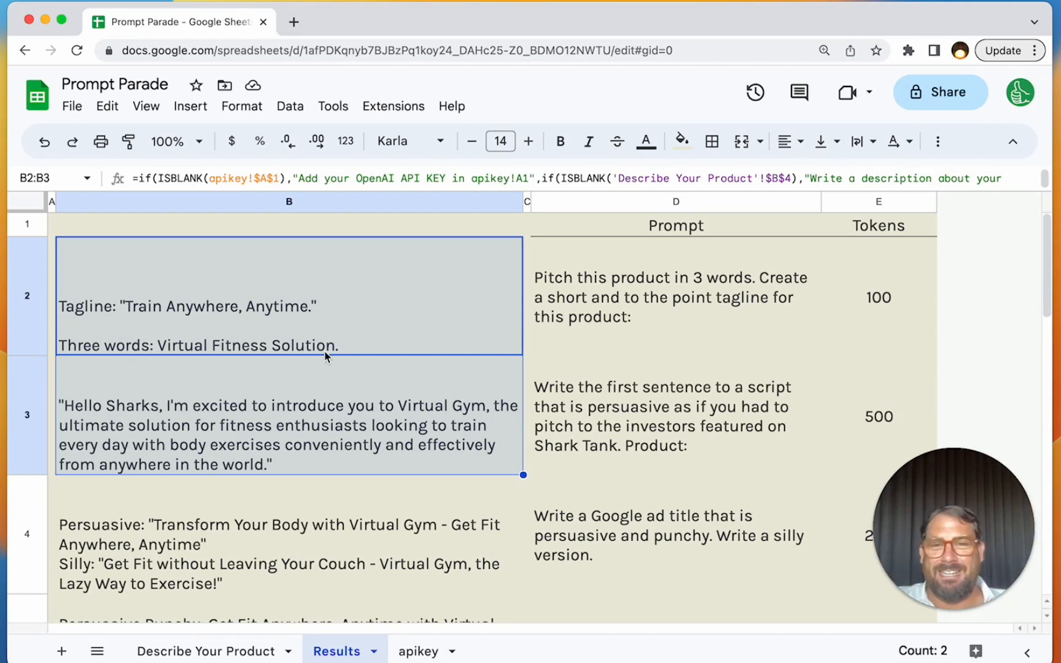
pyautogui.click(323, 351)
pyautogui.click(430, 420)
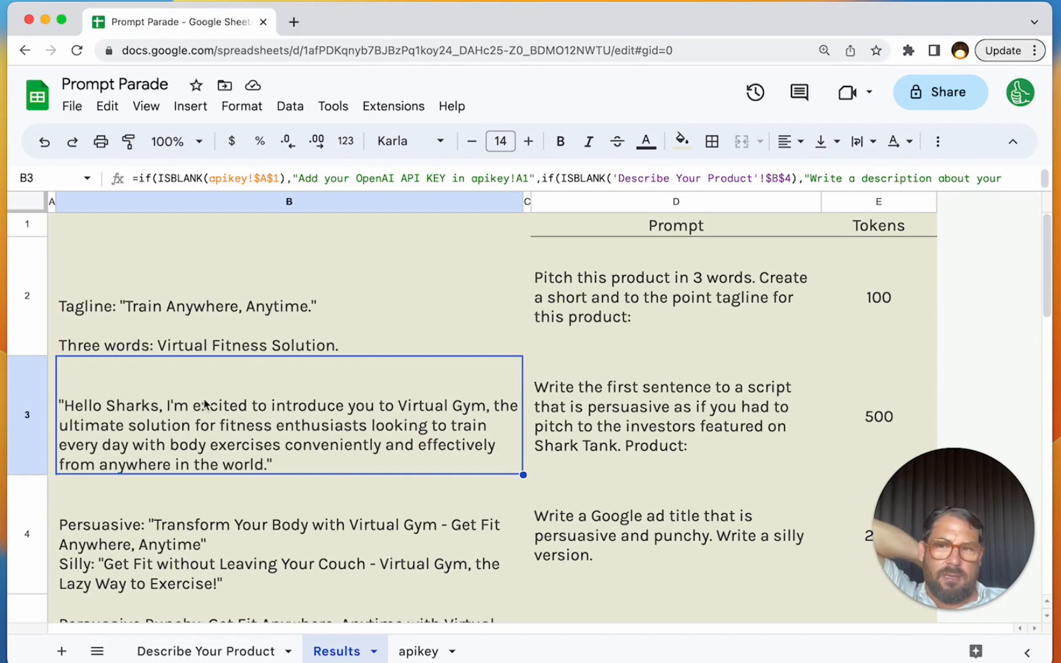
pyautogui.click(657, 441)
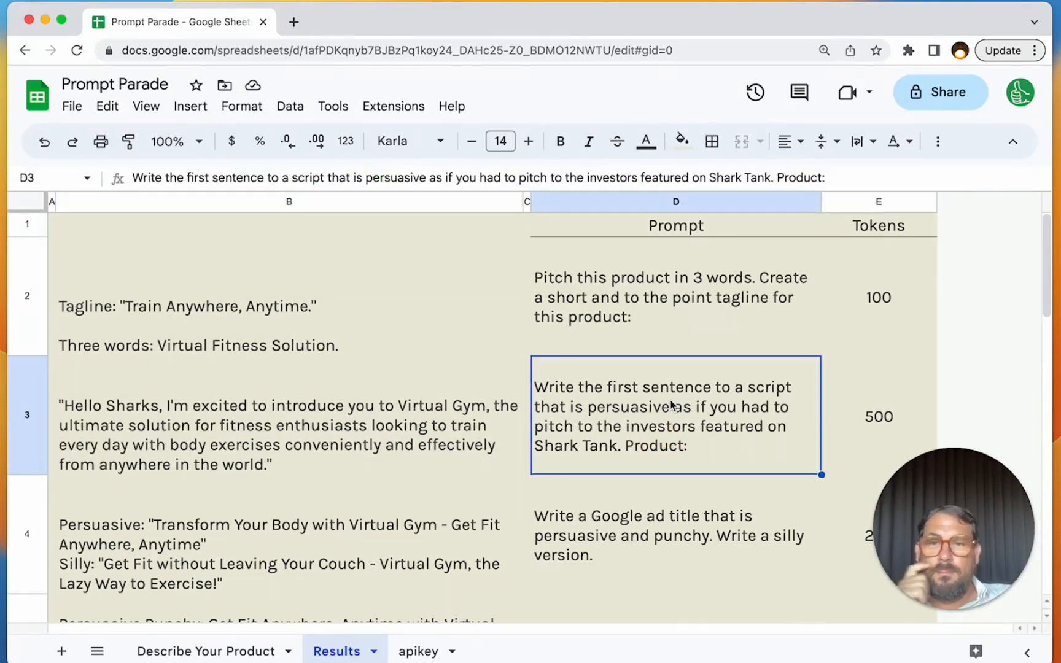
pyautogui.click(355, 298)
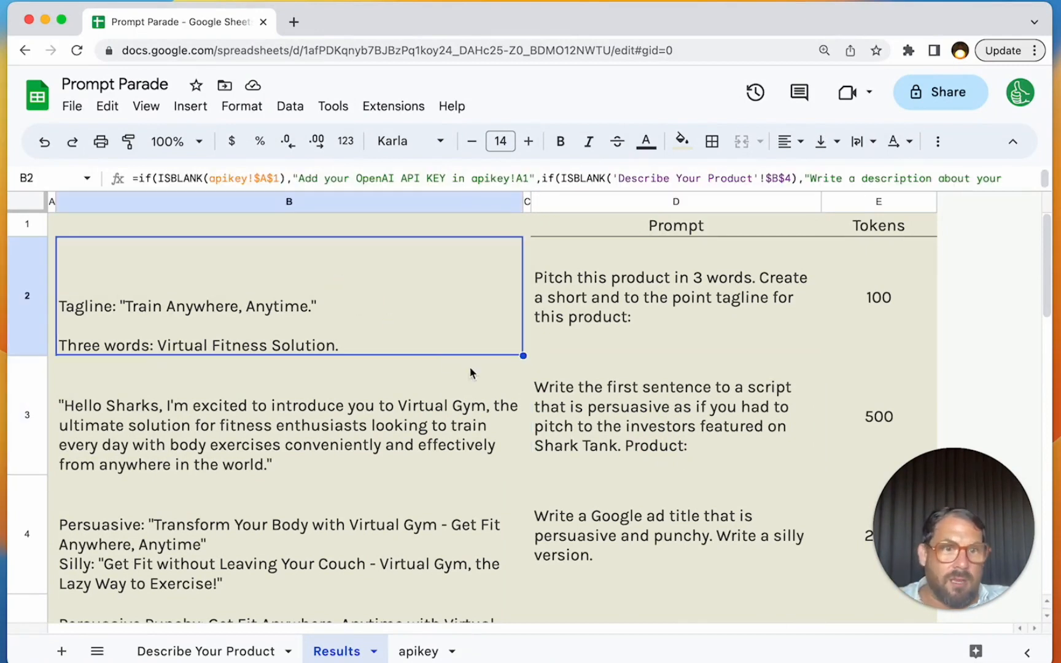
pyautogui.click(633, 447)
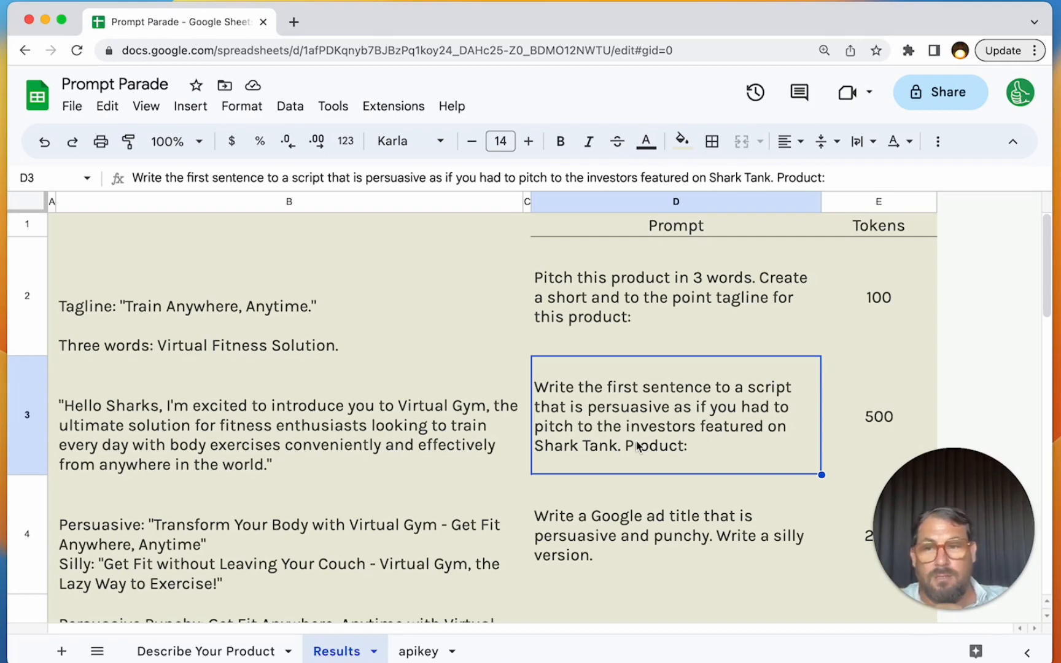
pyautogui.click(642, 528)
pyautogui.scroll(-3, 641, 523)
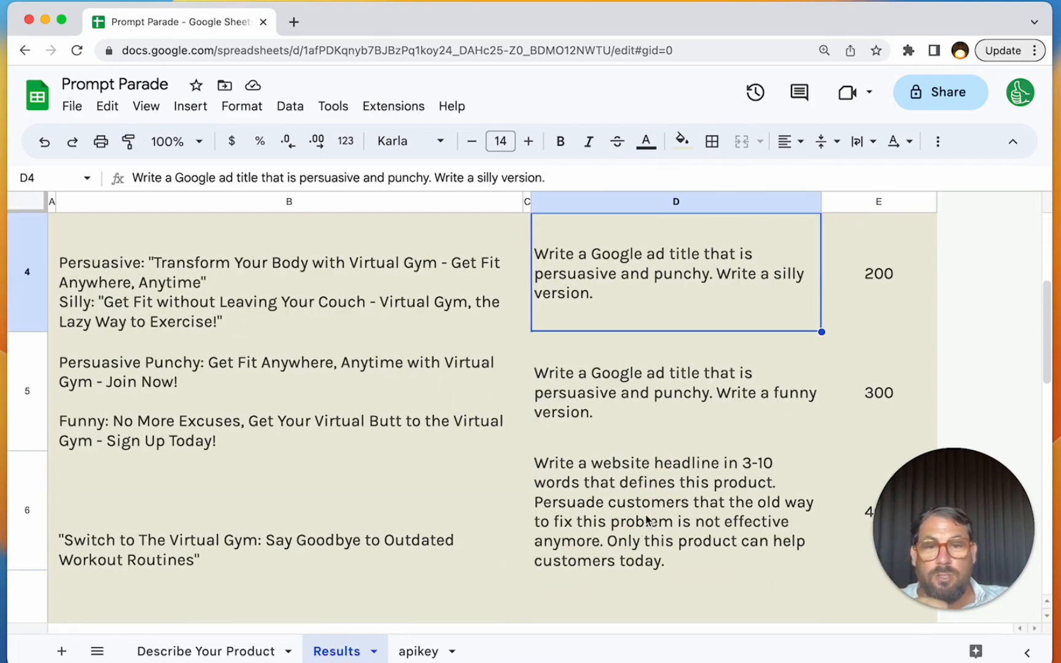
pyautogui.click(648, 520)
pyautogui.click(623, 417)
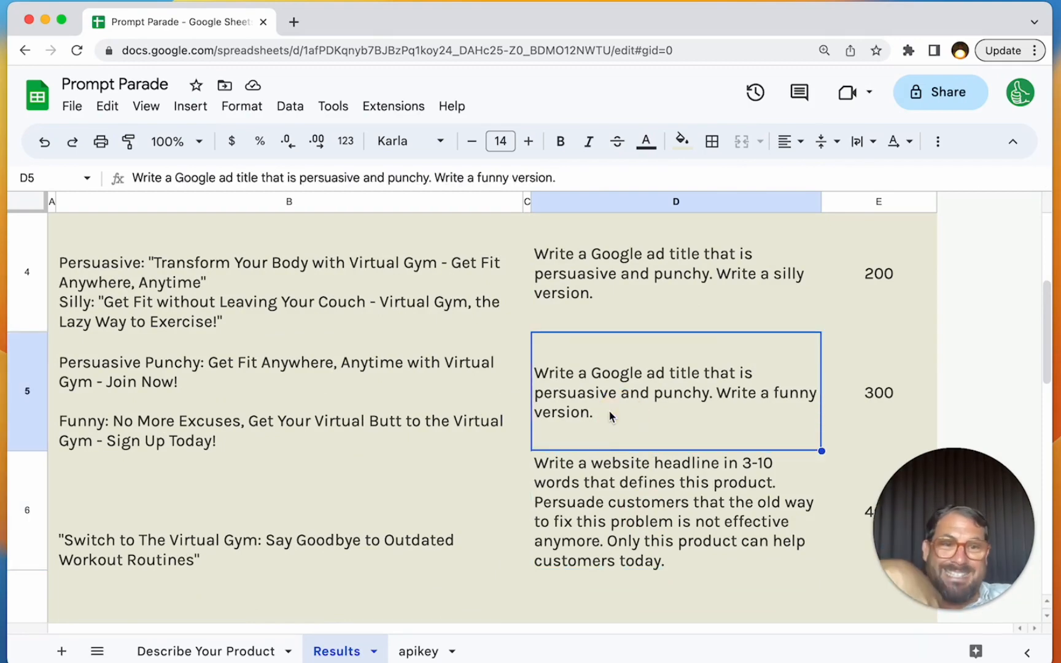
pyautogui.scroll(3, 612, 417)
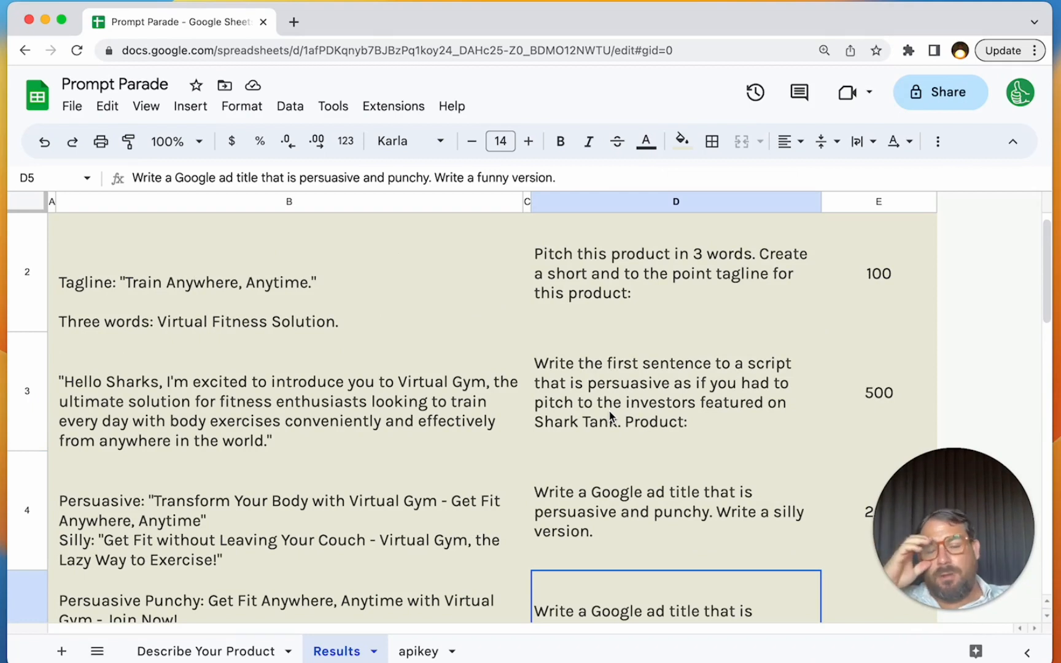
# - Switch back to the "Describe Your Product" sheet
pyautogui.click(236, 650)
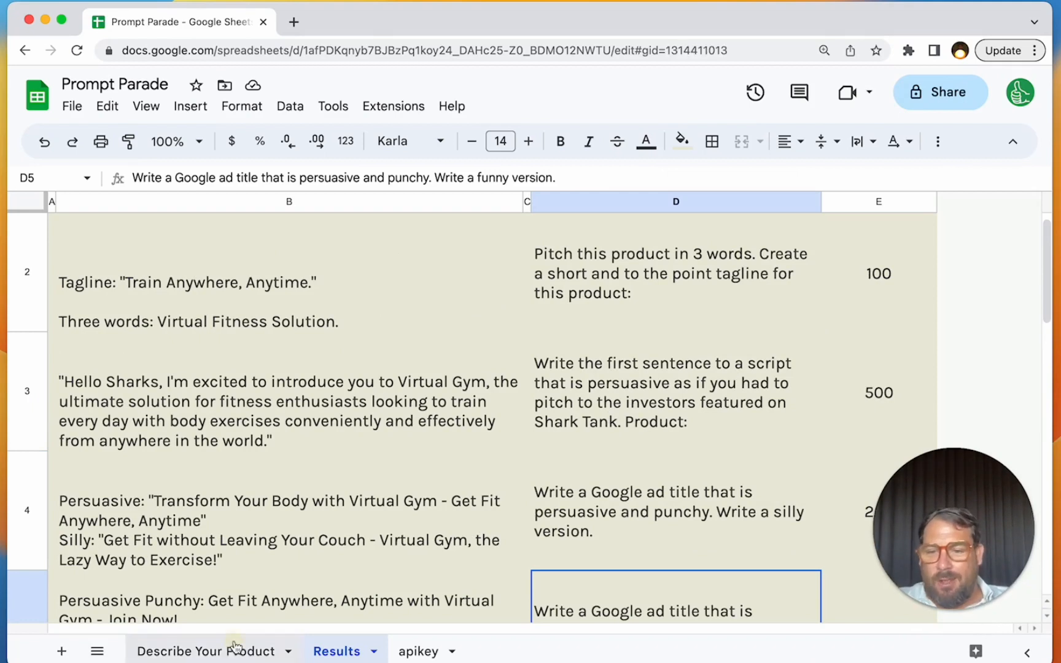